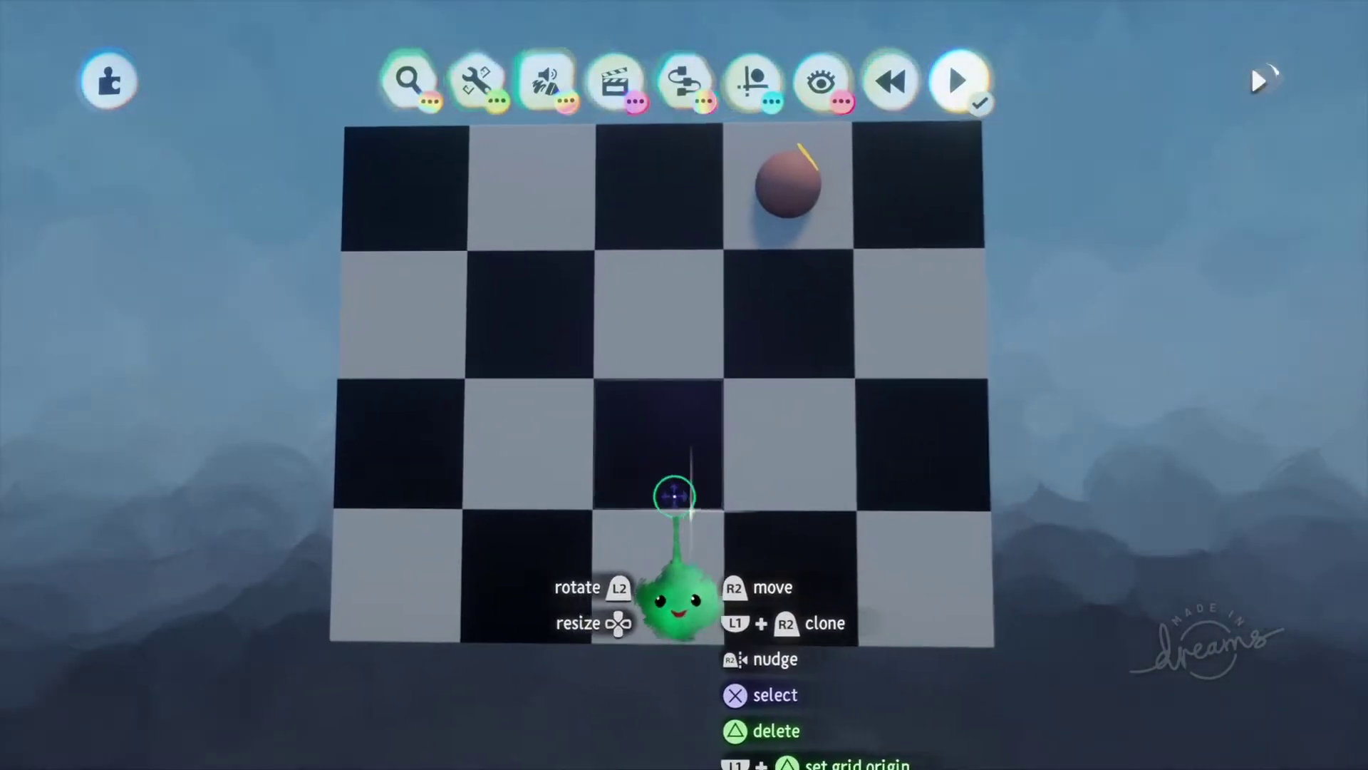
Inspect the ball's microchip, its nested chip, and its colour, icon and power settings
middle_drag(628, 495, 611, 412)
click(553, 365)
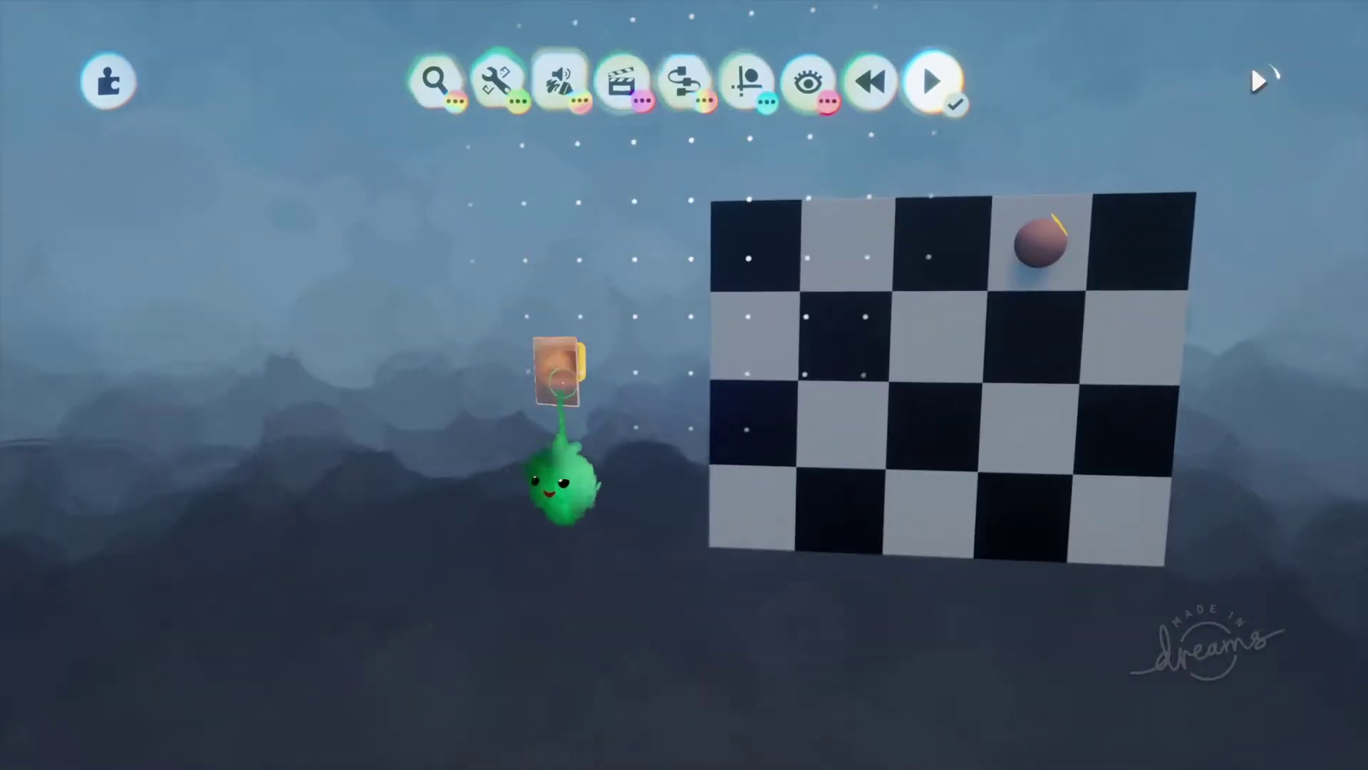
click(619, 284)
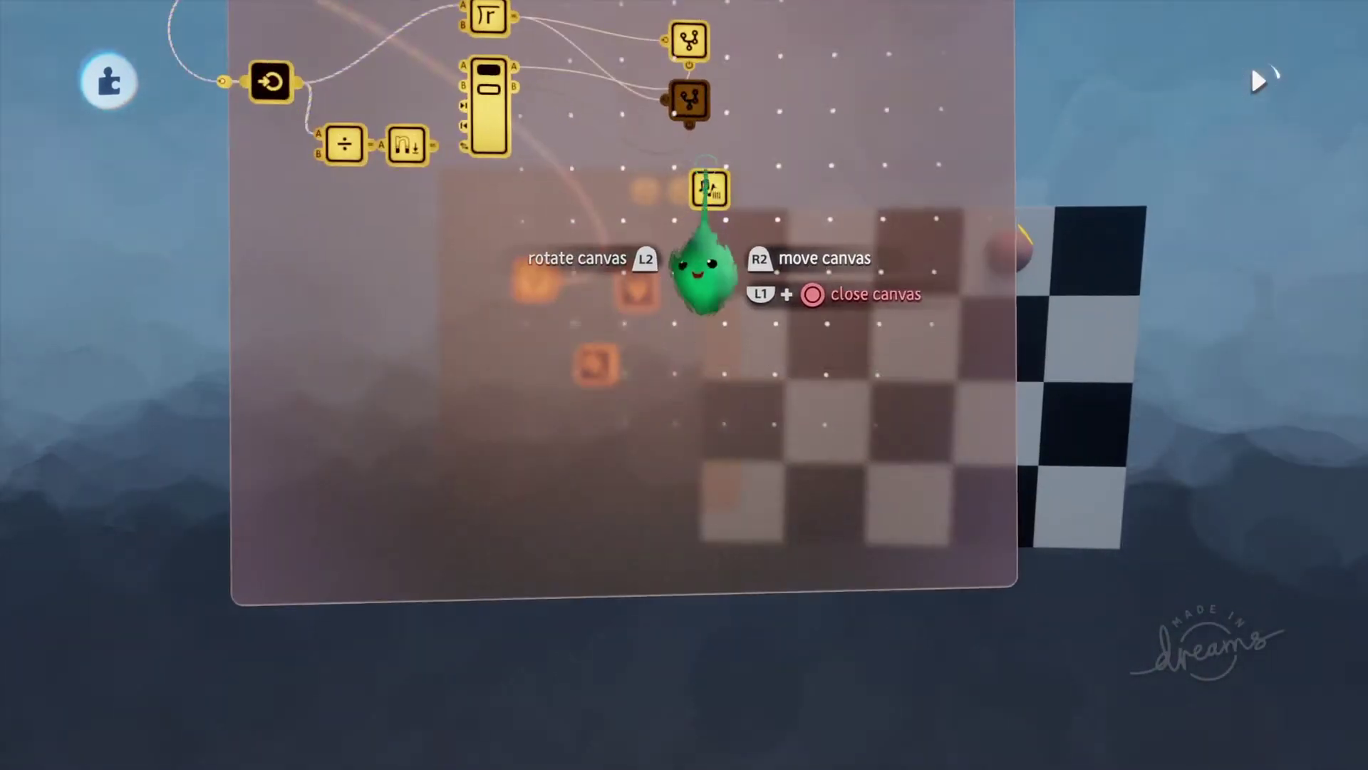
key(Escape)
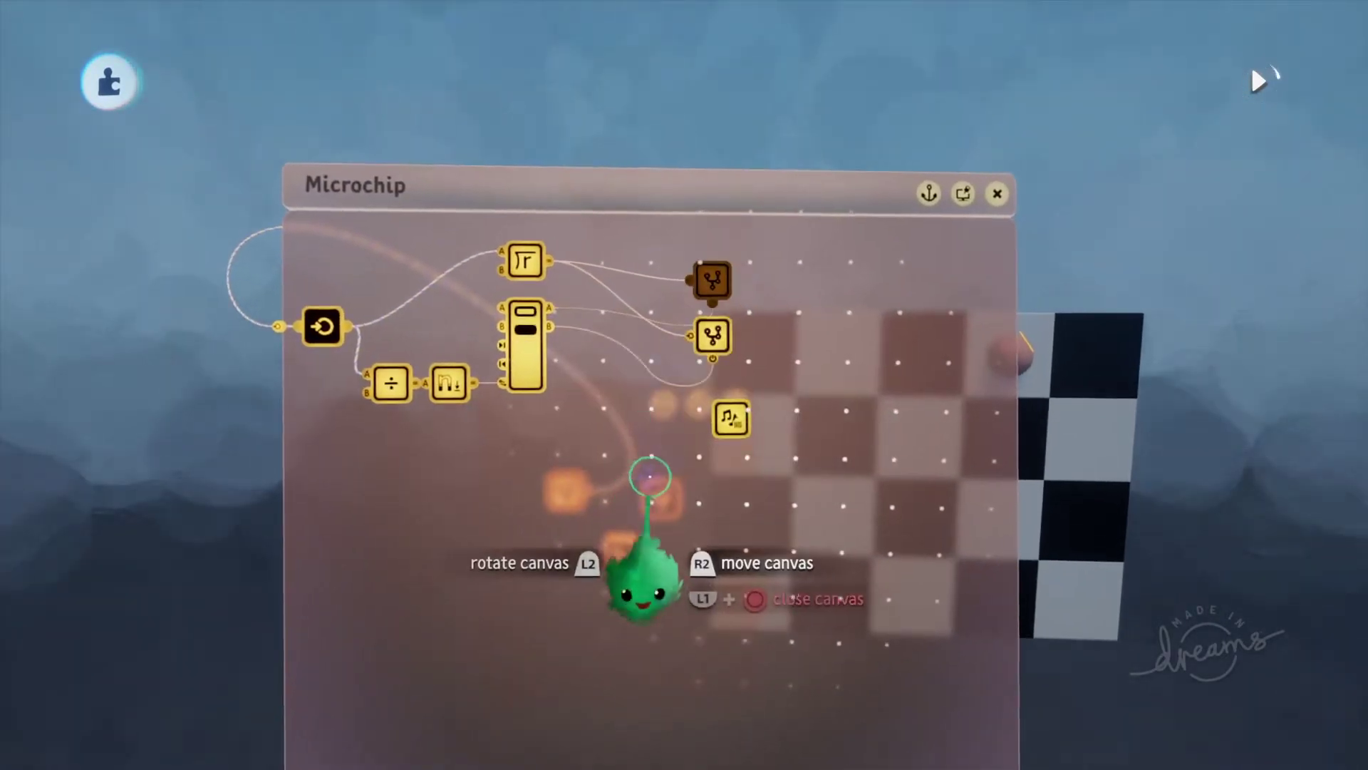
key(Escape)
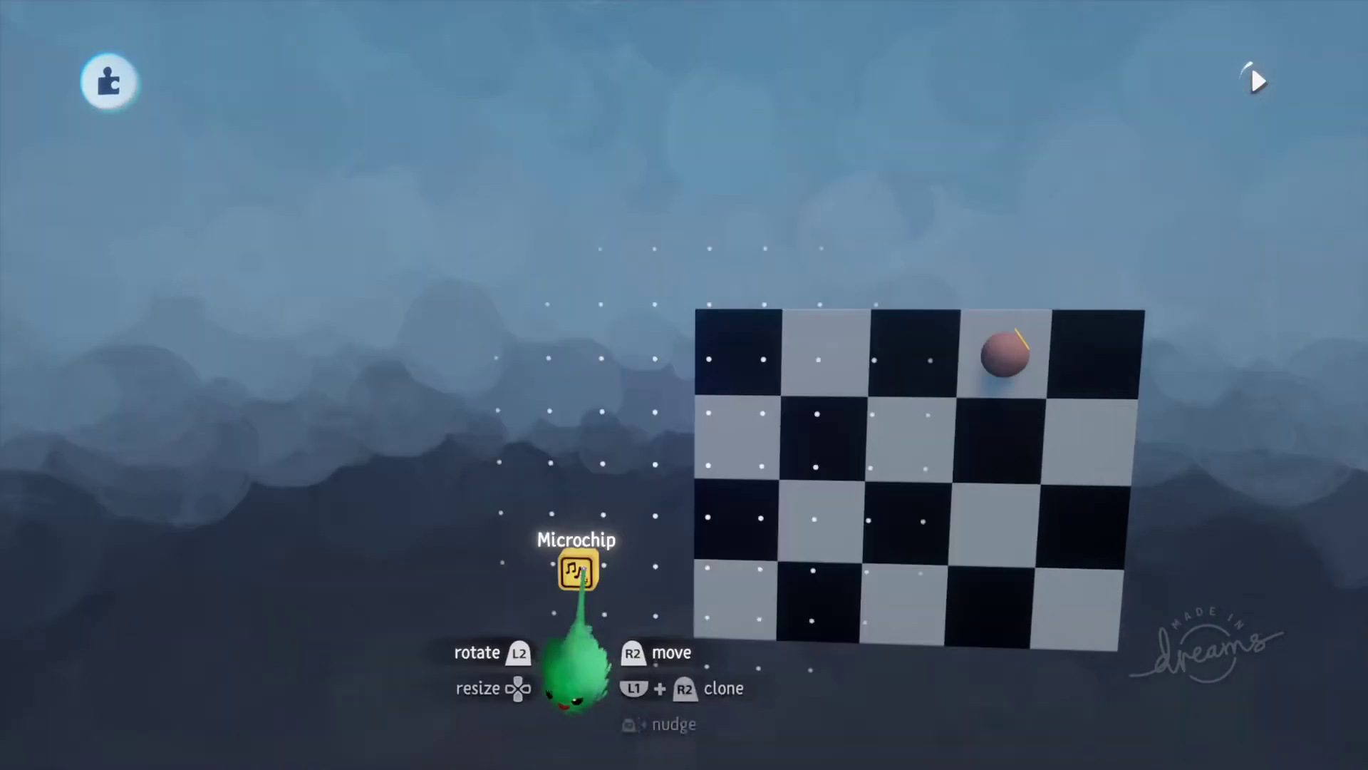
click(576, 570)
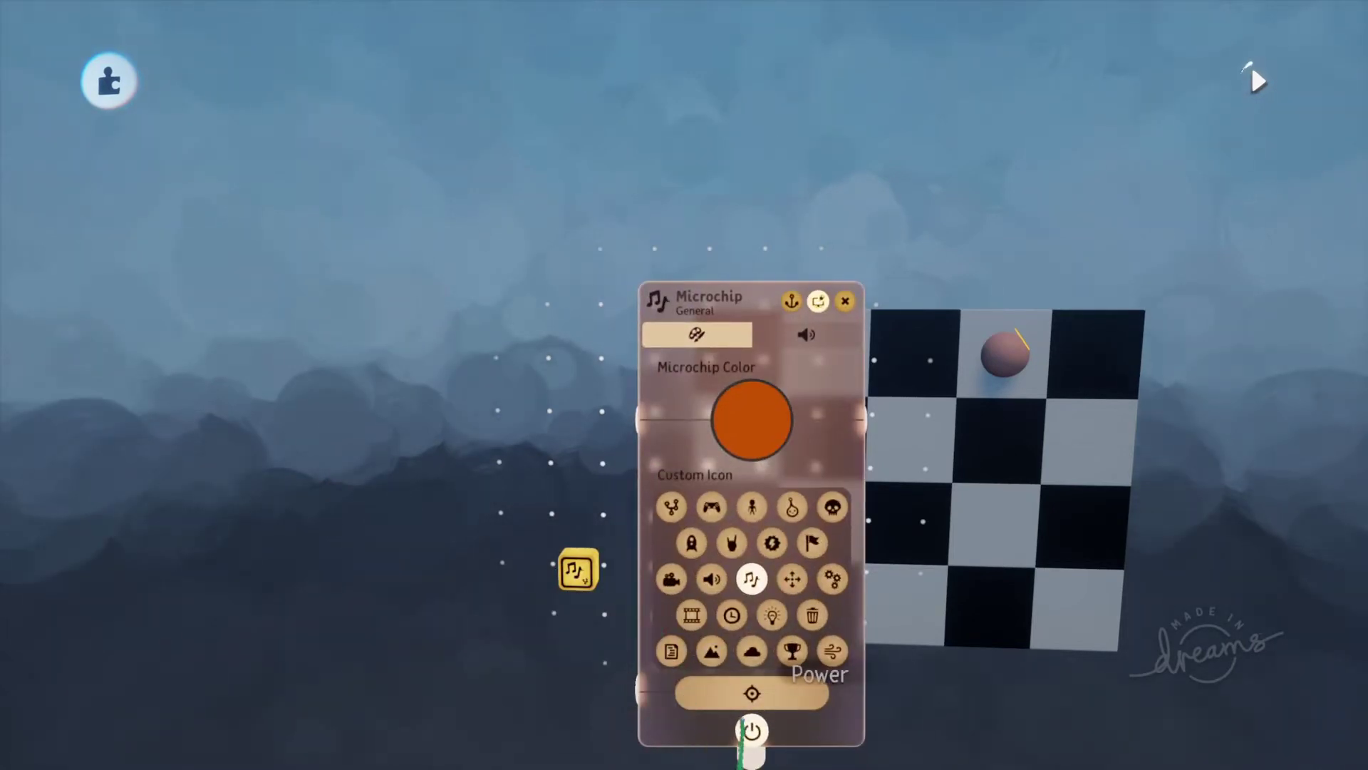
key(Escape)
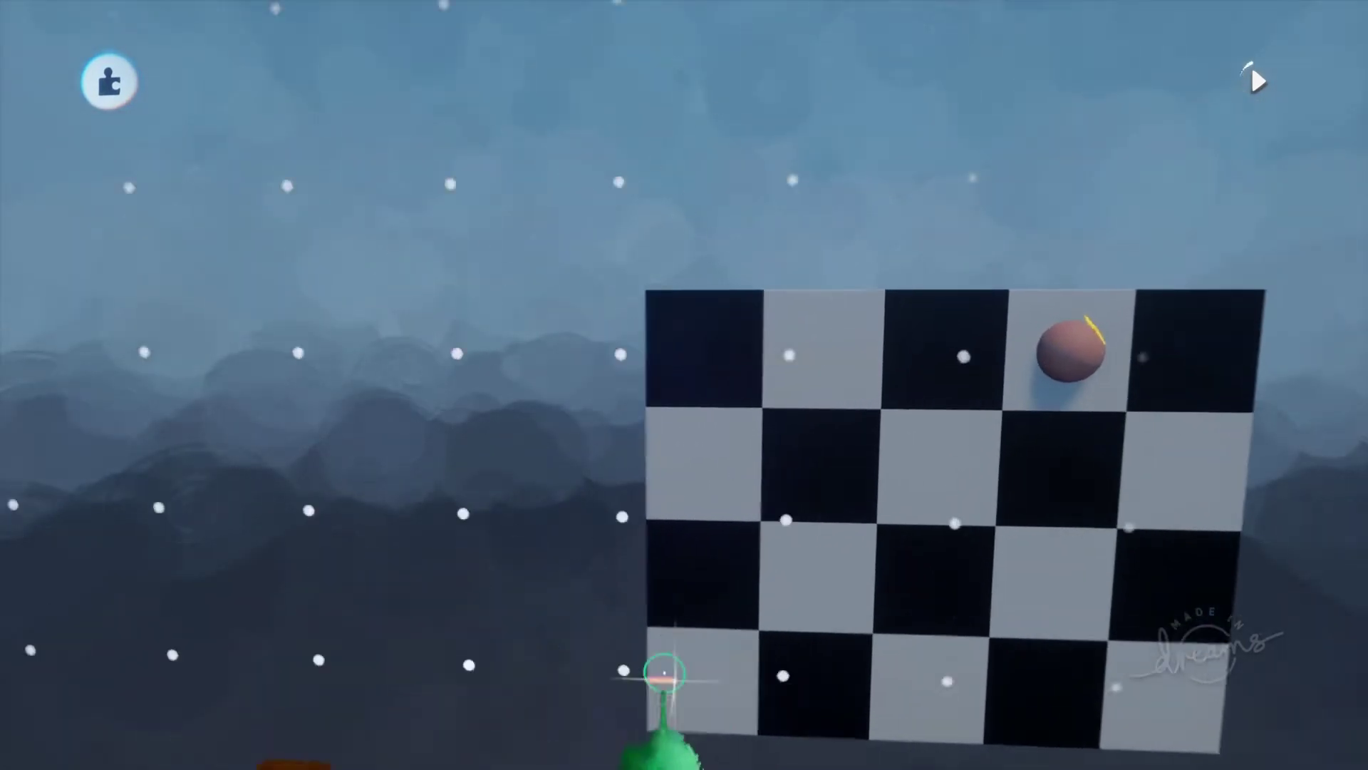
Play the scene, pull the ball down into the middle squares, then pause and return to Edit
mouse_move(687, 626)
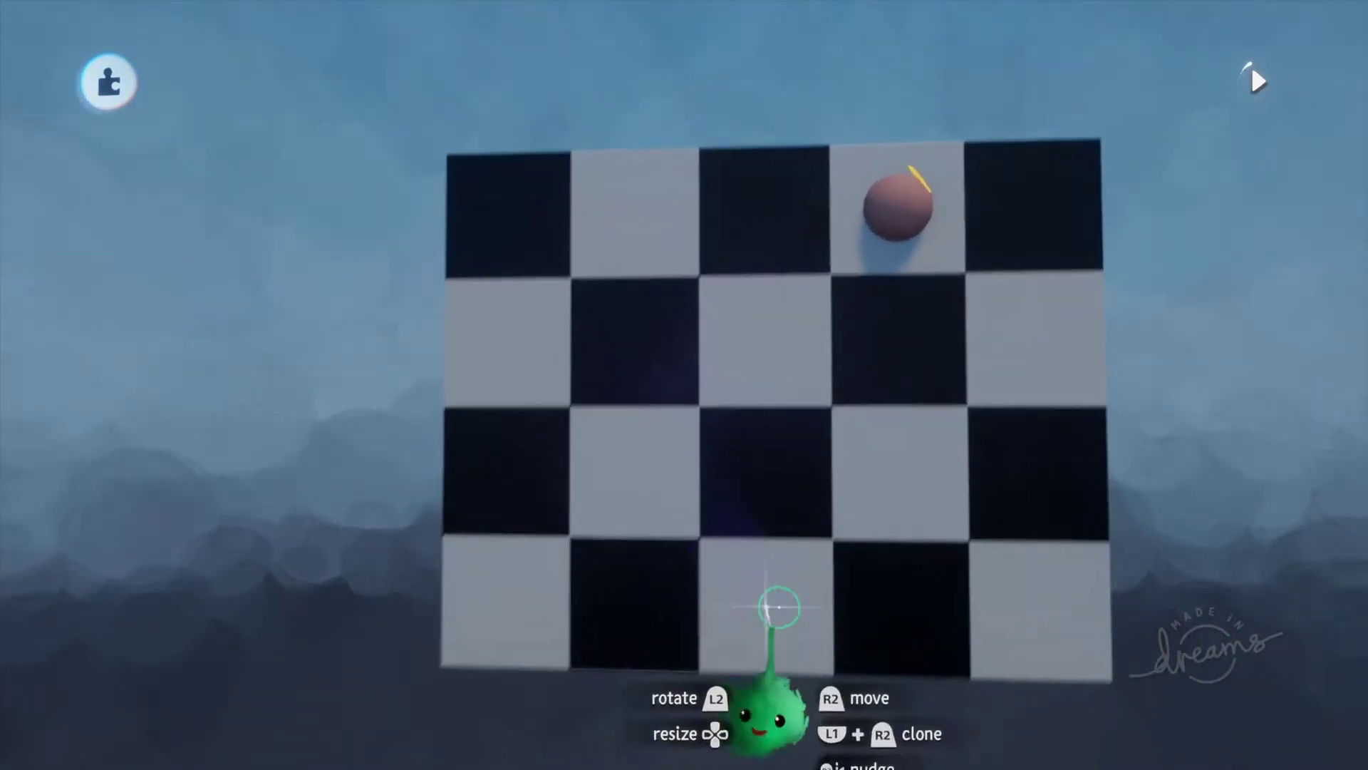
key(Escape)
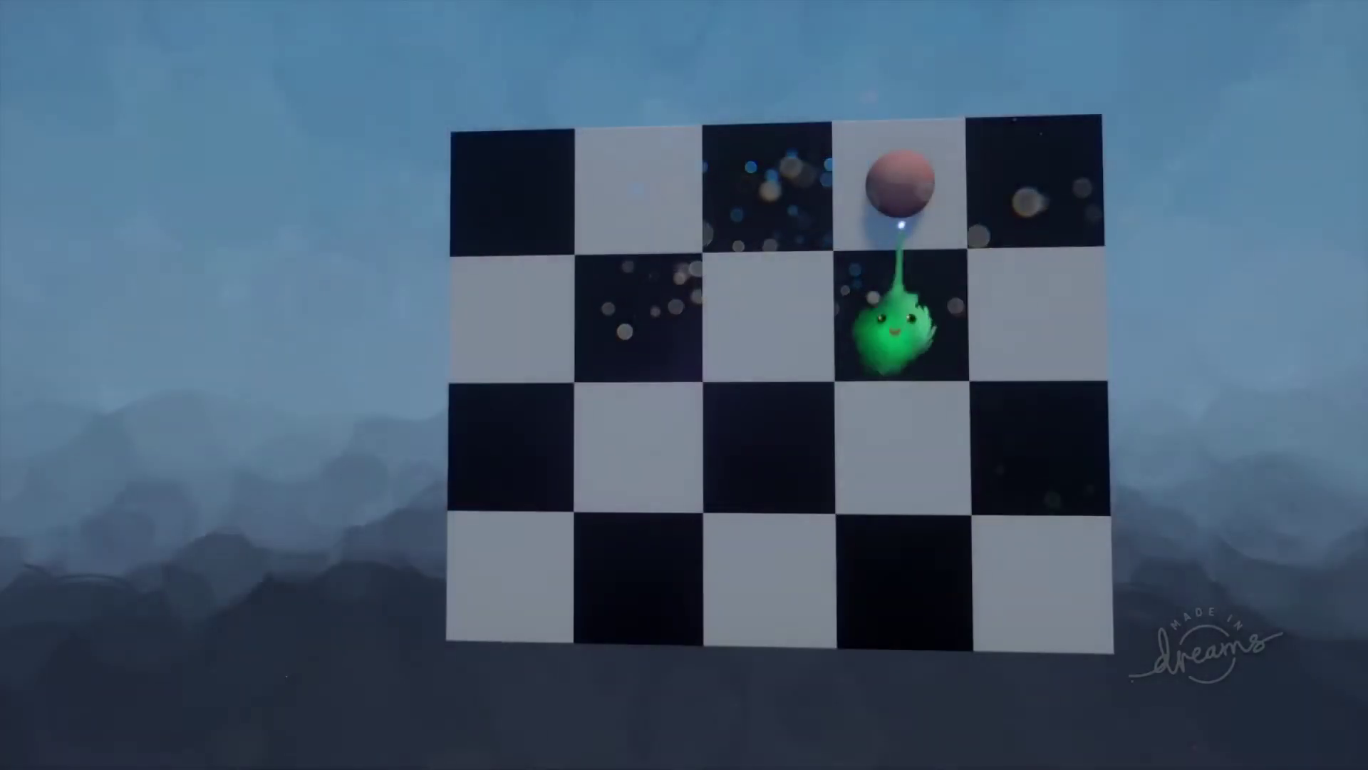
drag(892, 331, 748, 352)
drag(690, 436, 525, 209)
drag(793, 449, 630, 471)
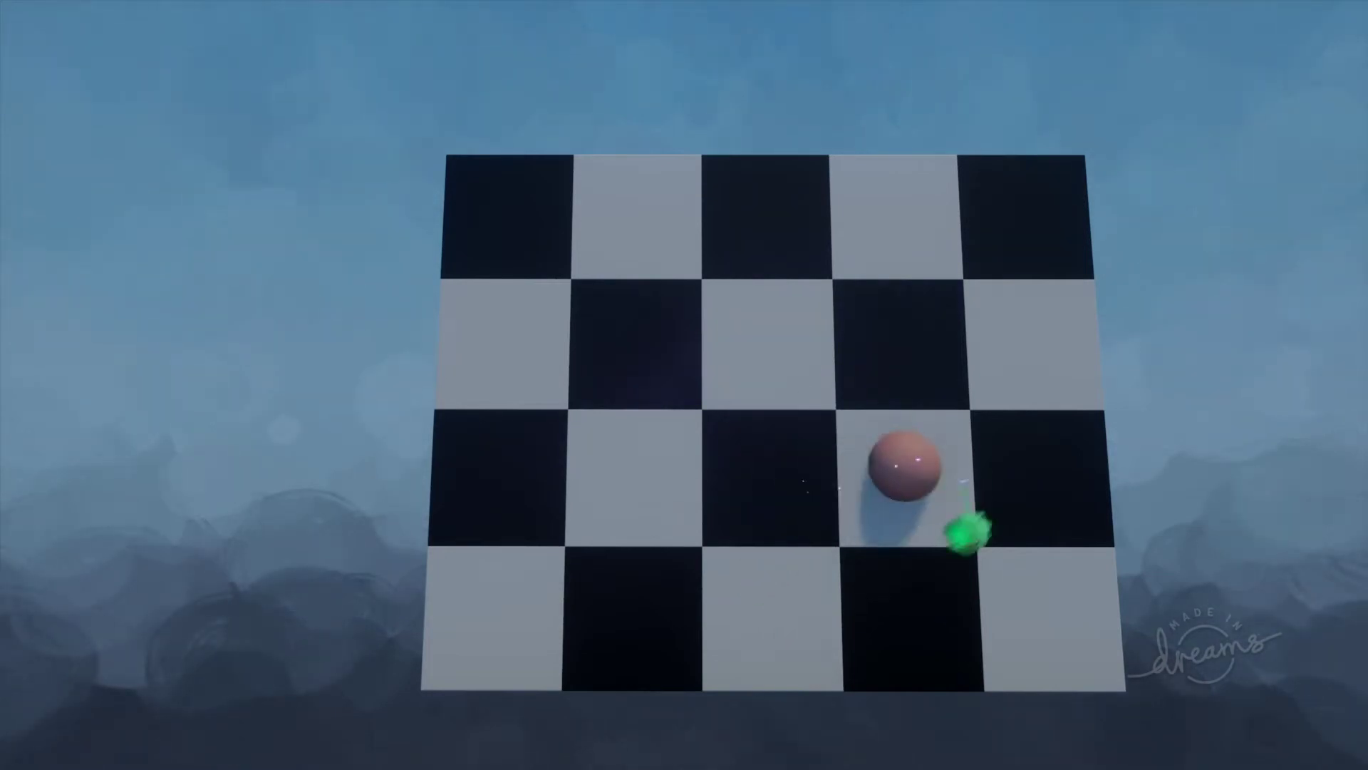
key(Escape)
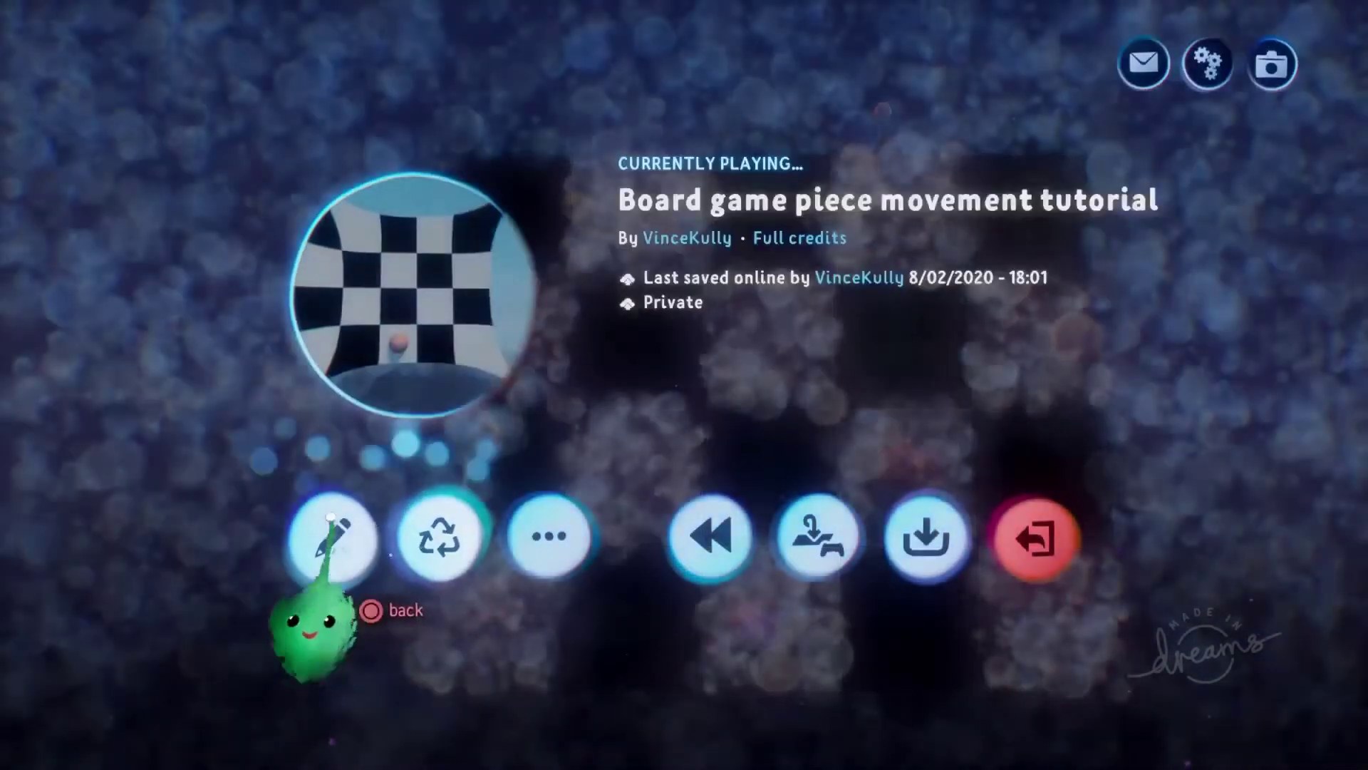
click(330, 538)
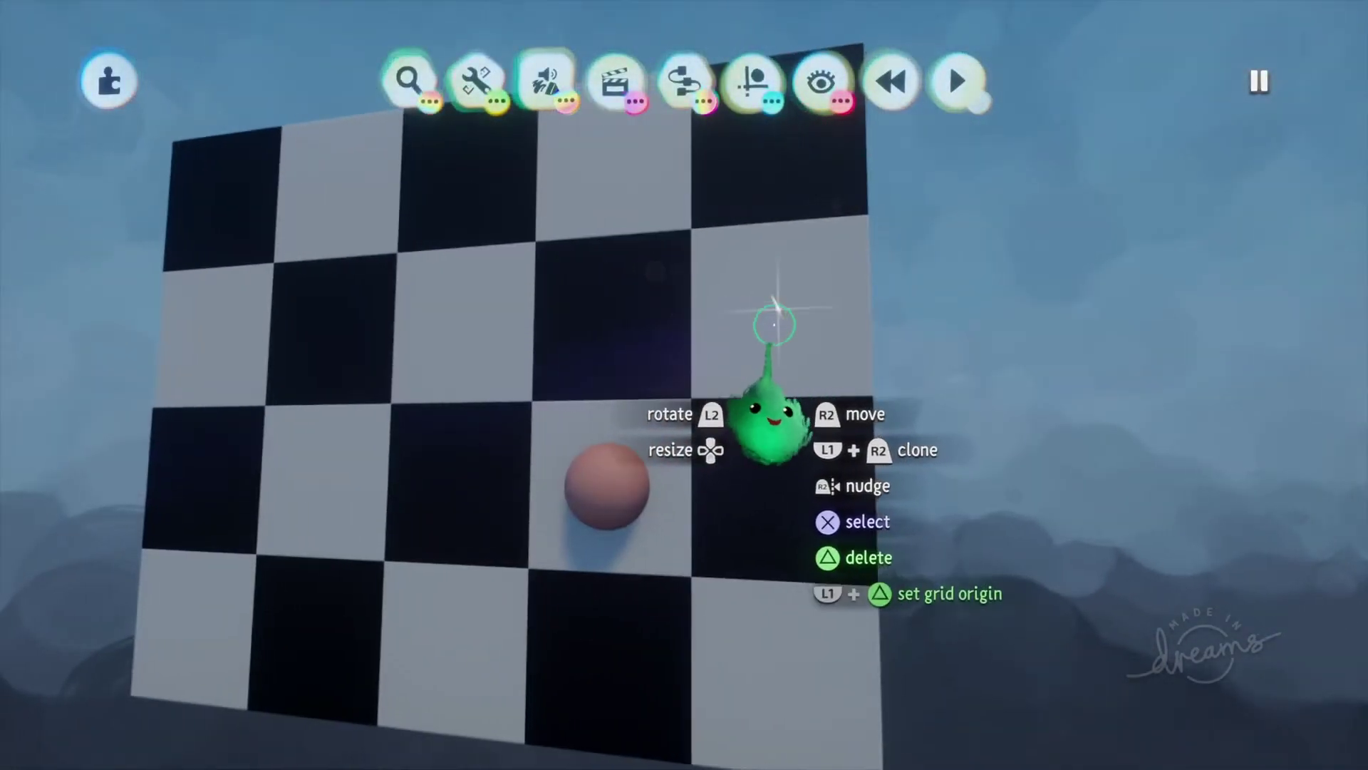
Trial-move a white tile and undo it, check the guides options, and carry the ball up-left
drag(770, 413, 1084, 122)
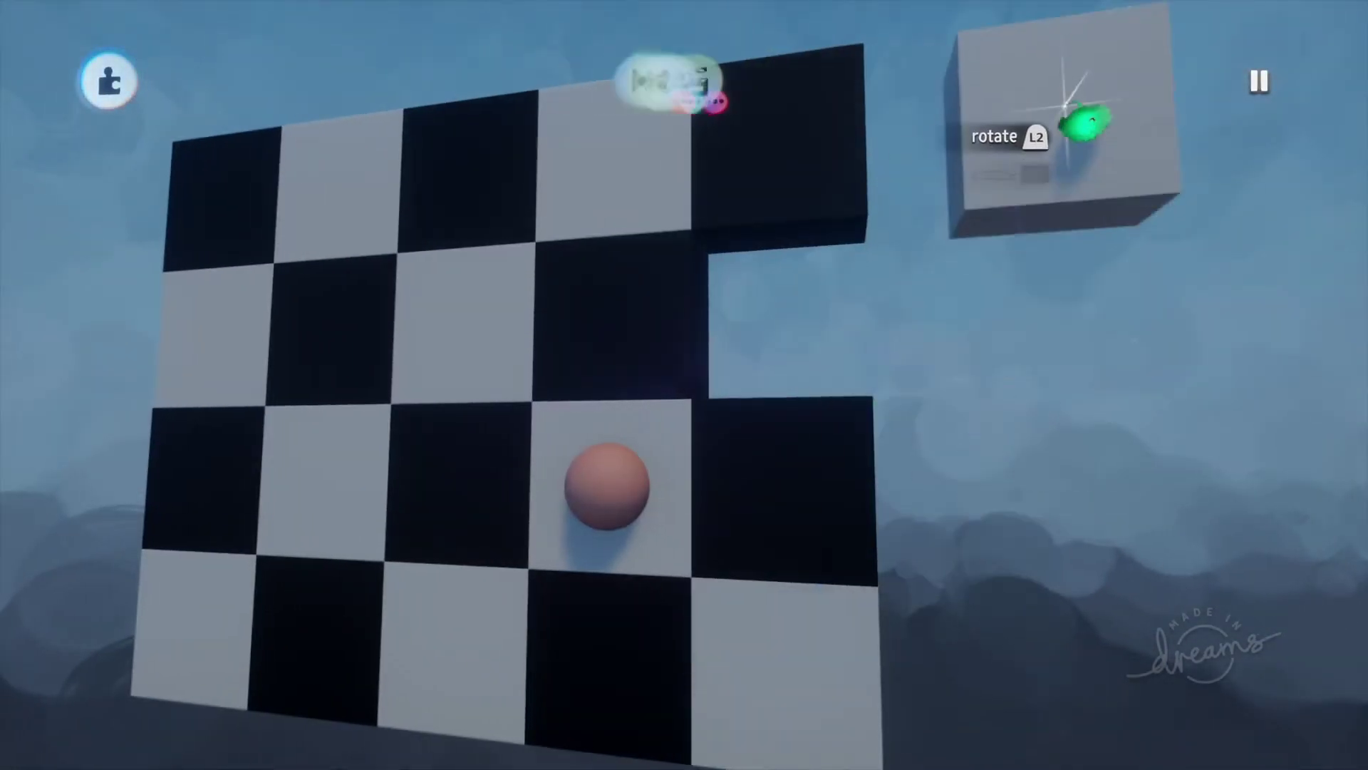
key(ctrl+z)
click(725, 81)
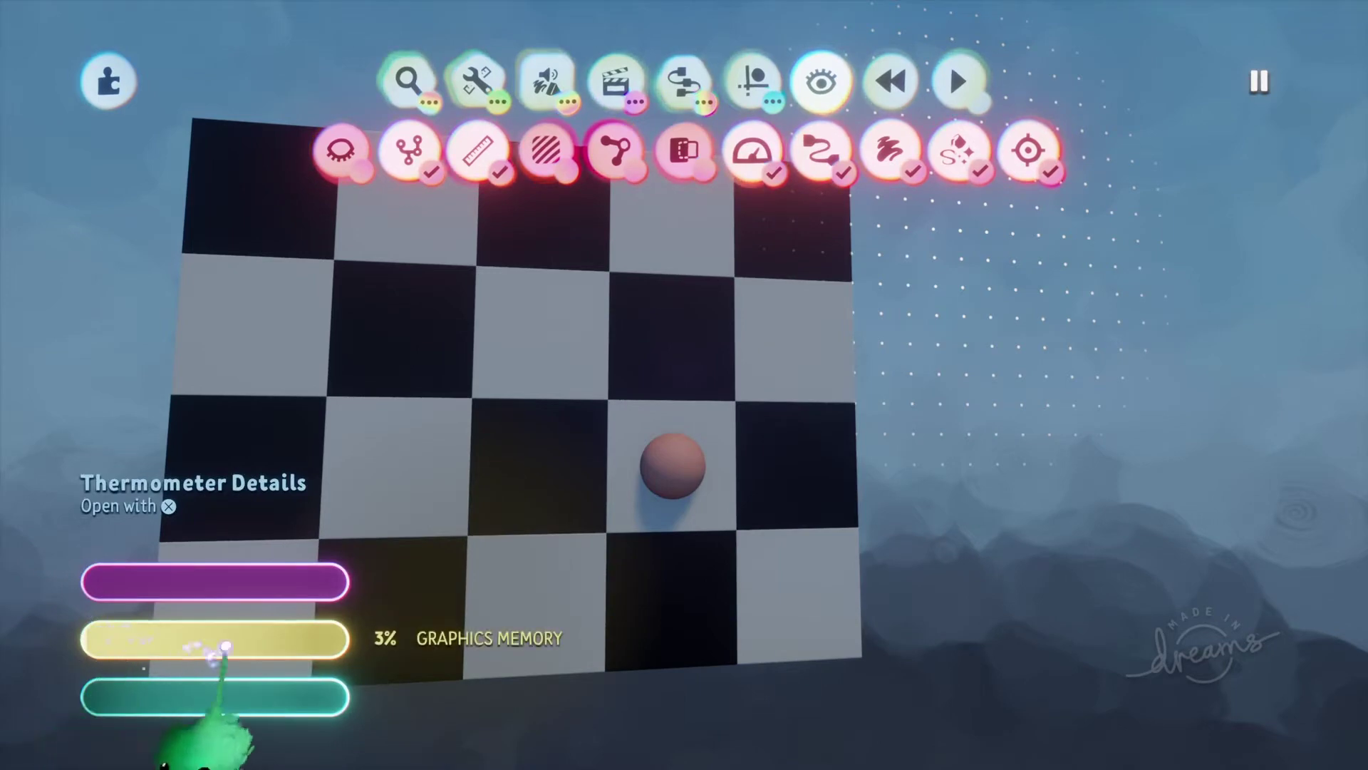
middle_drag(443, 468, 683, 633)
drag(683, 633, 378, 559)
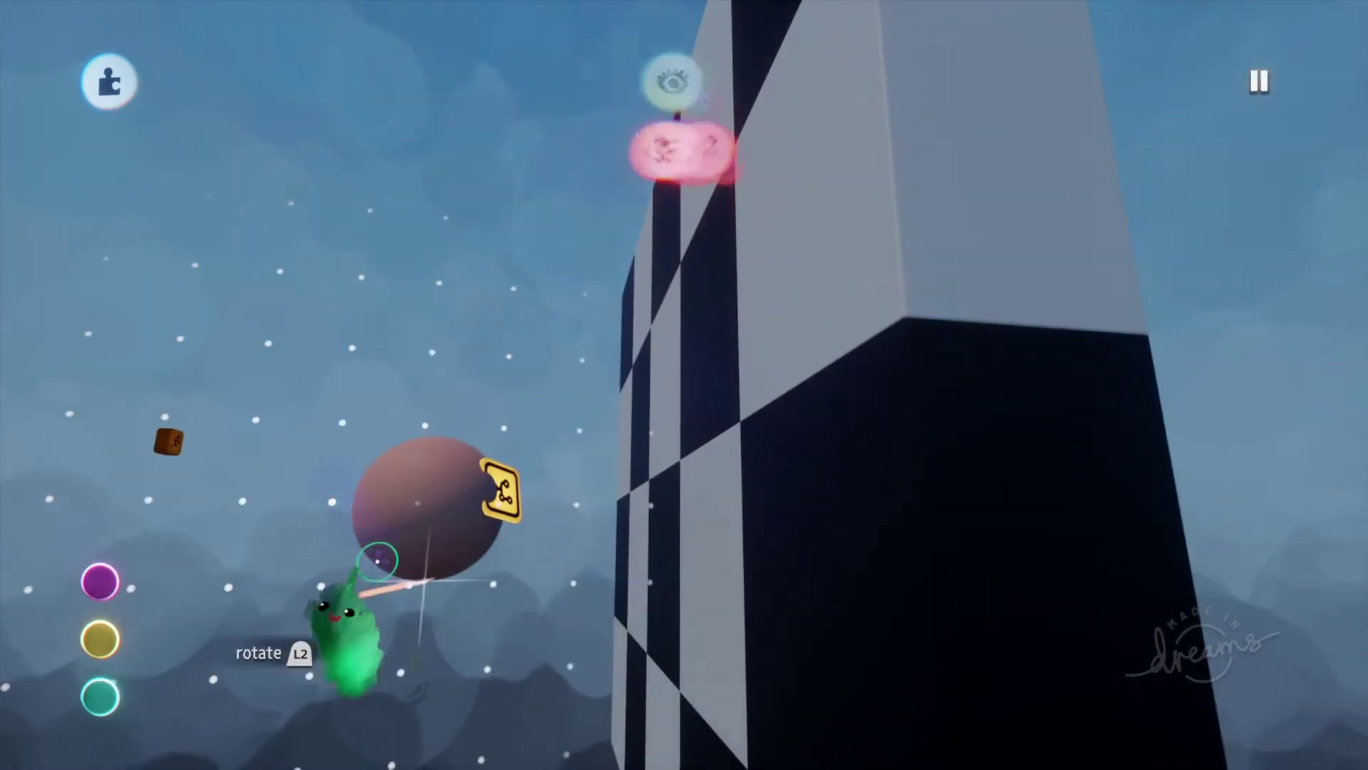
click(502, 499)
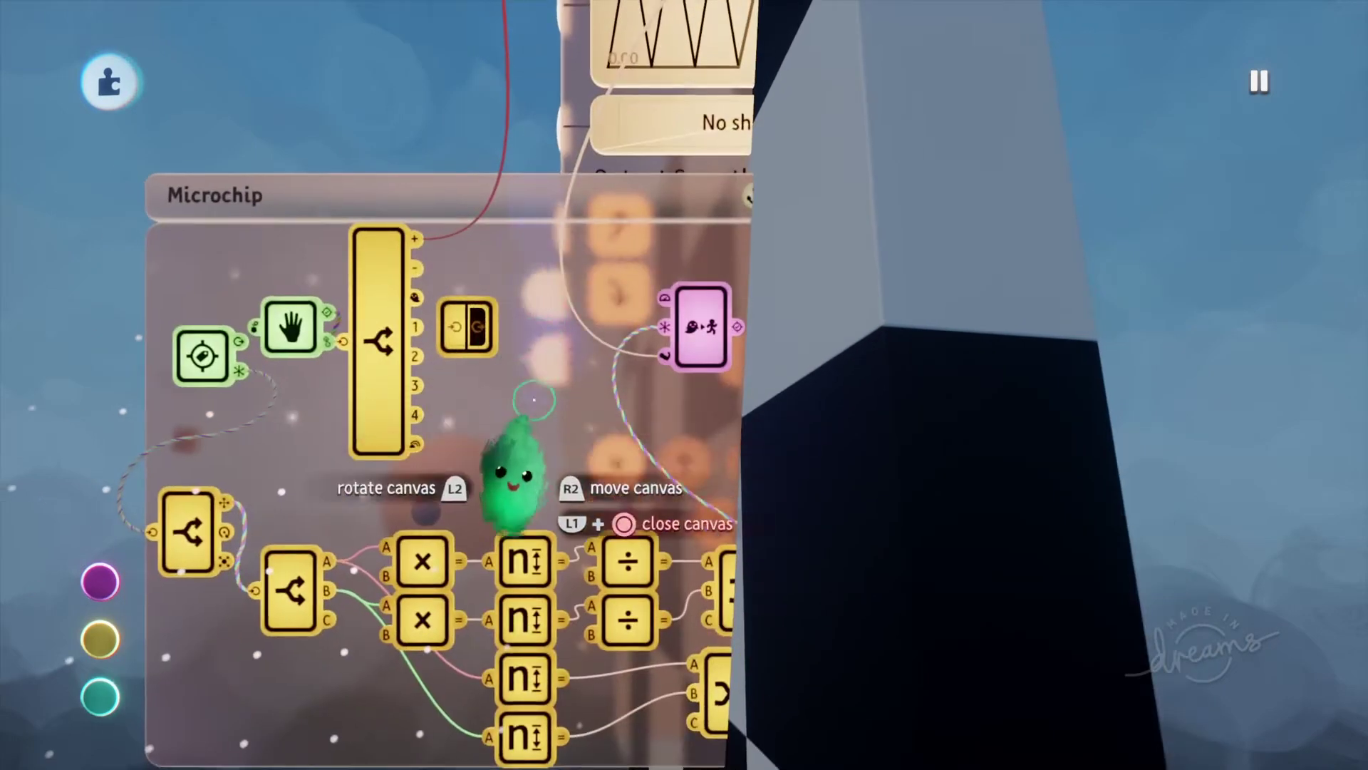
key(Escape)
middle_drag(504, 488, 721, 501)
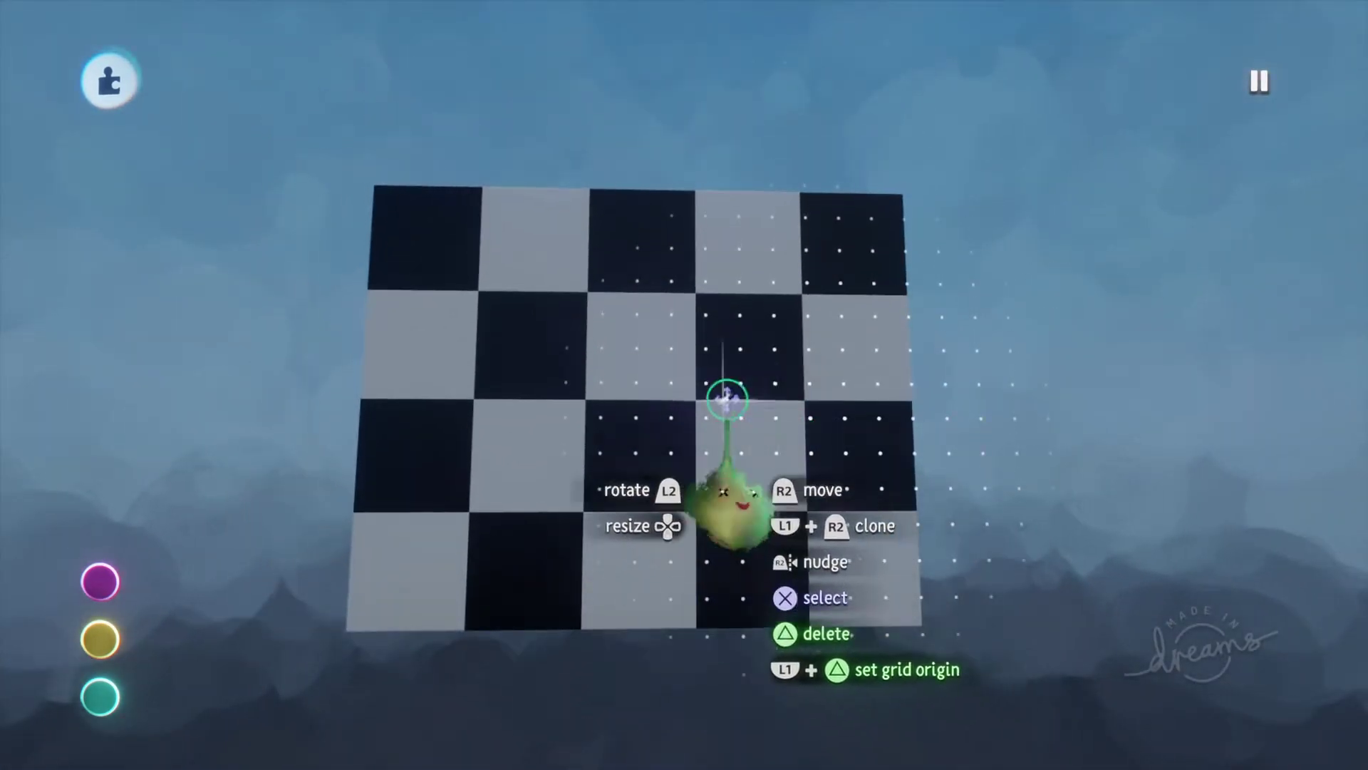
Delete the old ball, then trial-move a black square and undo it
key(ctrl+z)
middle_drag(488, 580, 534, 598)
middle_drag(470, 459, 566, 460)
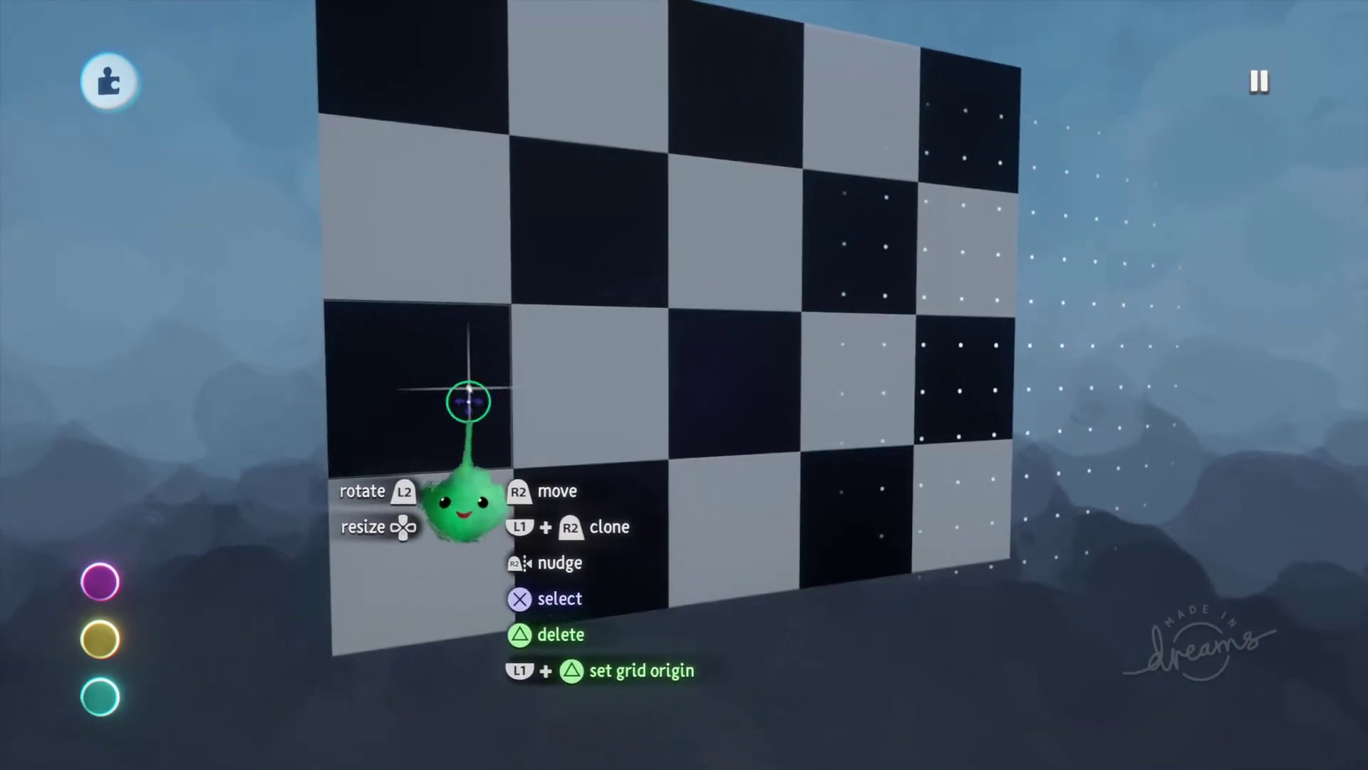
drag(468, 397, 296, 385)
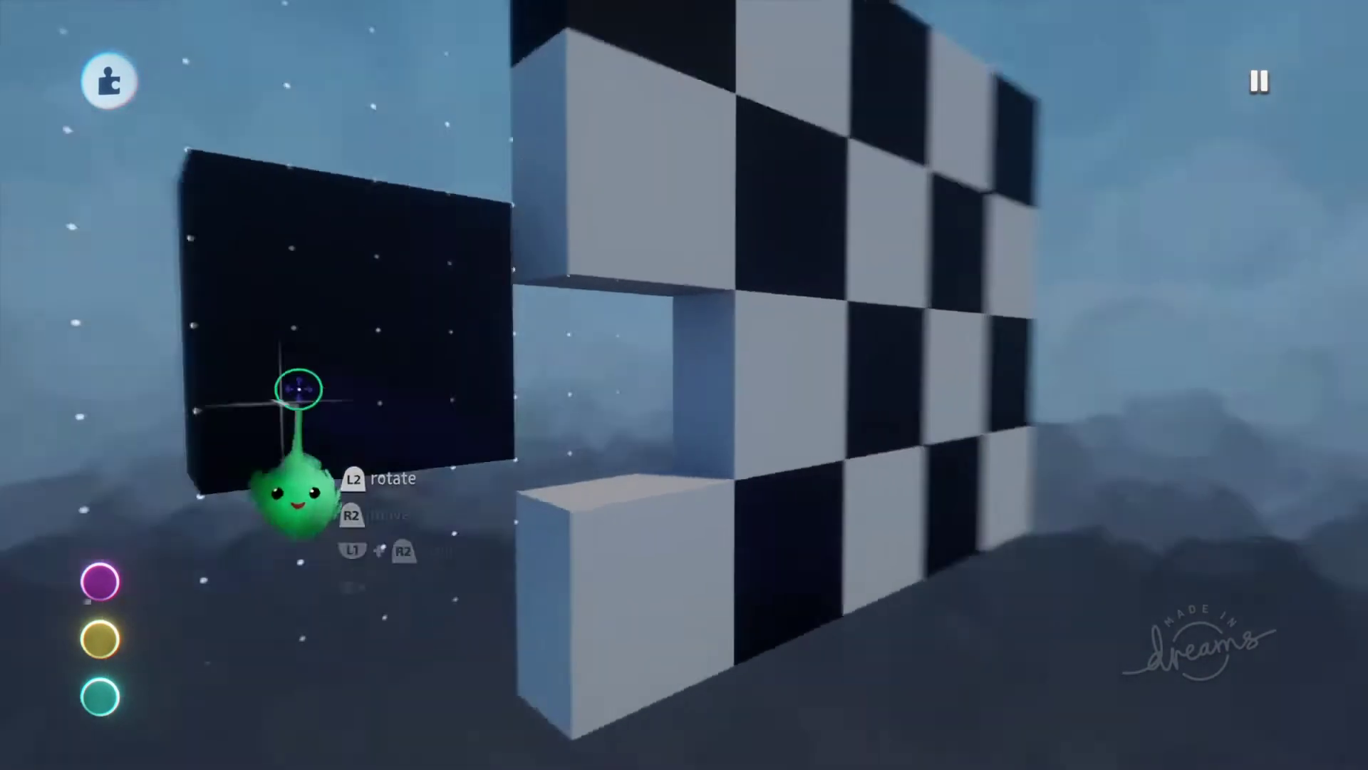
middle_drag(297, 384, 382, 290)
key(ctrl+z)
Switch to Sculpt mode and stamp a sized pink test cube on the board
key(Tab)
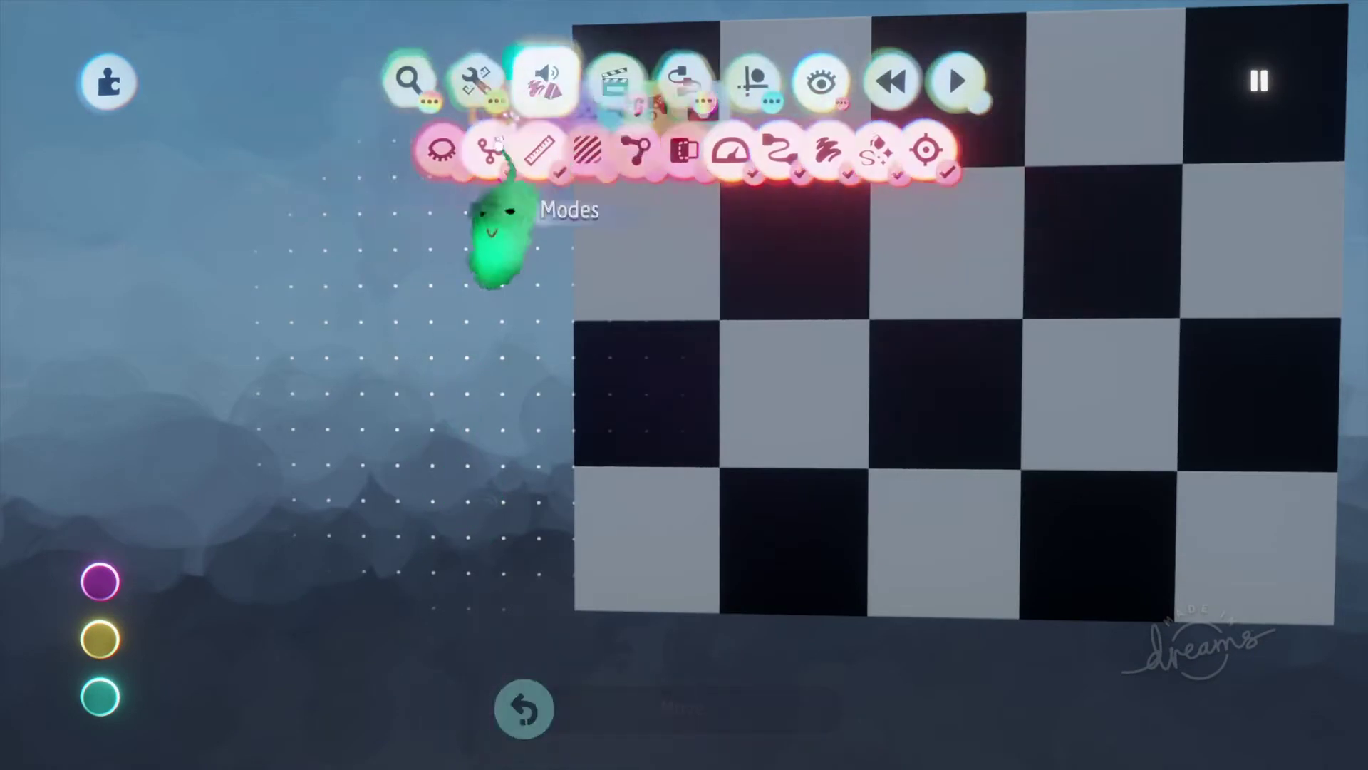
click(491, 149)
click(403, 147)
middle_drag(702, 486, 460, 438)
click(598, 434)
middle_drag(599, 434, 691, 499)
middle_drag(698, 427, 647, 611)
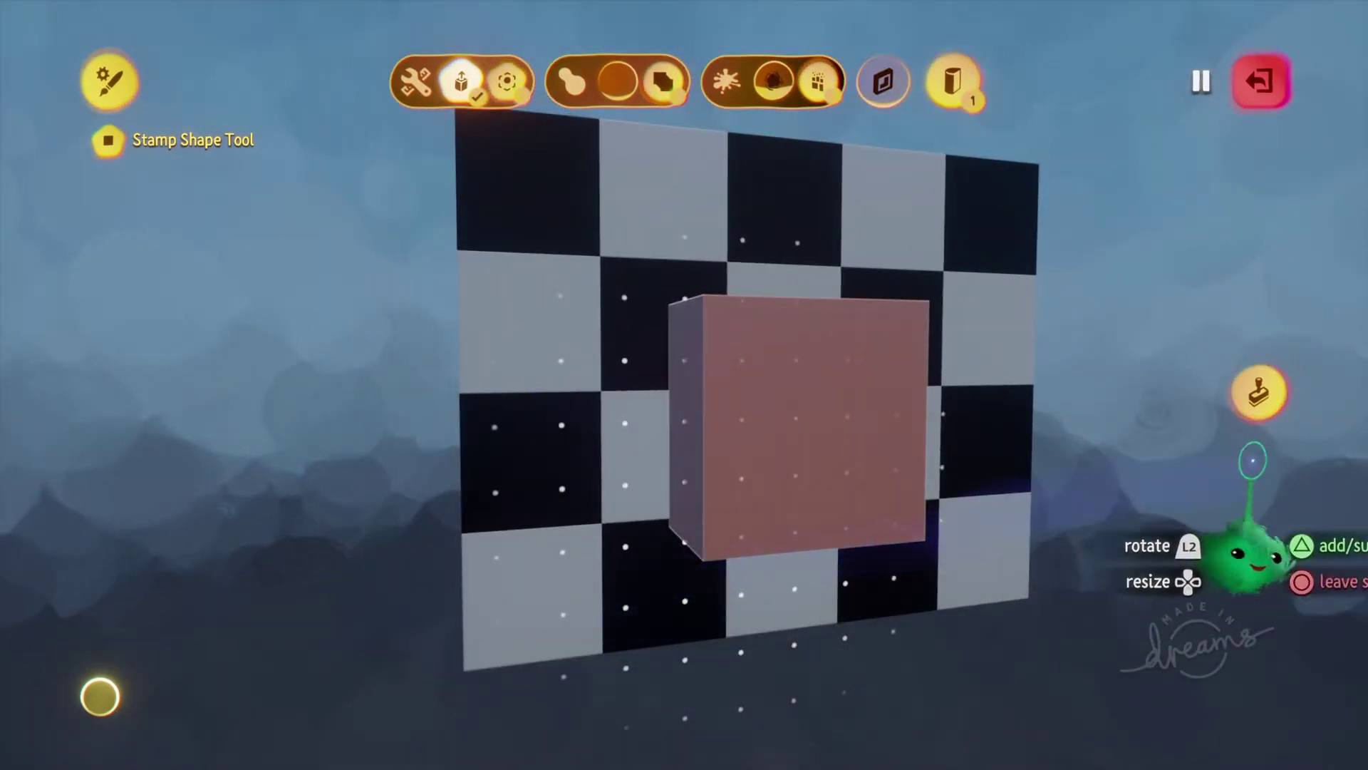
click(1257, 391)
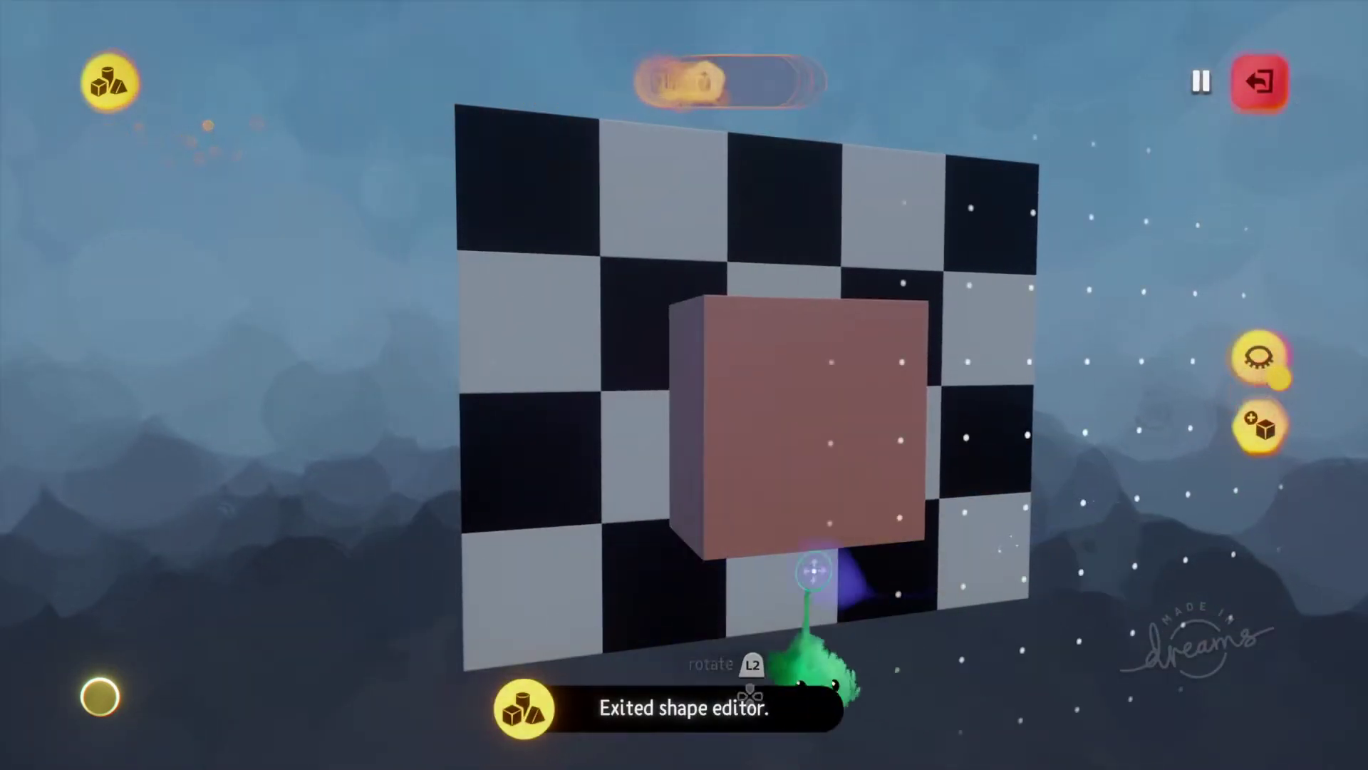
Carry the pink test cube off the board, delete it, and leave sculpt mode with the sphere placed
middle_drag(810, 657, 861, 684)
drag(649, 680, 391, 492)
key(Delete)
middle_drag(418, 452, 581, 652)
middle_drag(594, 575, 634, 578)
key(Tab)
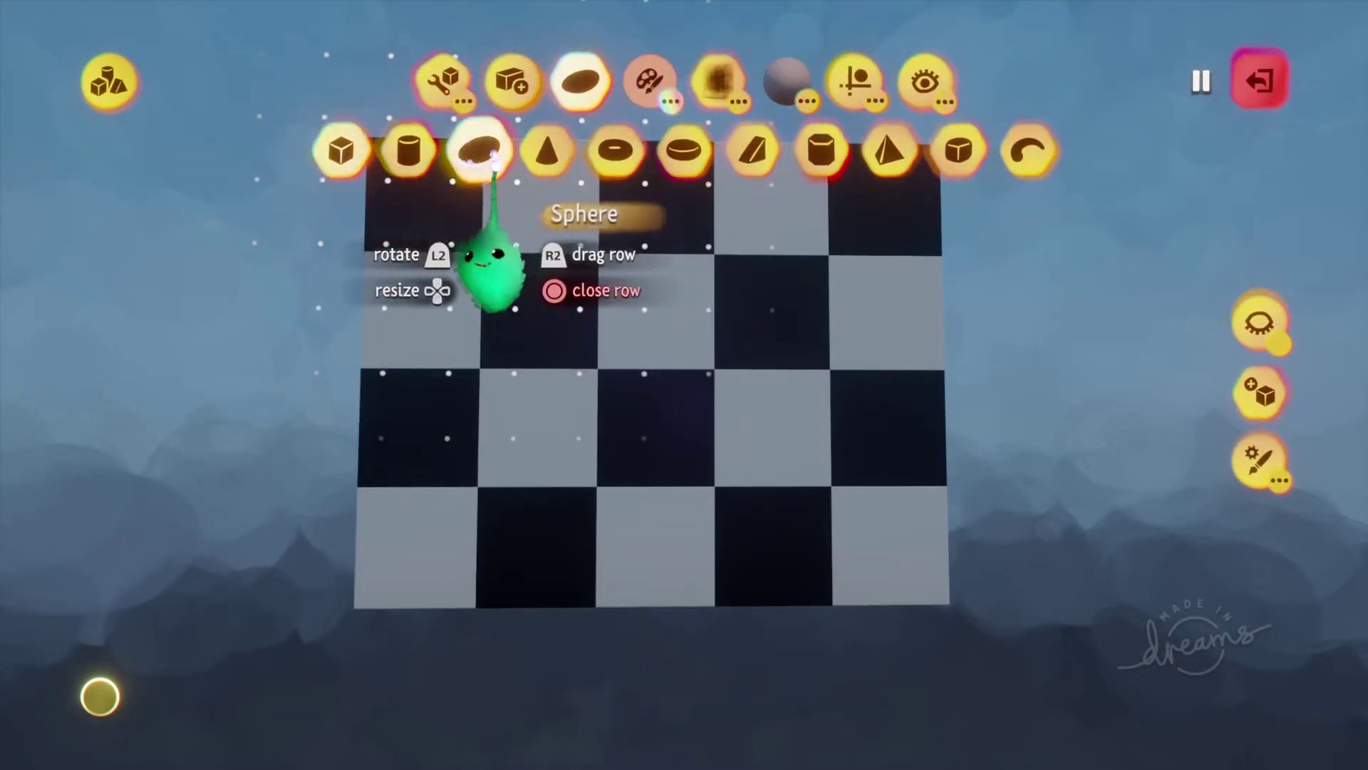
key(Escape)
key(Escape)
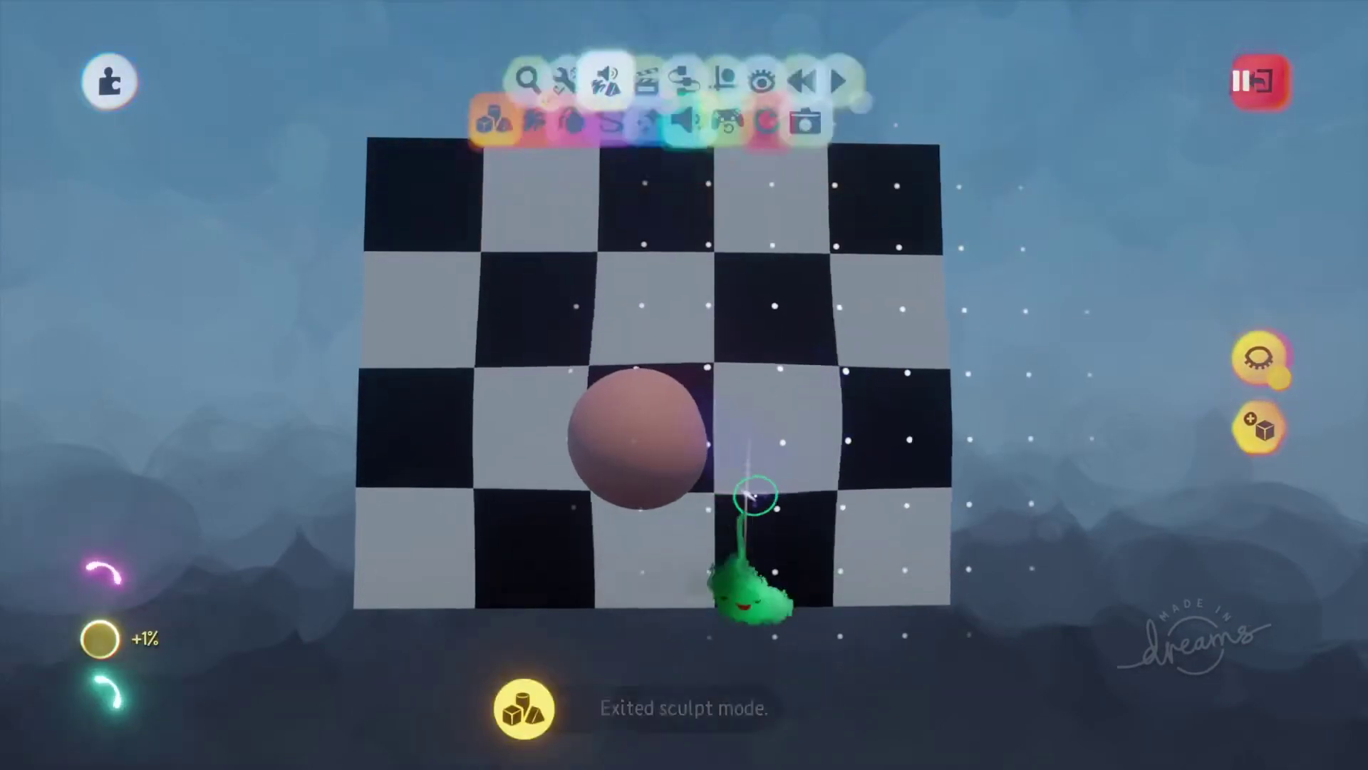
Set the sphere down on the board and stamp a Tag sensor gadget into its microchip
mouse_move(748, 489)
middle_down()
mouse_move(605, 520)
mouse_move(642, 469)
middle_up()
mouse_move(641, 468)
mouse_down()
mouse_move(602, 513)
mouse_move(1130, 481)
mouse_move(1080, 555)
mouse_move(1054, 549)
mouse_up()
mouse_move(1055, 548)
middle_down()
mouse_move(956, 544)
mouse_move(769, 627)
mouse_move(669, 351)
middle_up()
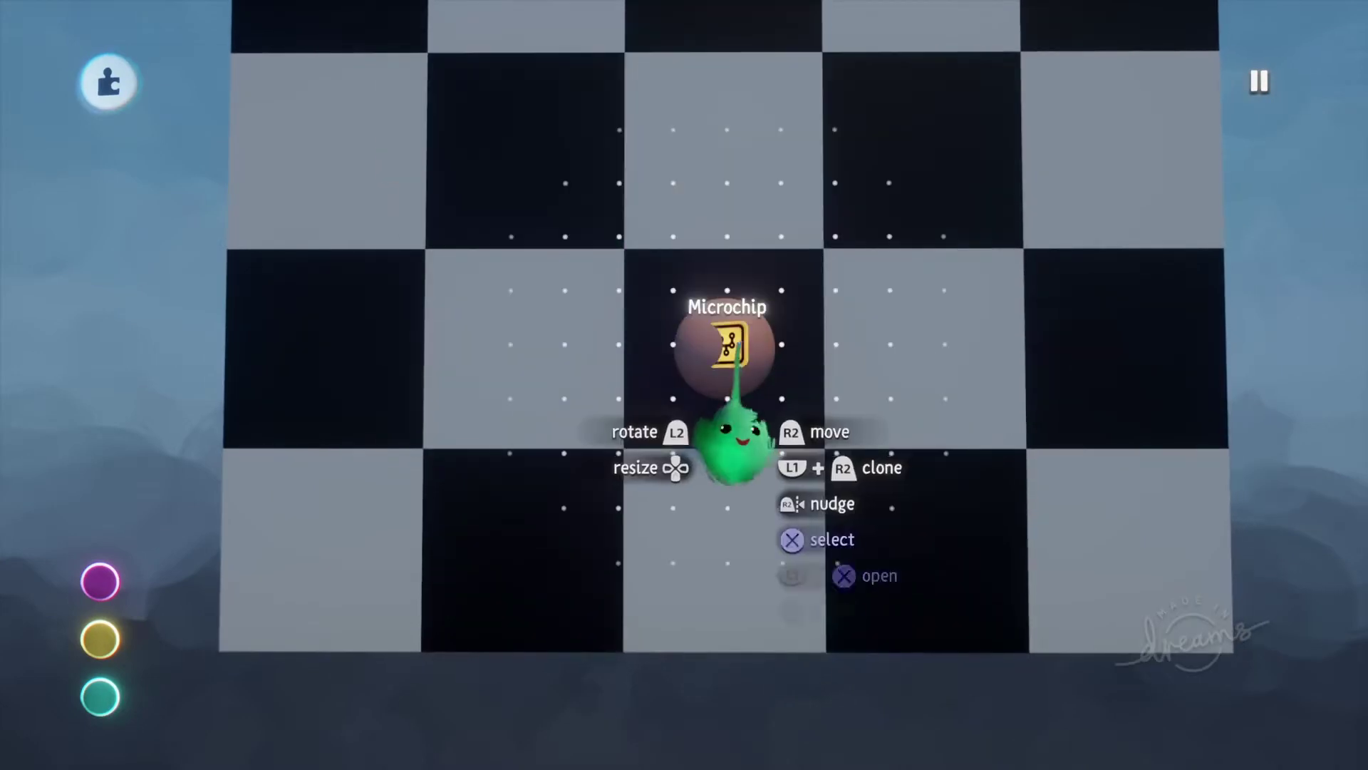
double_click(727, 374)
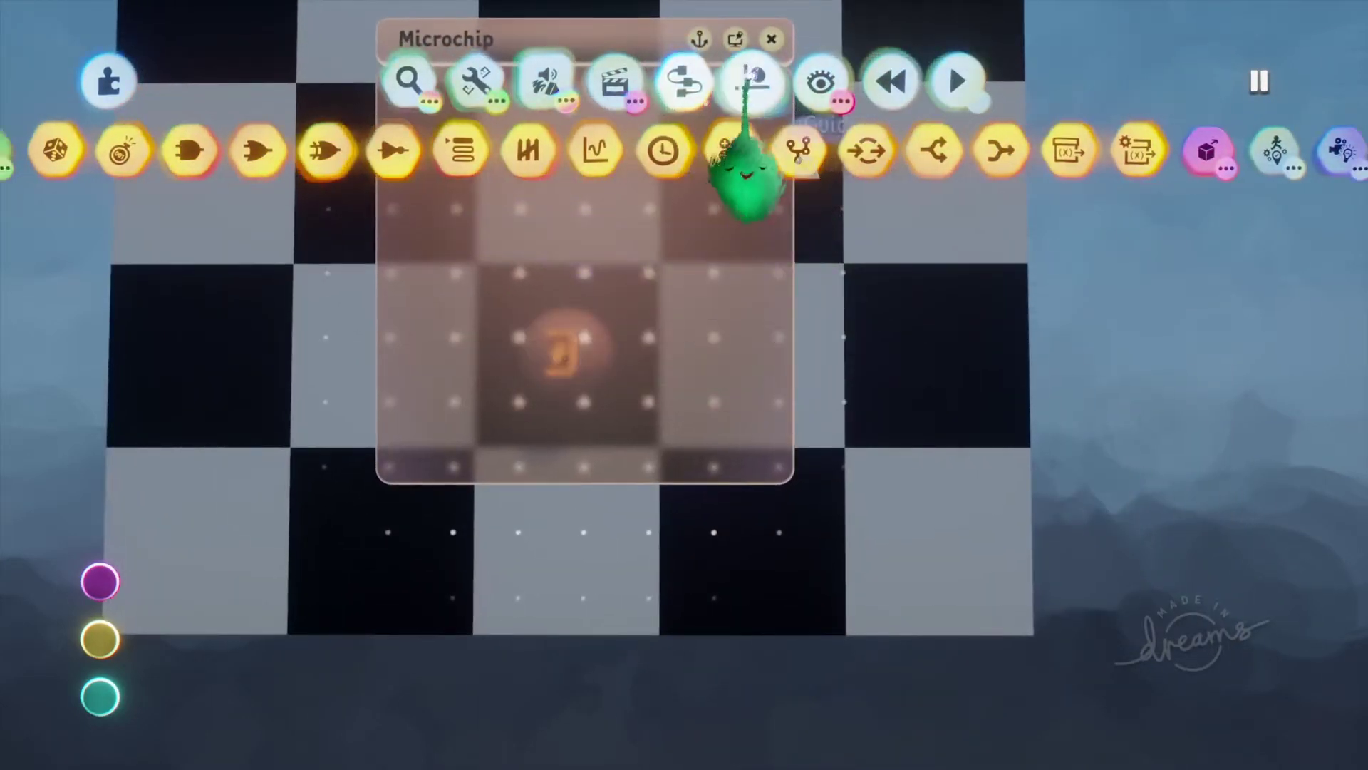
click(748, 82)
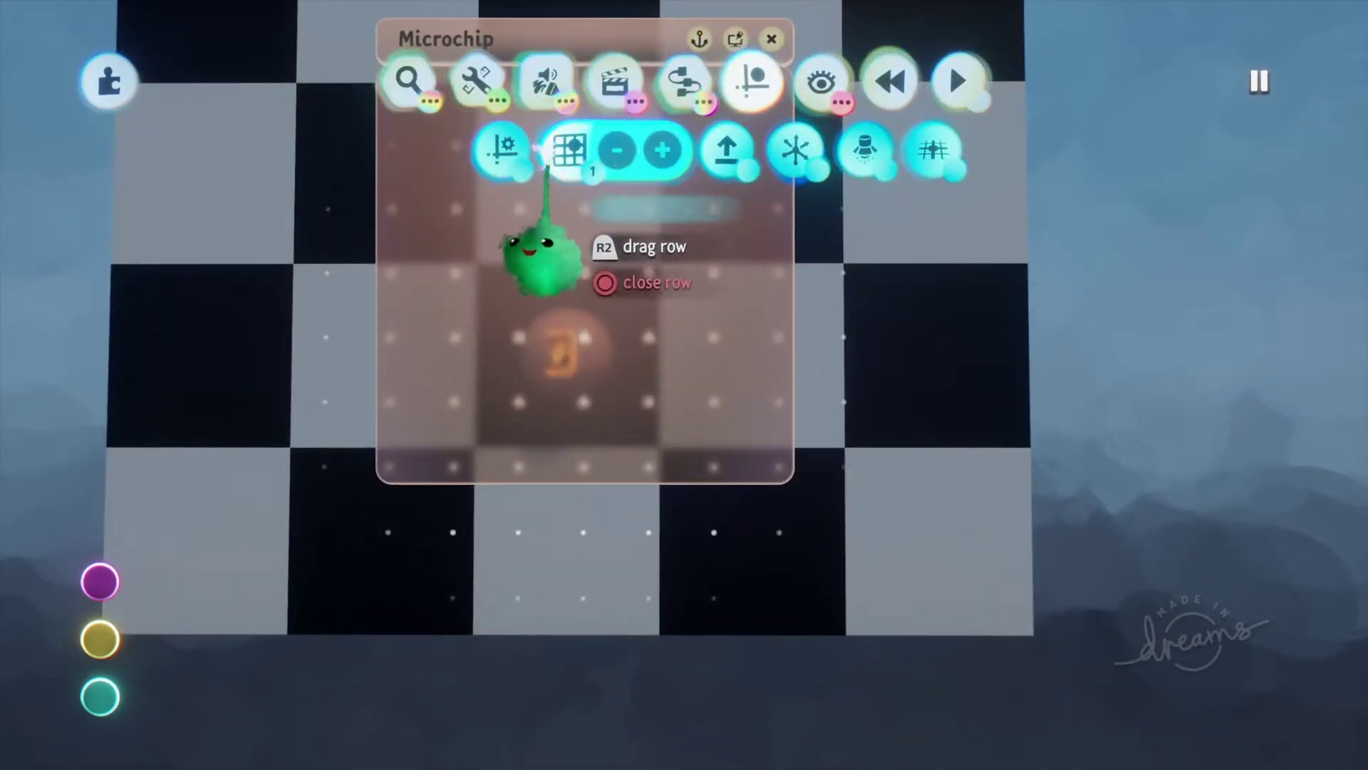
key(Escape)
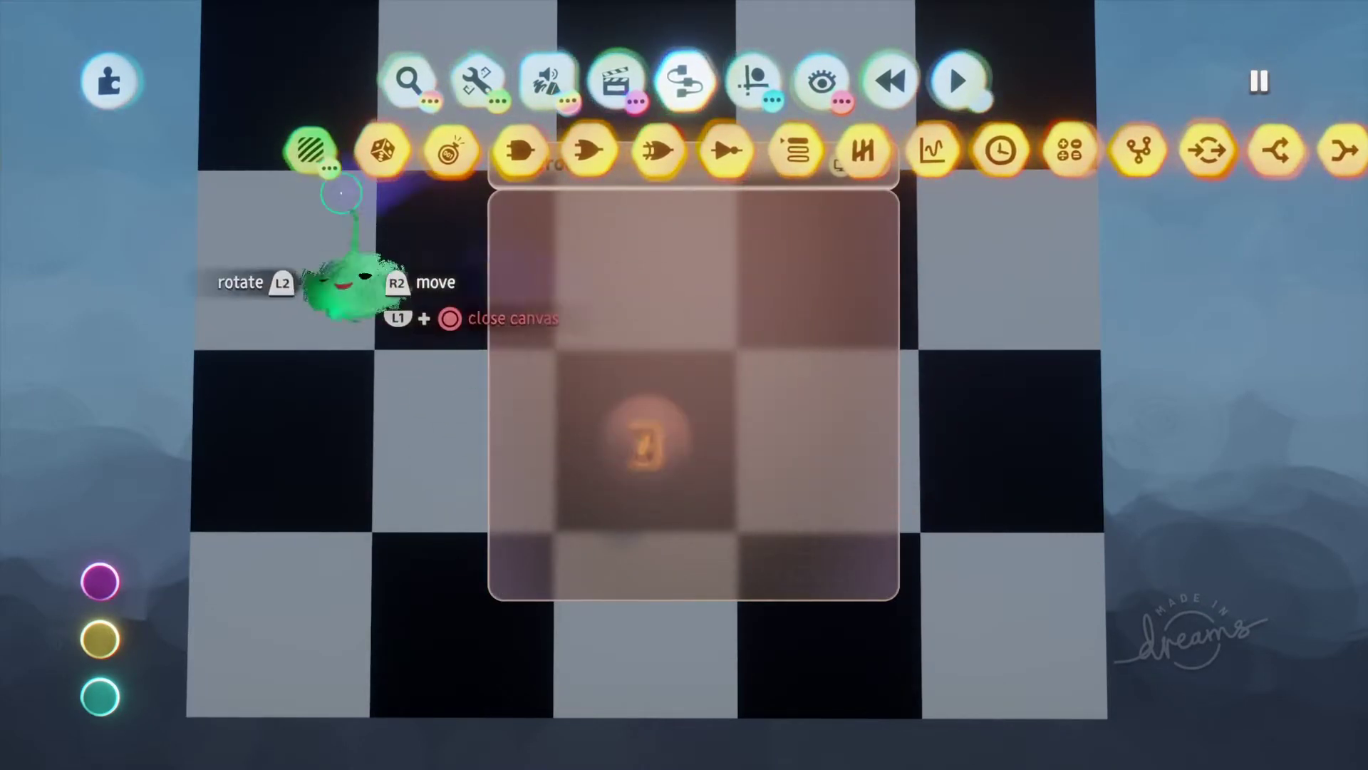
drag(311, 107, 117, 146)
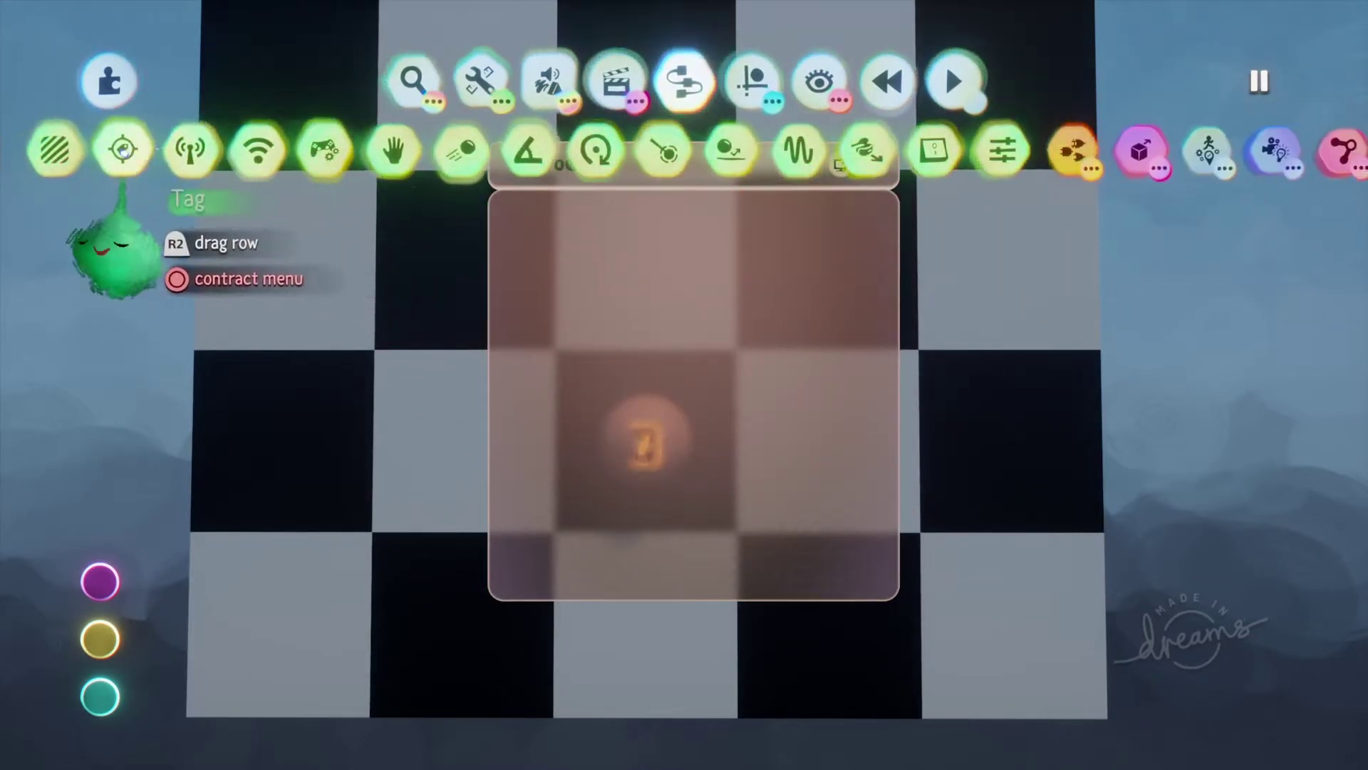
click(116, 146)
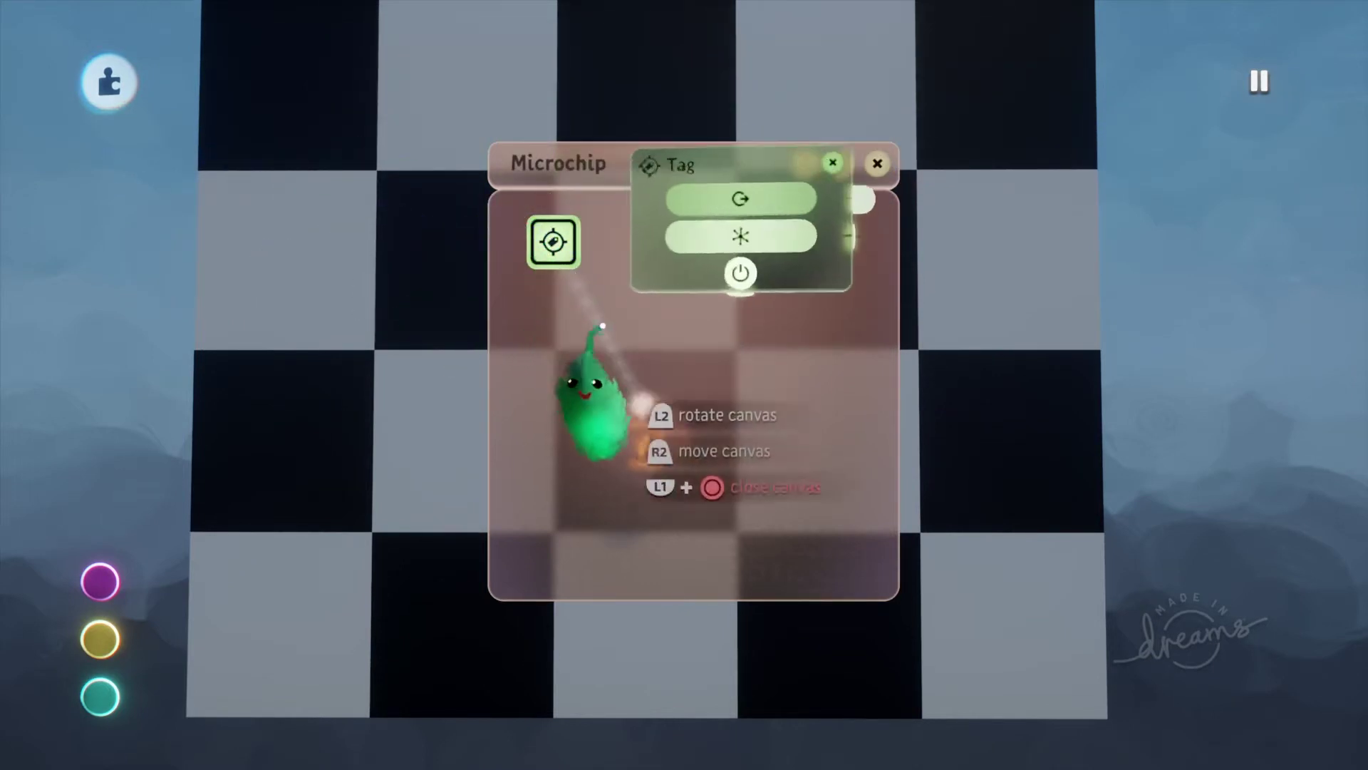
key(Escape)
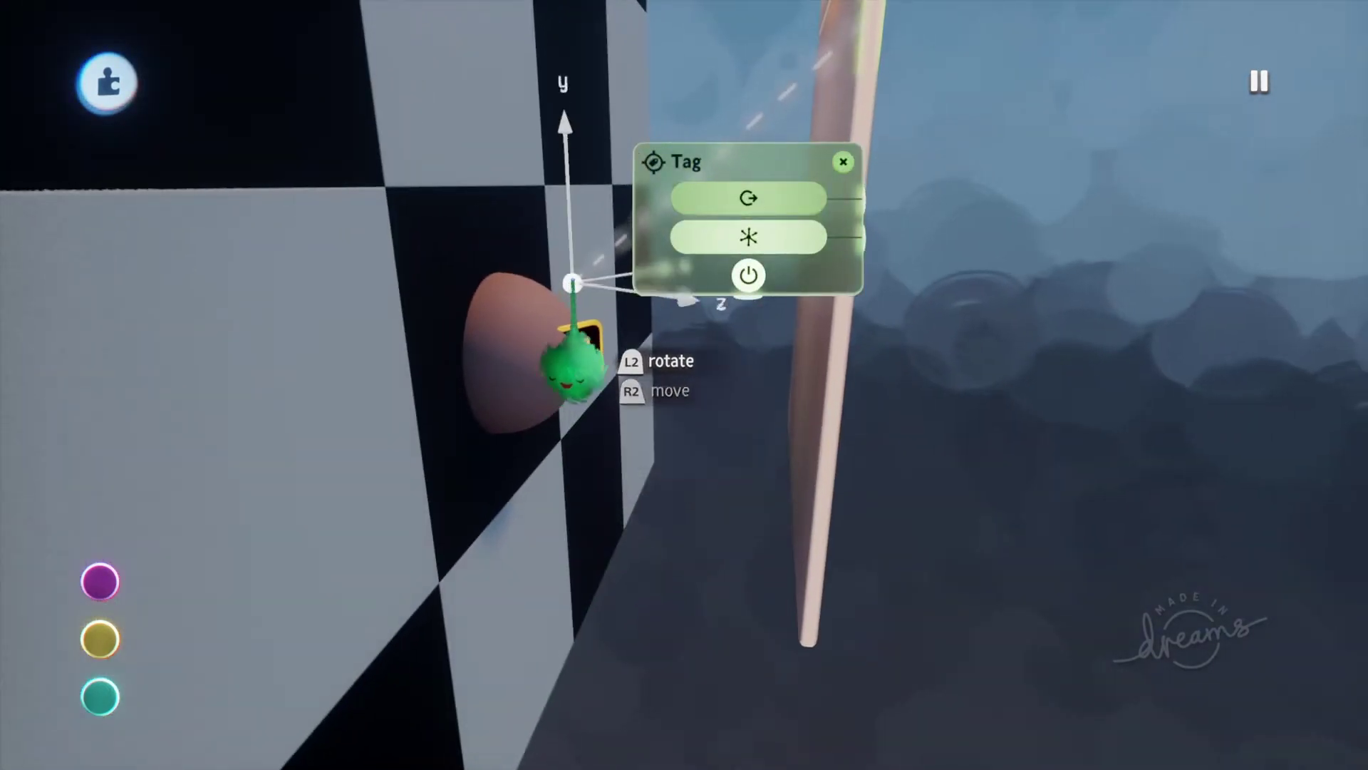
Turn on grid snapping and move the Tag left so it snaps to the grid
click(734, 79)
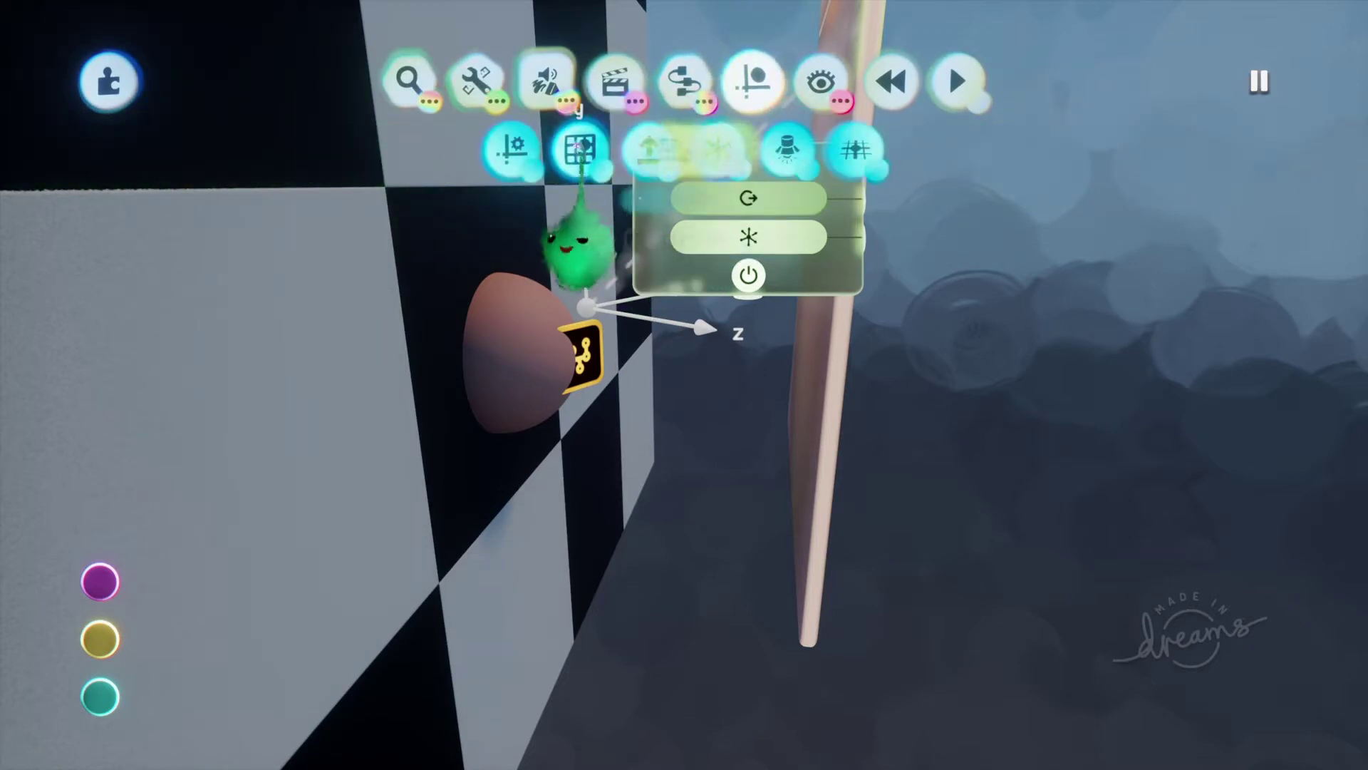
click(570, 149)
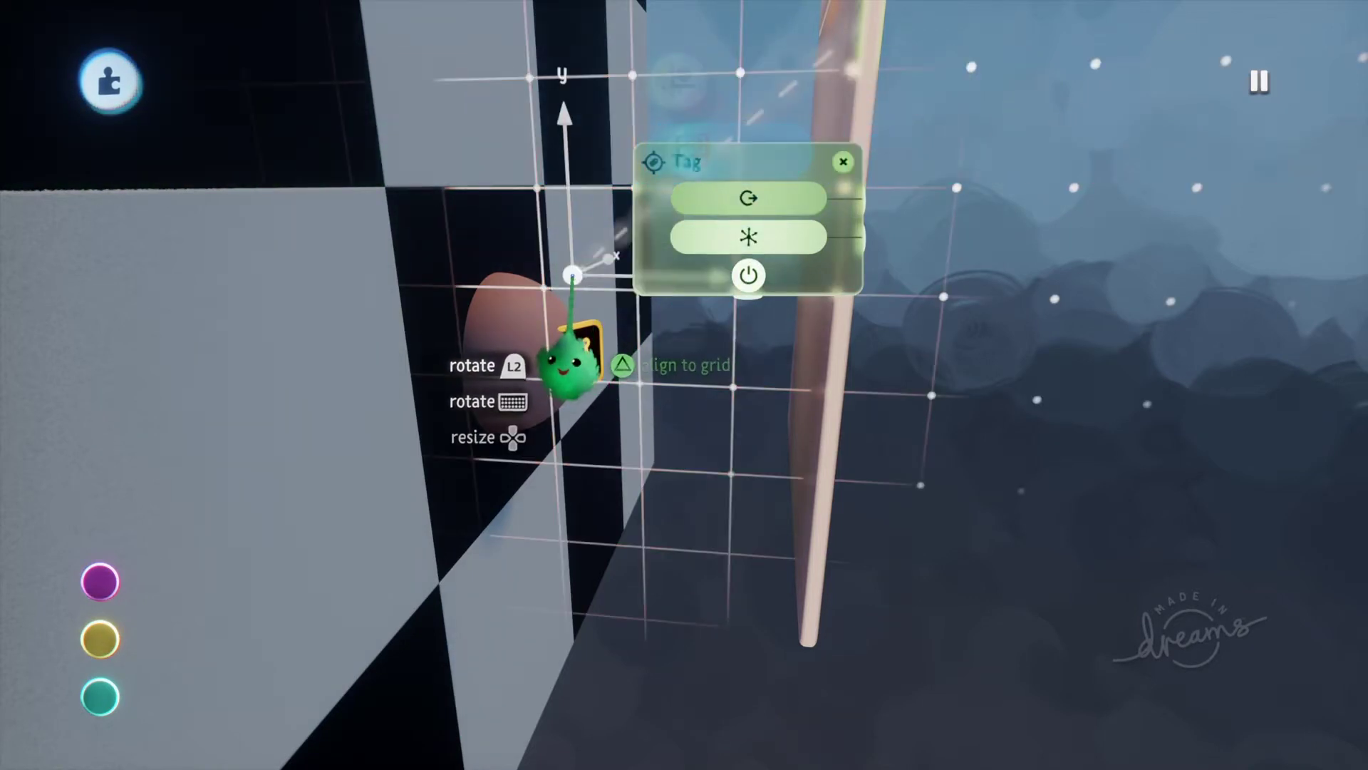
click(557, 550)
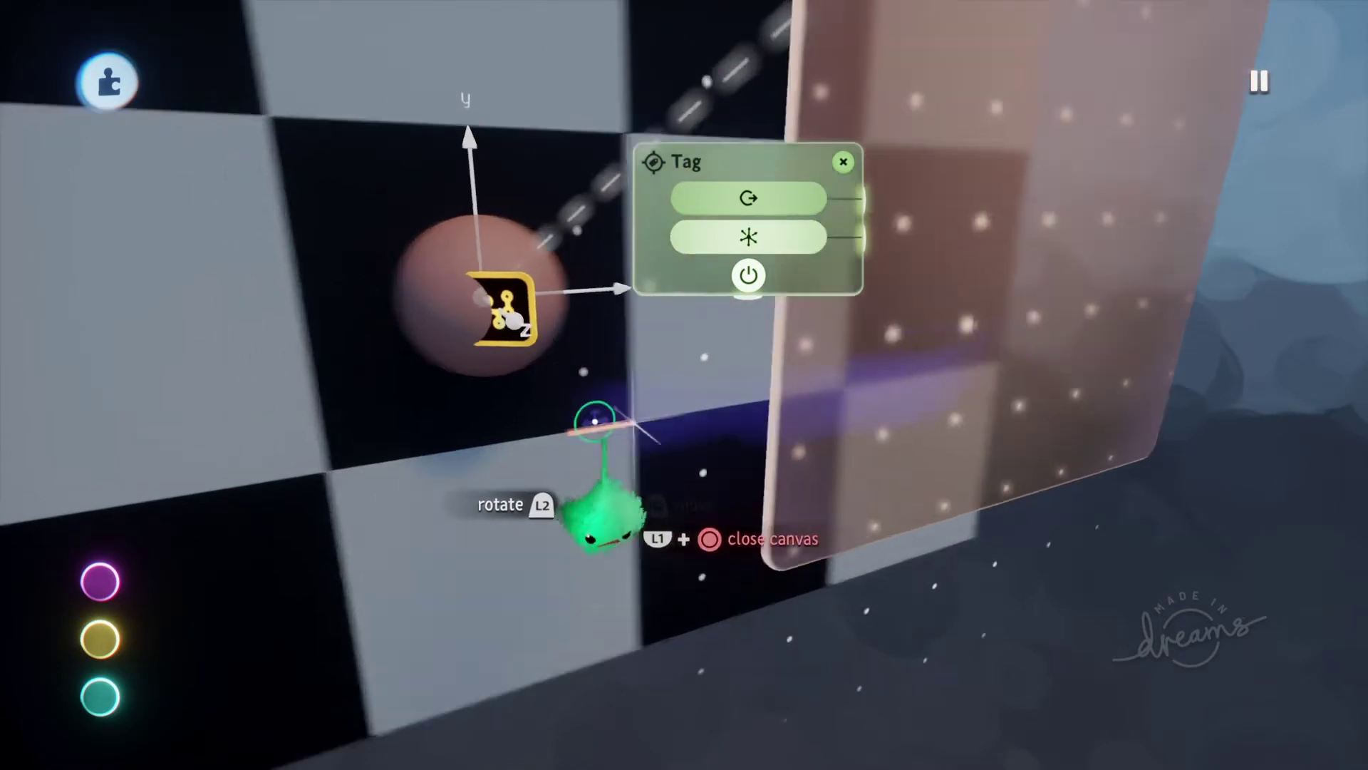
middle_drag(595, 420, 573, 362)
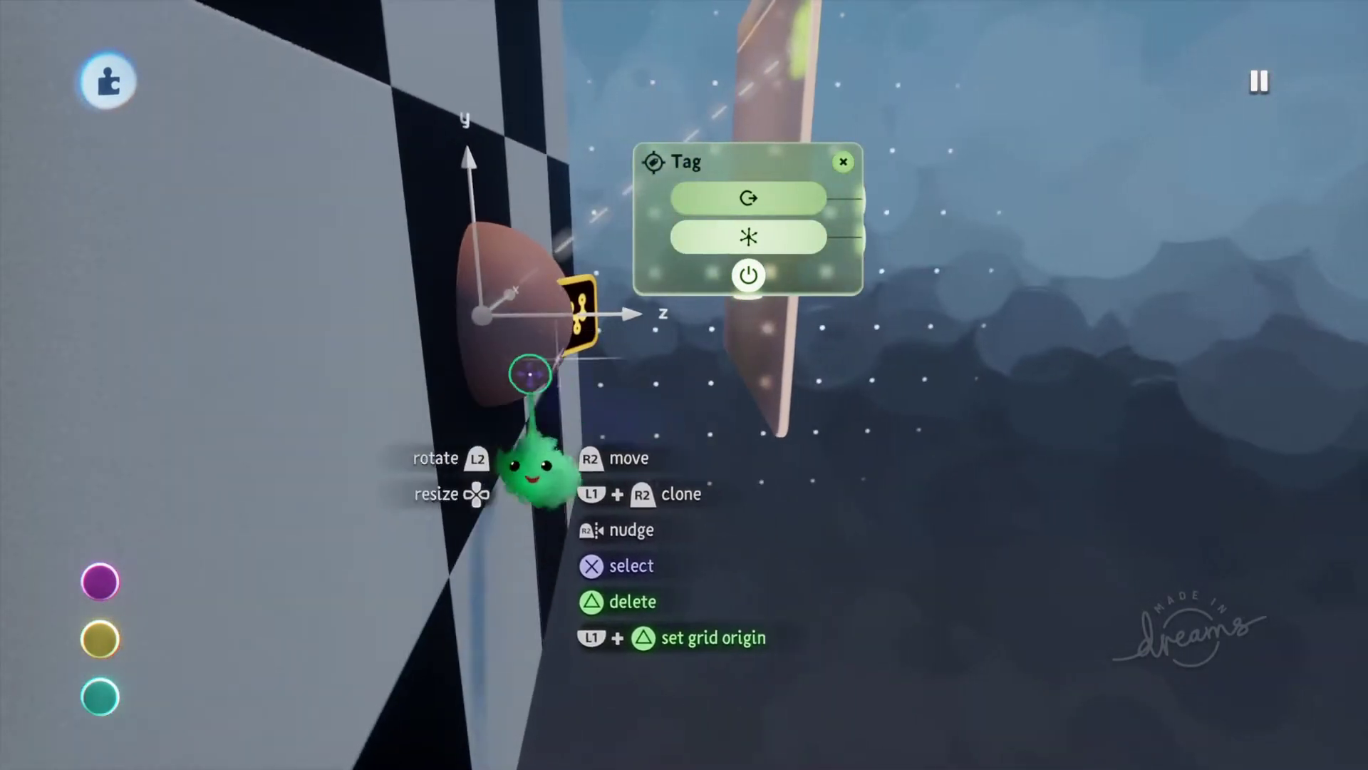
drag(578, 356, 734, 453)
middle_drag(734, 452, 559, 463)
drag(726, 339, 499, 313)
click(663, 335)
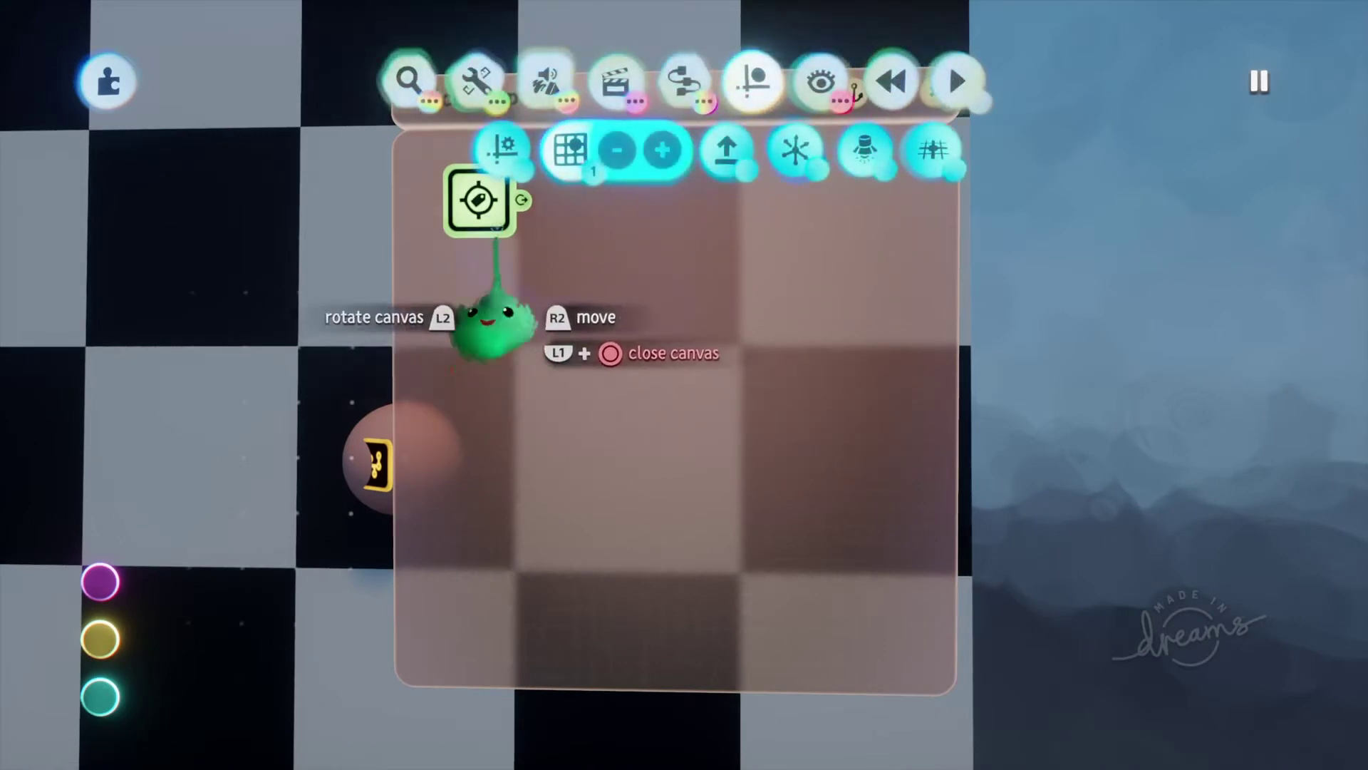
Add a Logic Splitter fed by the Tag, and chain its position output into a second Splitter below
scroll(538, 280, up, 3)
drag(610, 318, 605, 357)
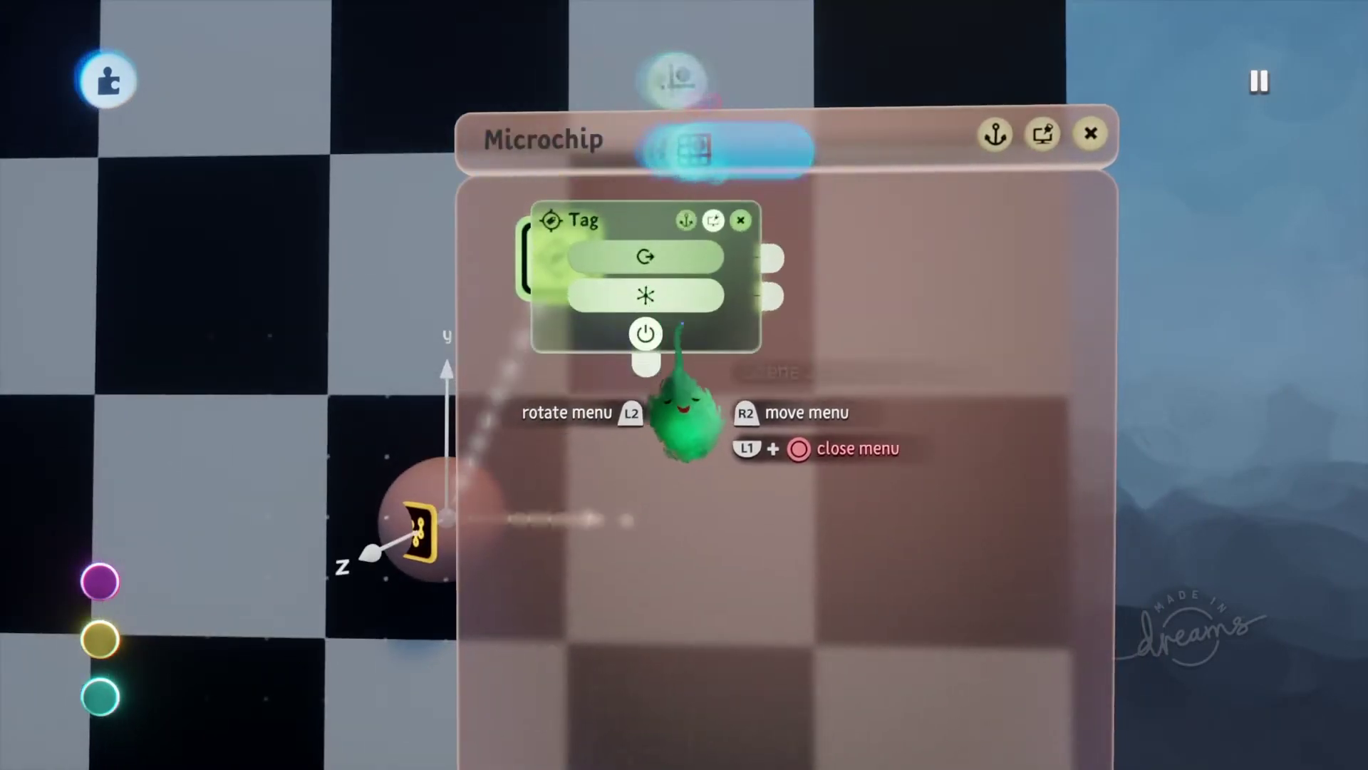
key(Escape)
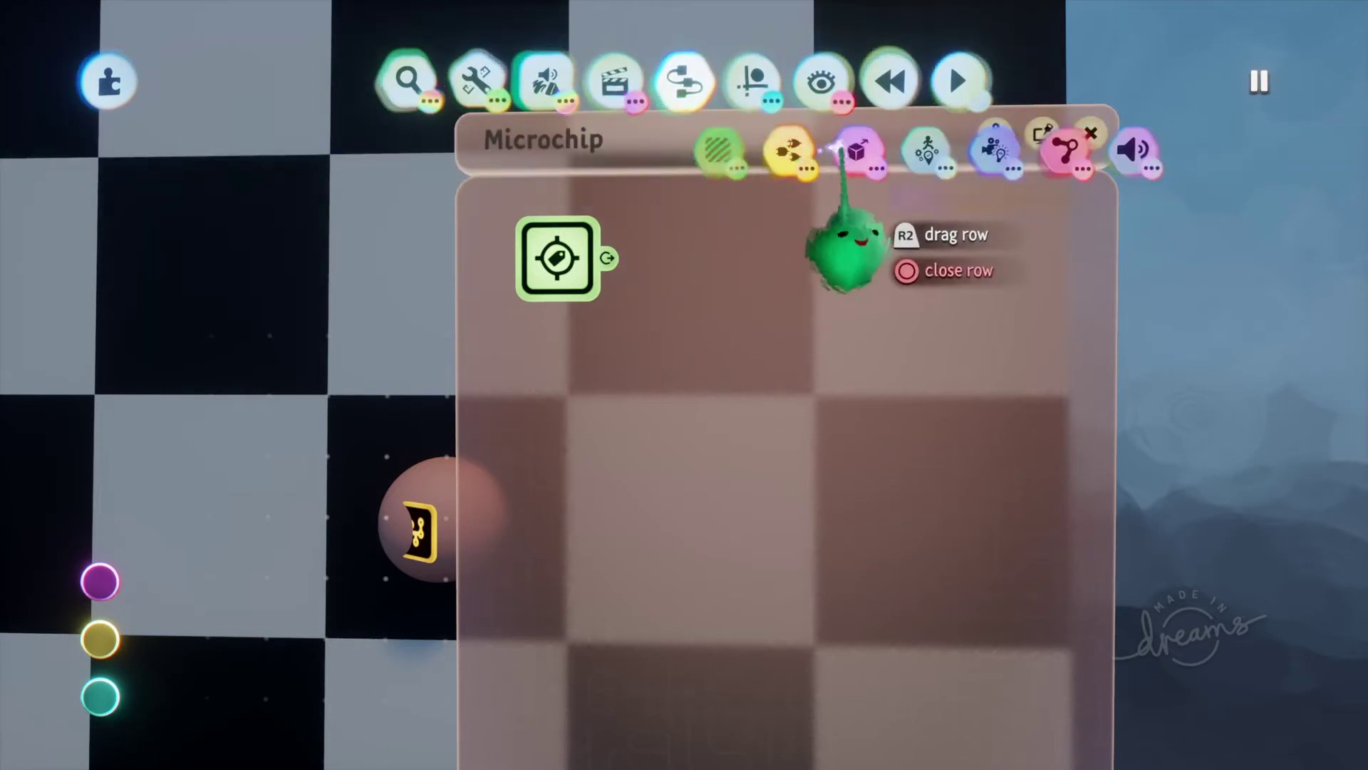
click(788, 149)
click(1112, 149)
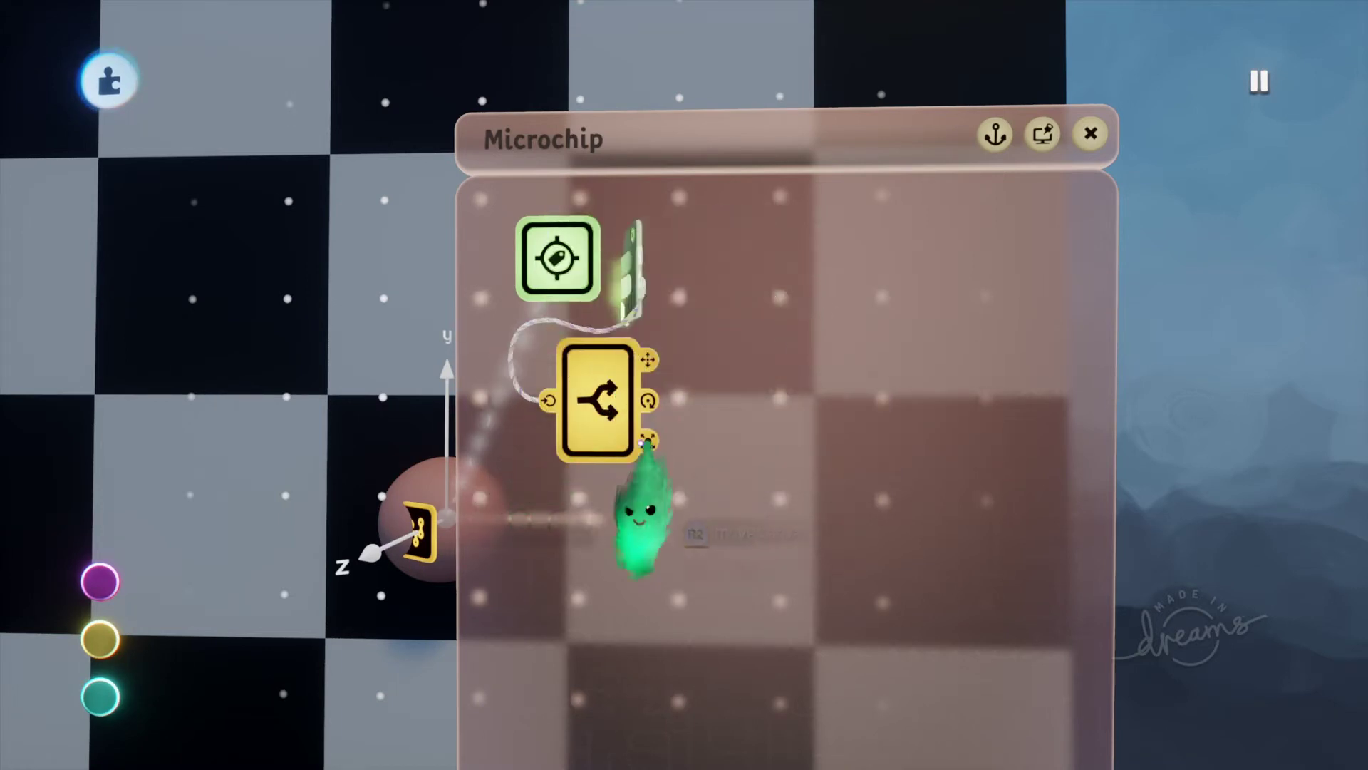
drag(620, 492, 543, 524)
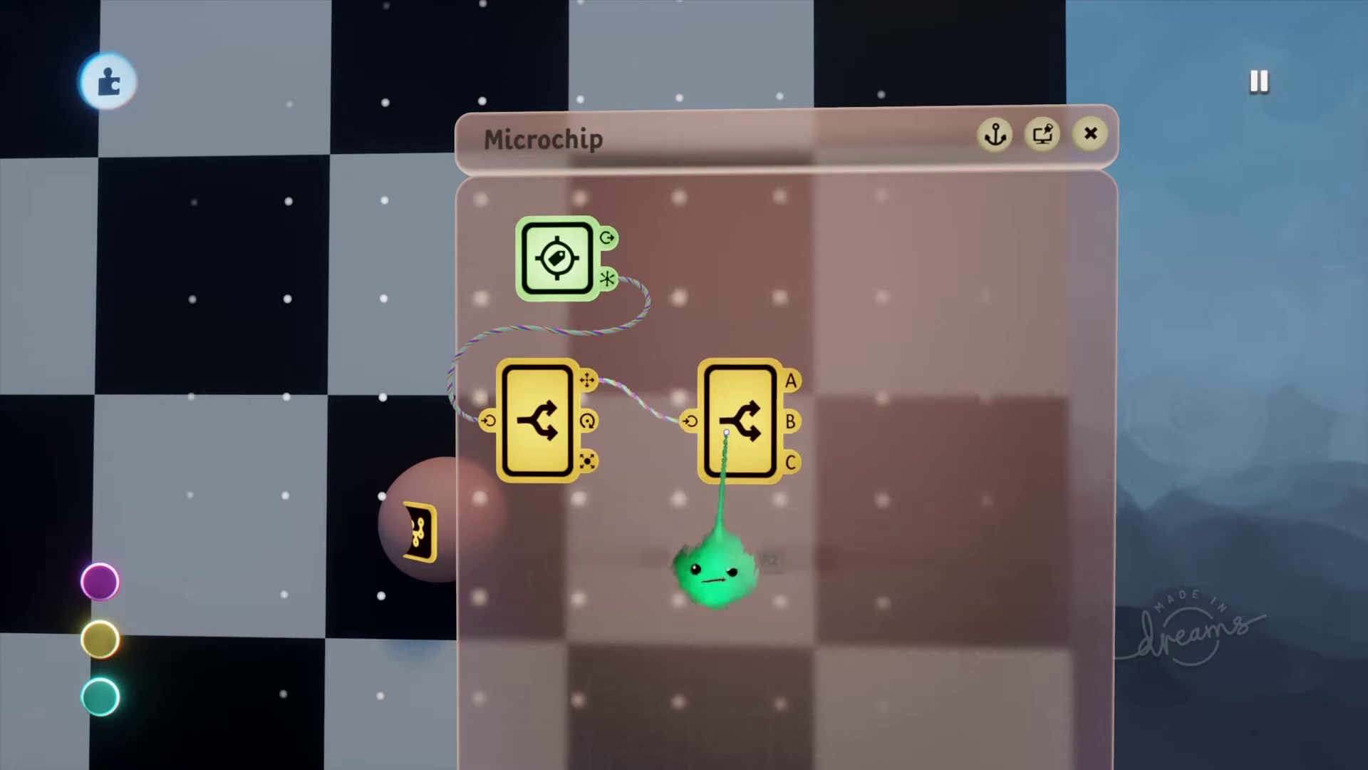
drag(714, 570, 535, 721)
middle_drag(534, 720, 611, 275)
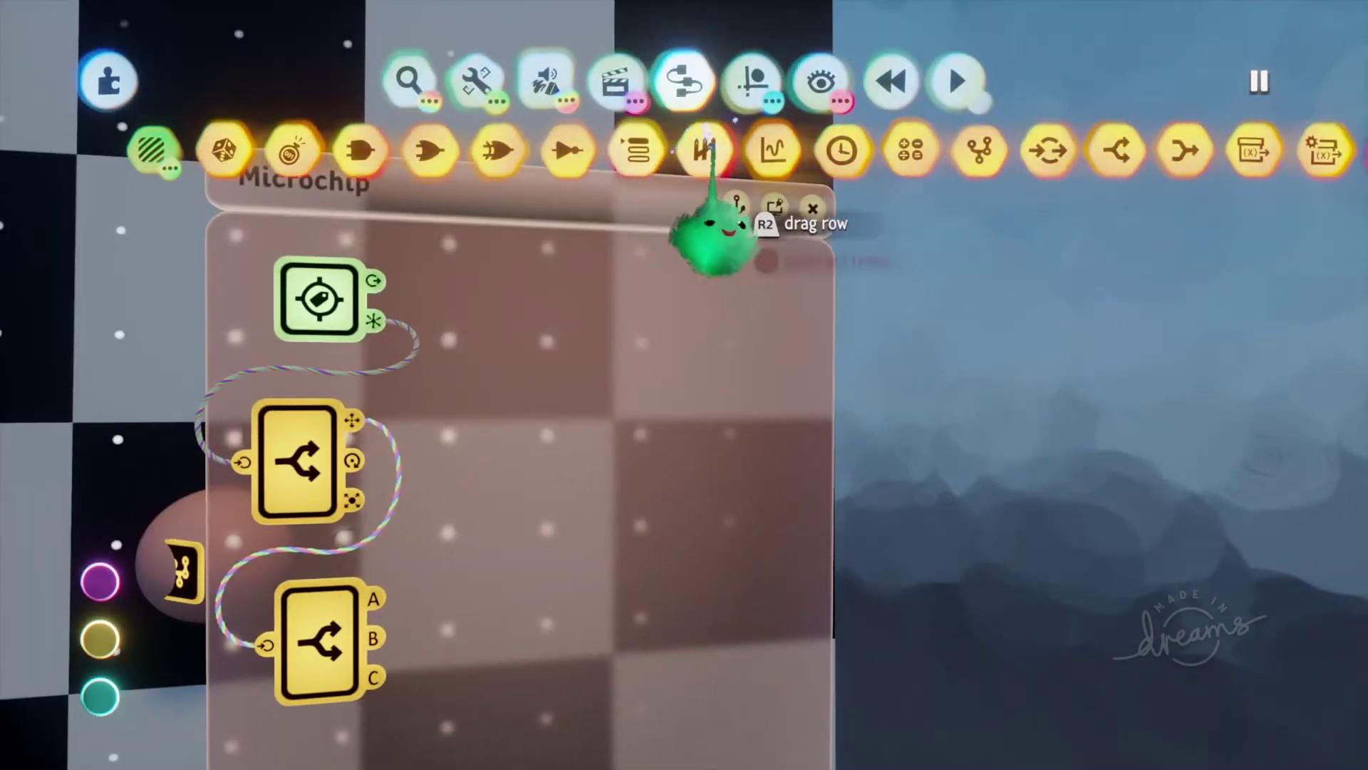
key(Escape)
Stamp one Follower gadget from the pink gadgets row onto the sphere's microchip
click(774, 151)
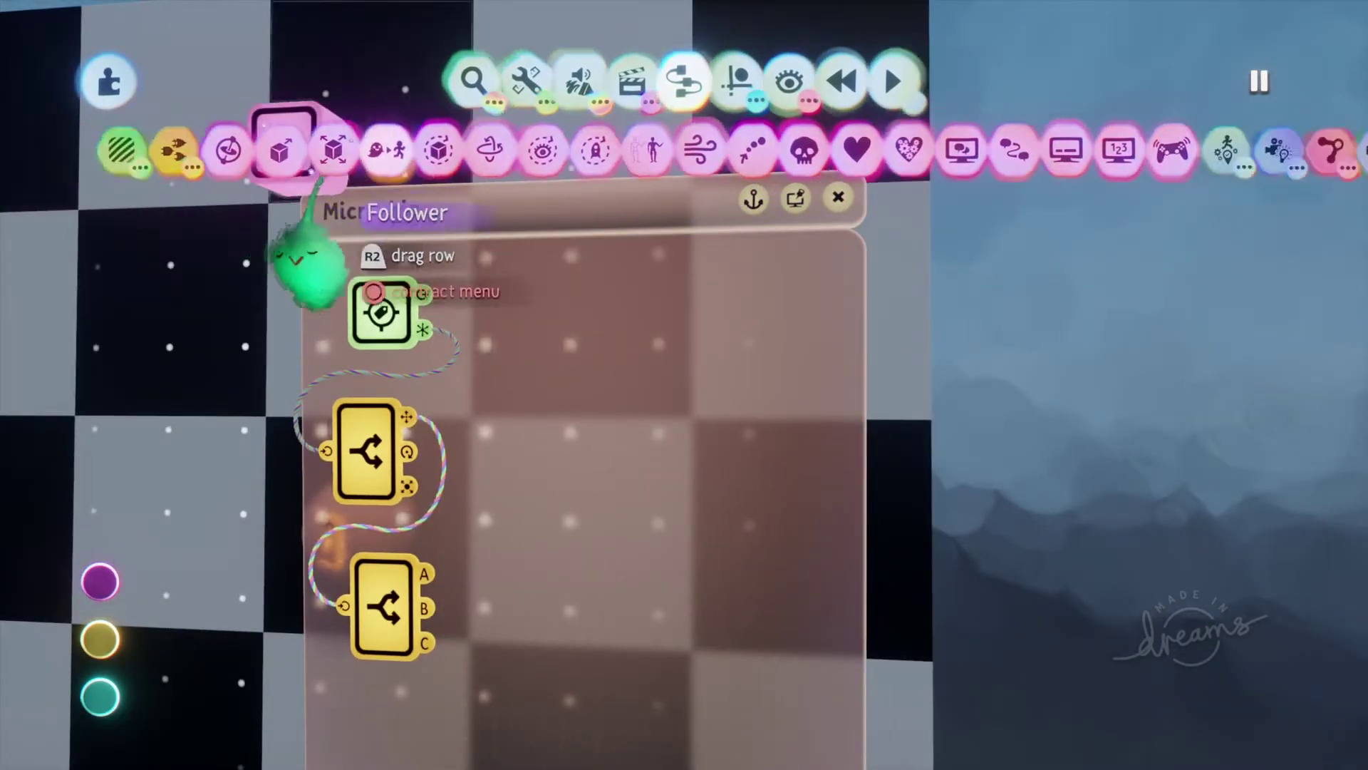
click(293, 151)
click(707, 395)
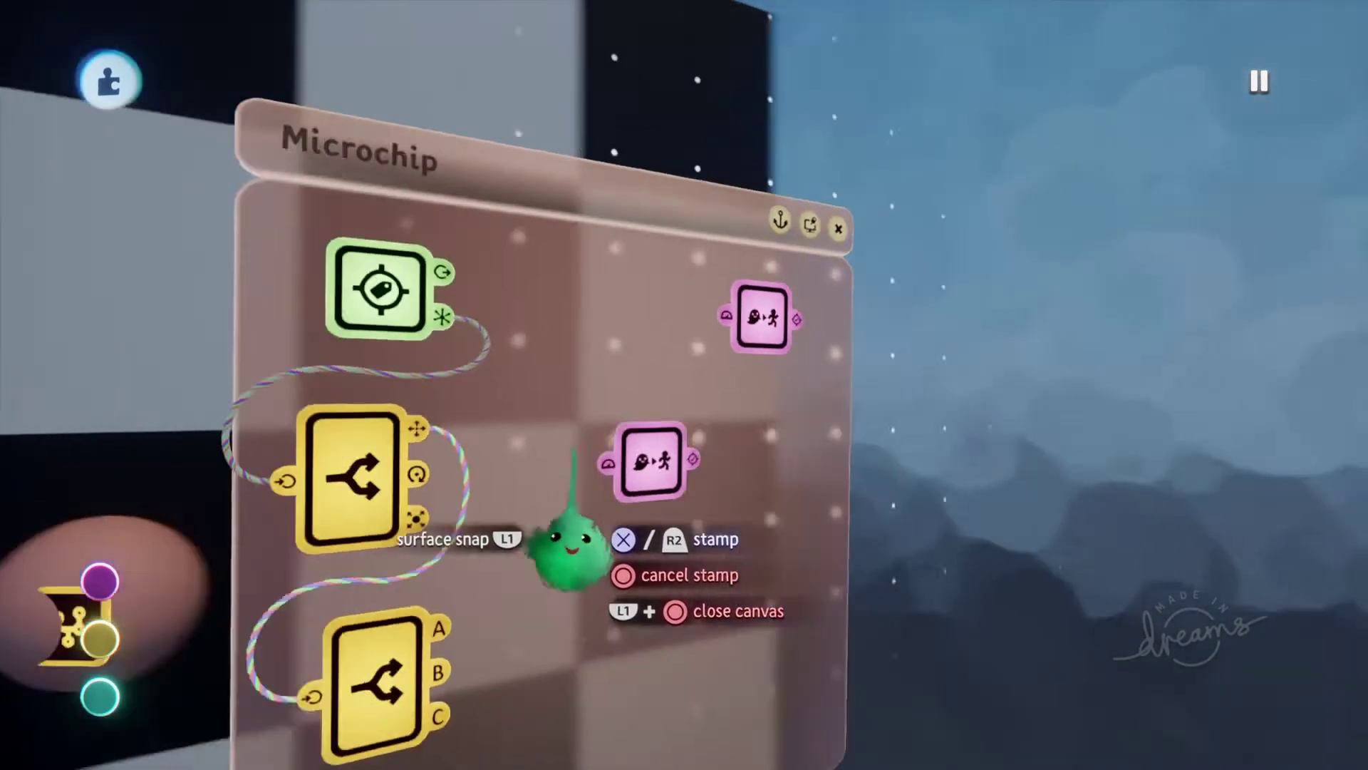
key(Escape)
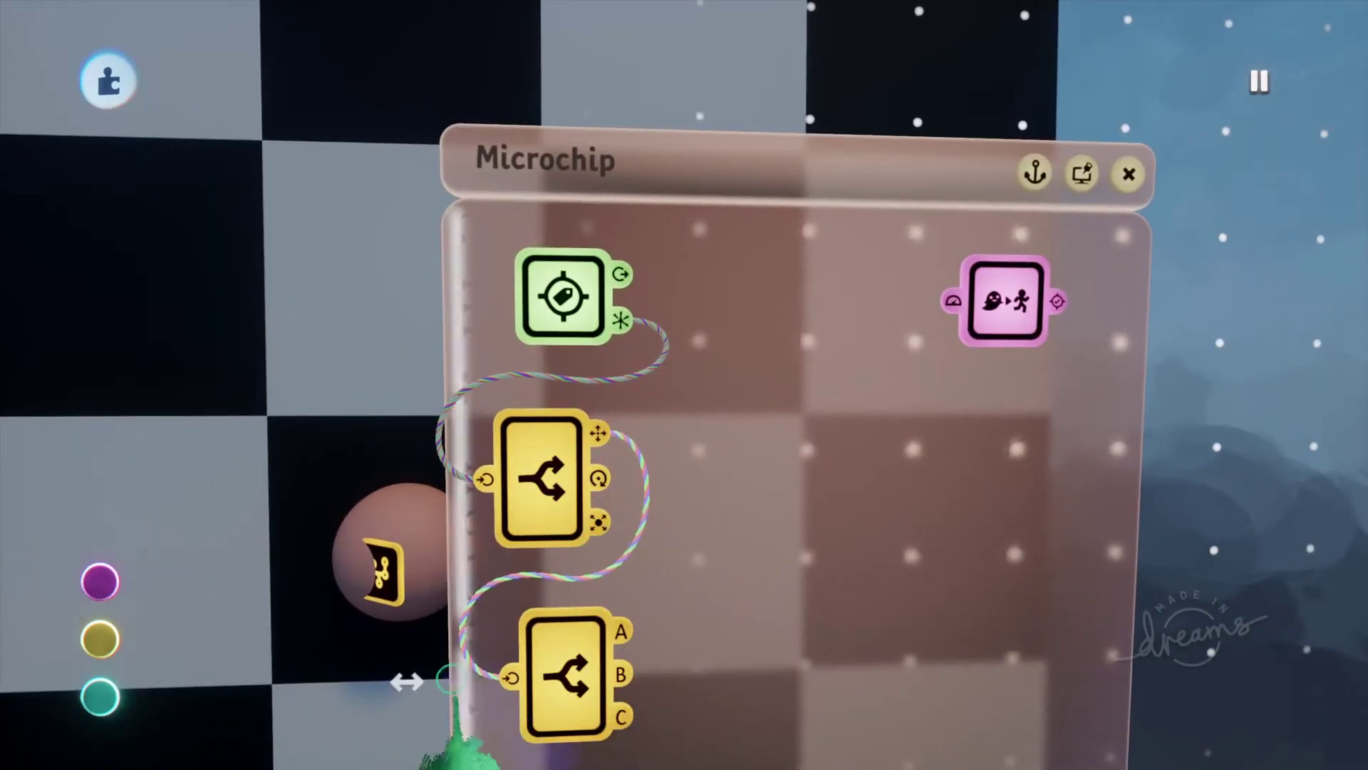
middle_drag(448, 681, 584, 445)
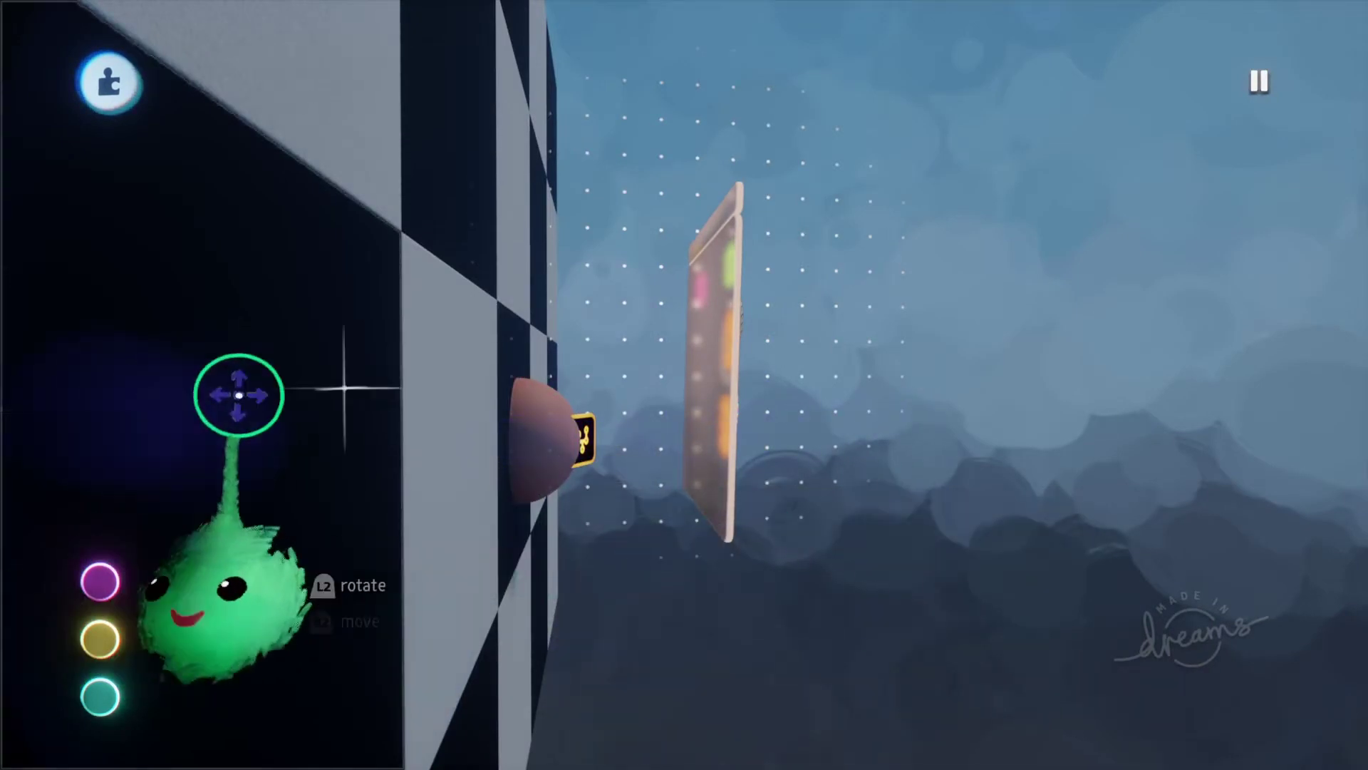
middle_drag(238, 391, 536, 476)
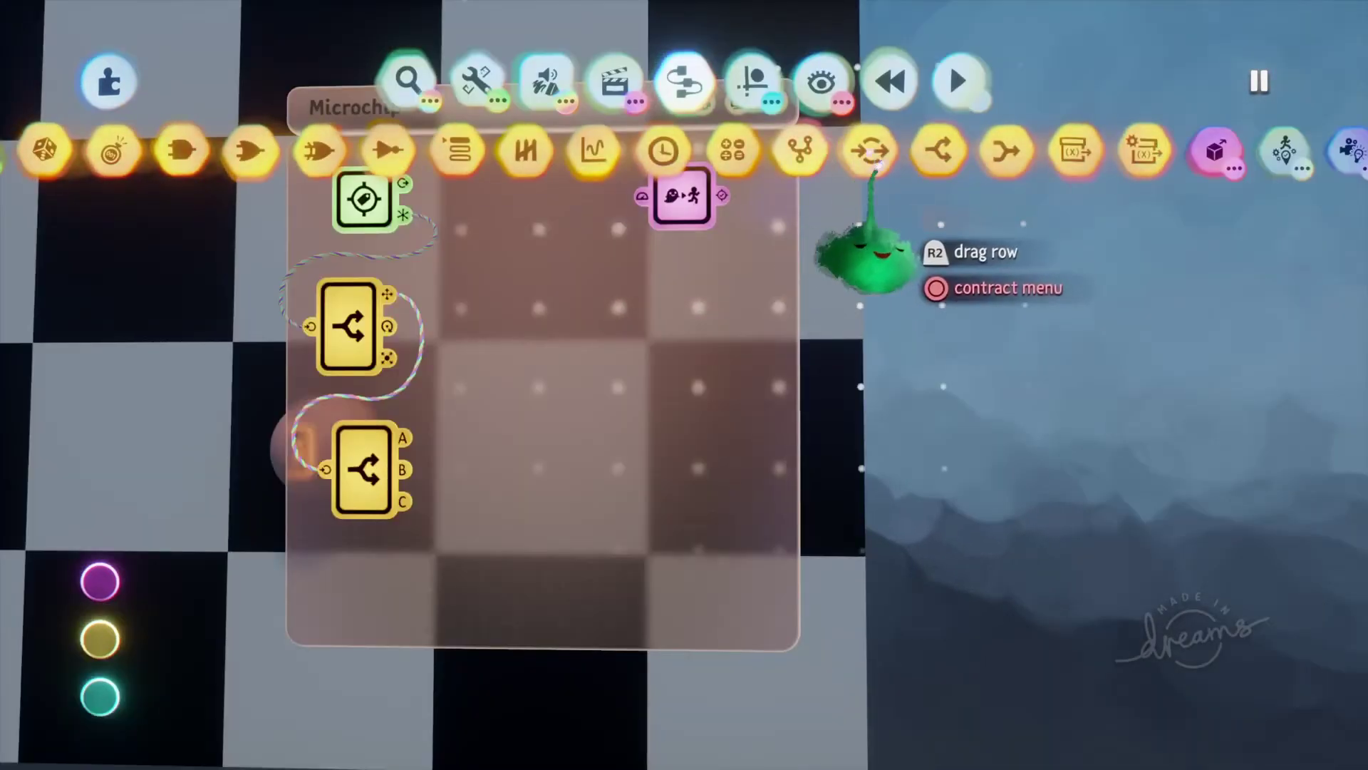
Place a three-input Combiner and wire the second splitter's A and B outputs to its A and B inputs
click(998, 153)
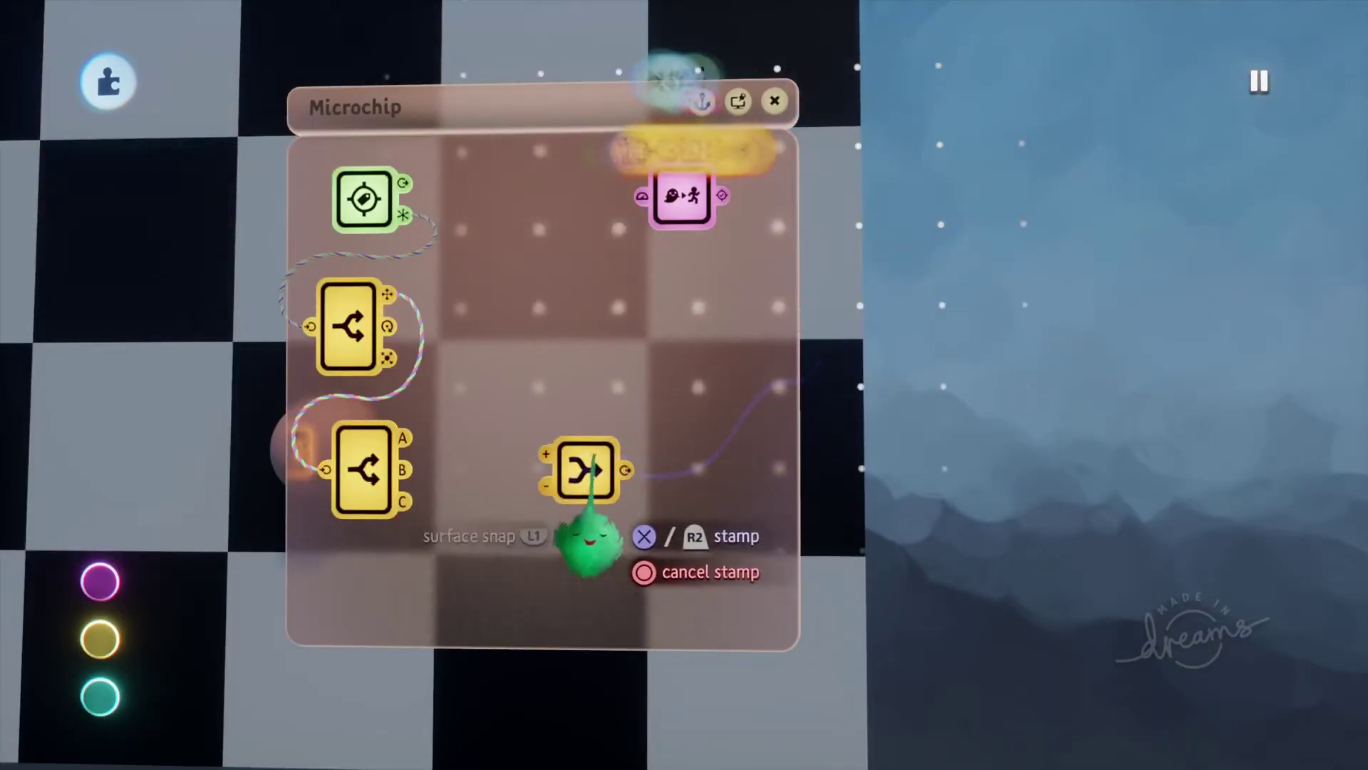
click(591, 453)
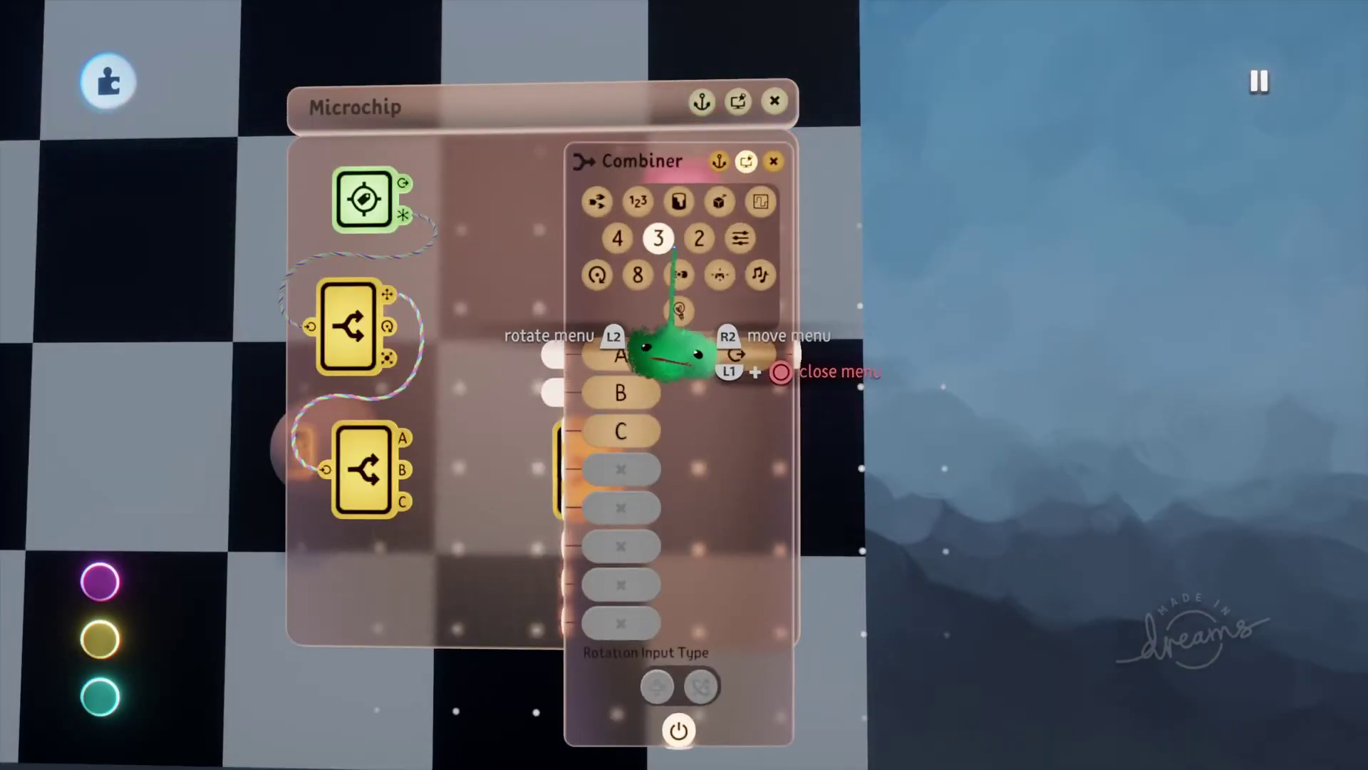
key(Escape)
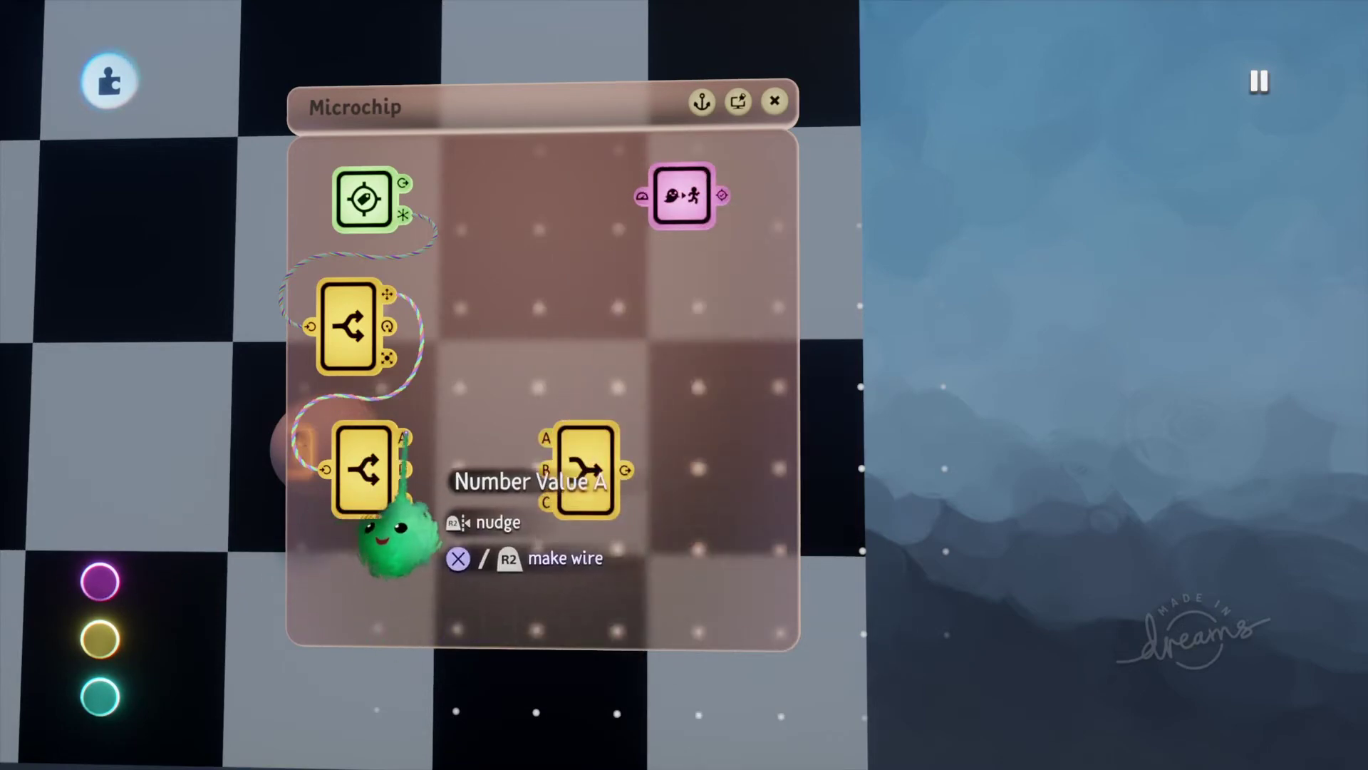
middle_drag(545, 442, 399, 458)
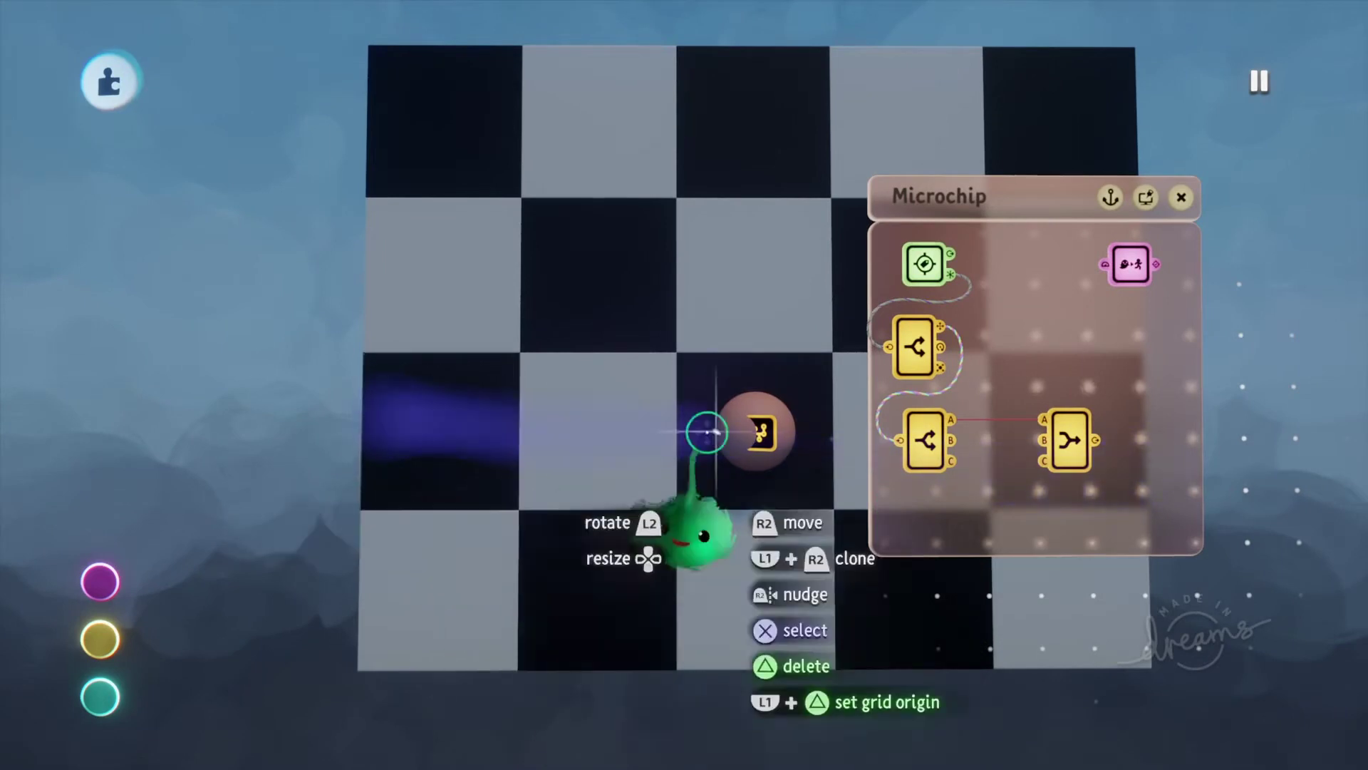
middle_drag(702, 427, 857, 445)
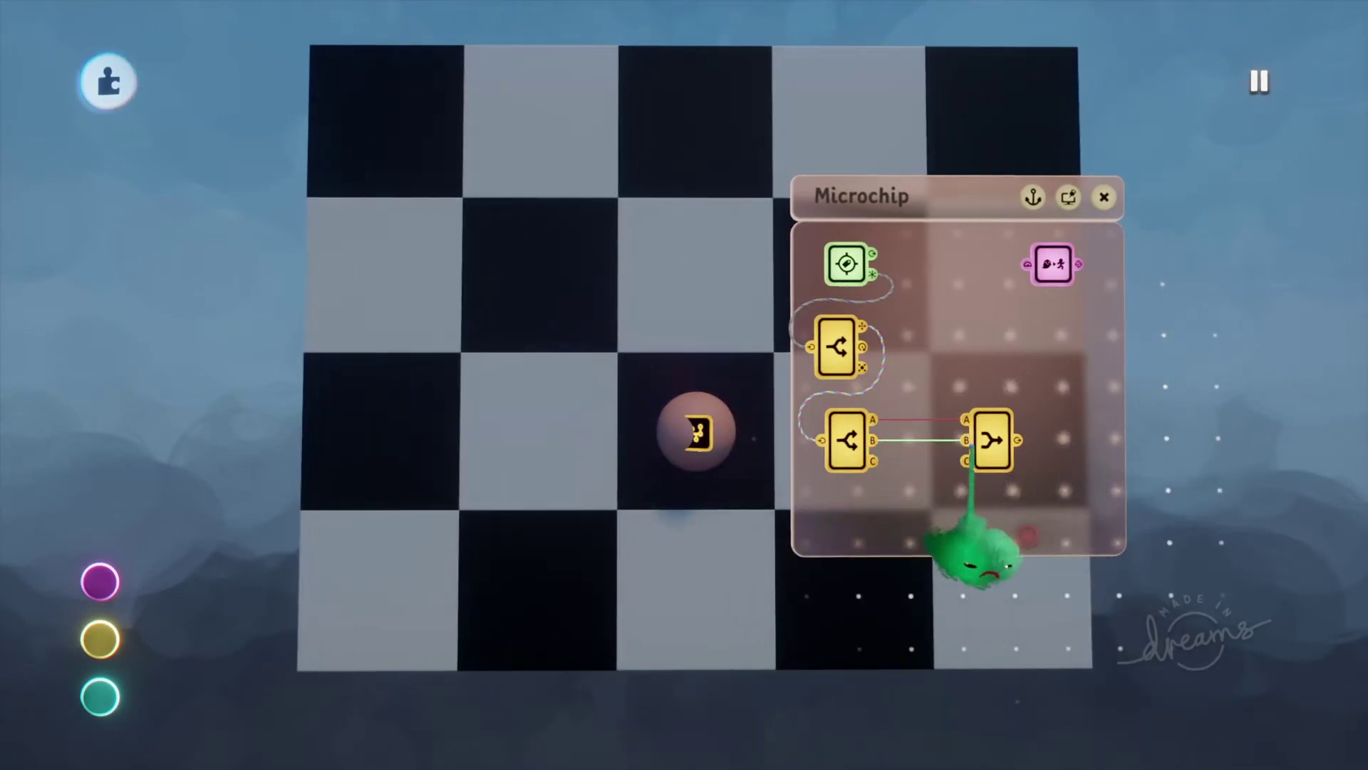
middle_drag(717, 427, 912, 509)
middle_drag(647, 549, 774, 561)
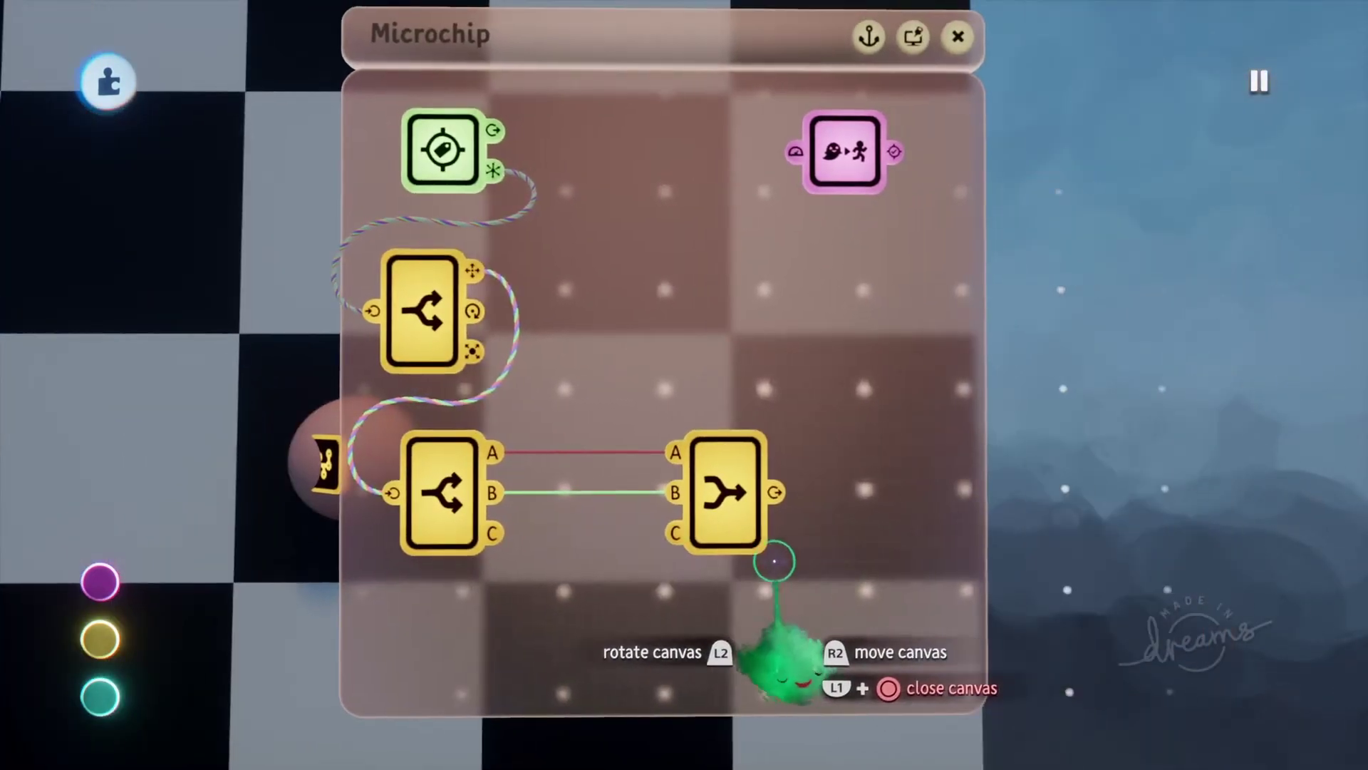
Wire the Follower's Target Position, check Follow Mode at 5.0 m/s, and close the microchip
click(835, 160)
middle_drag(834, 213, 687, 387)
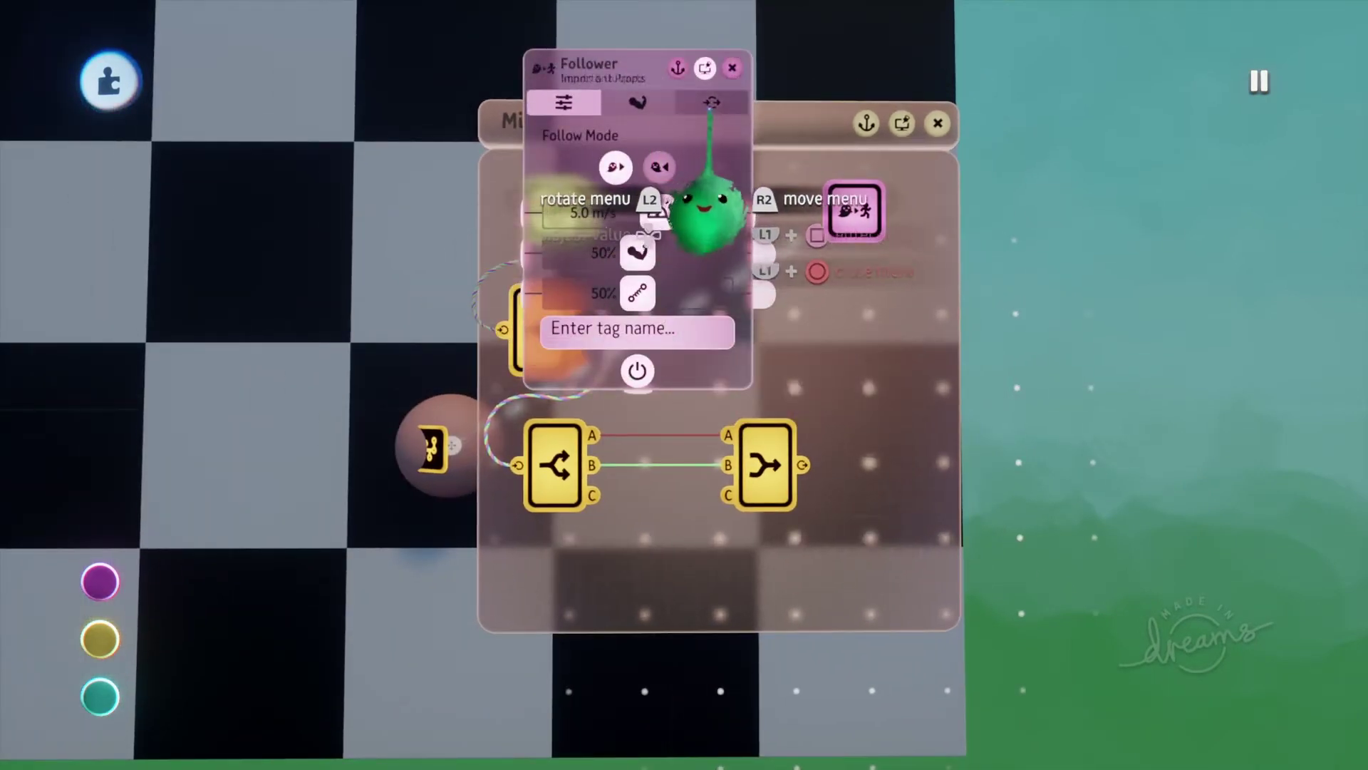
click(712, 102)
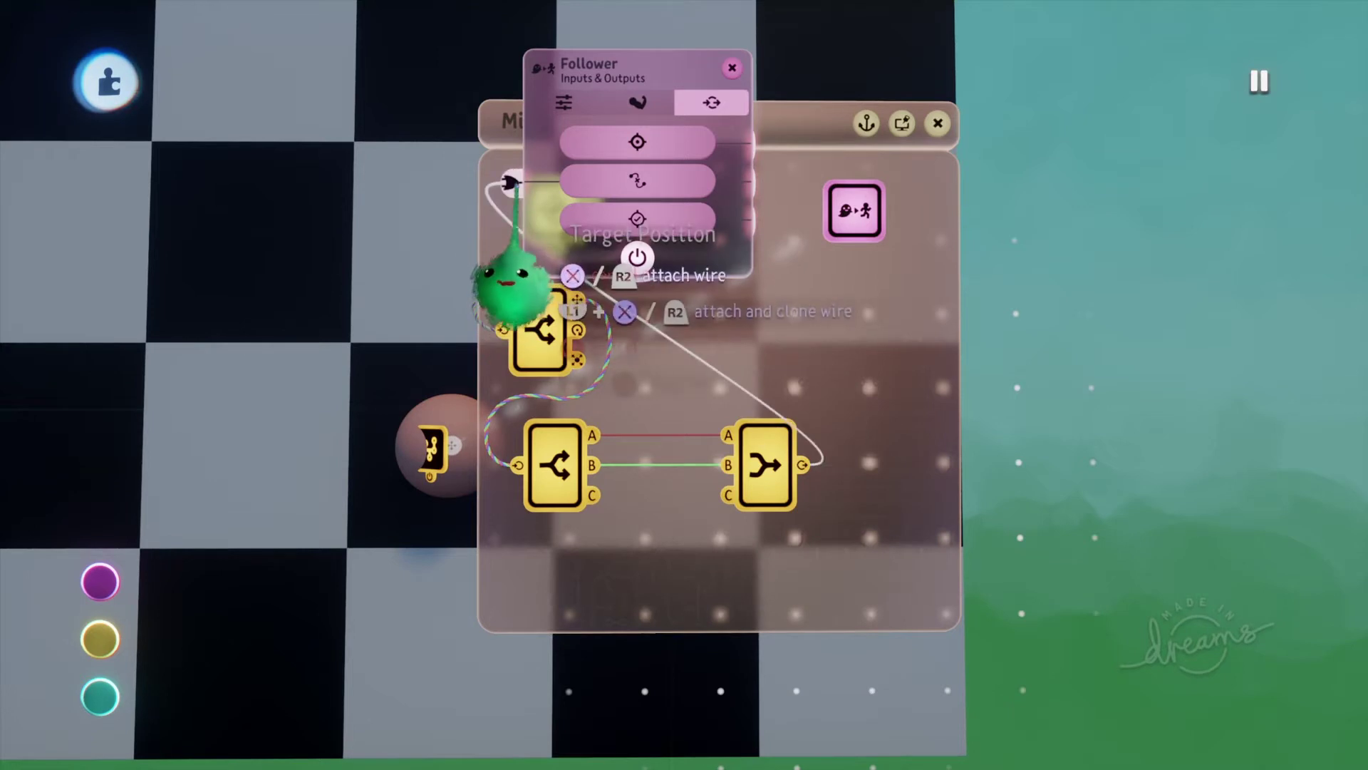
drag(629, 281, 639, 267)
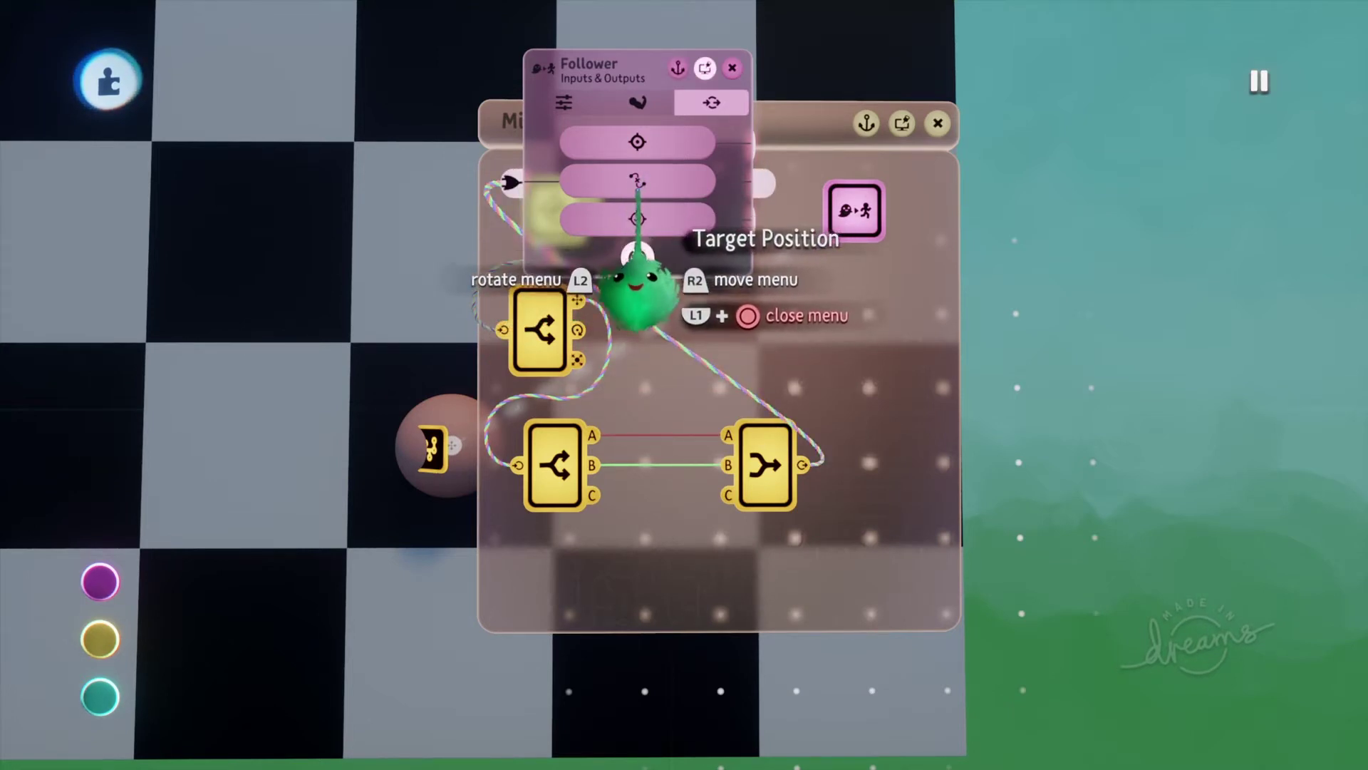
click(564, 103)
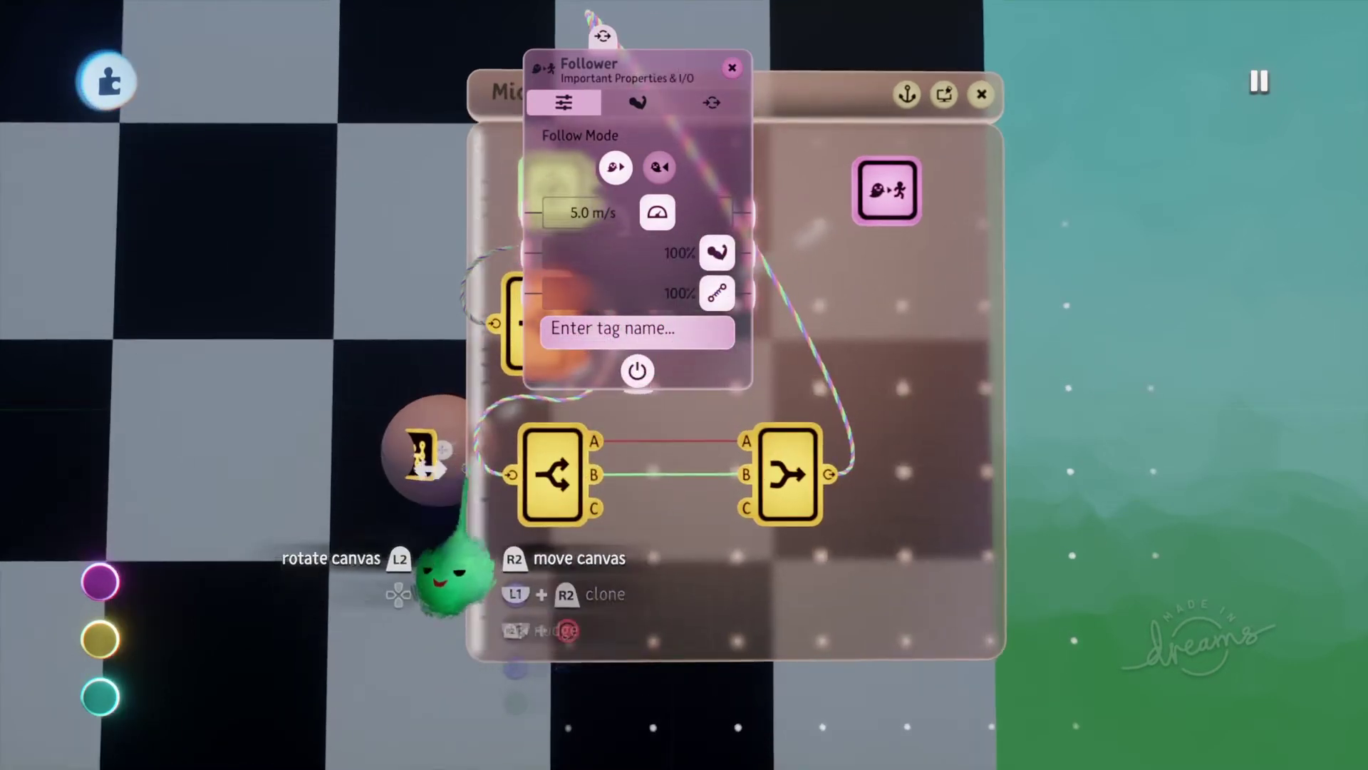
key(Escape)
Open the pink sphere's Physical Properties tab twice to review it, then start Play
click(425, 492)
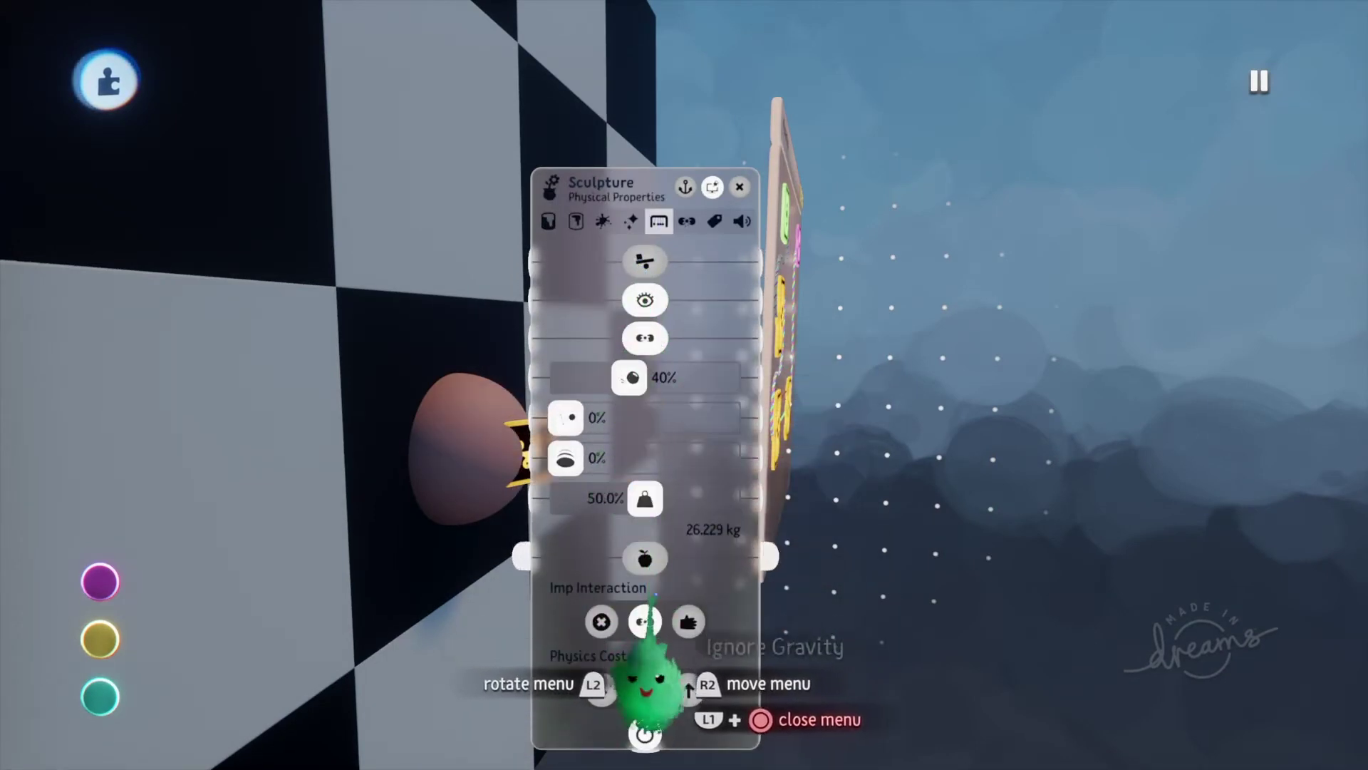
key(Escape)
click(562, 498)
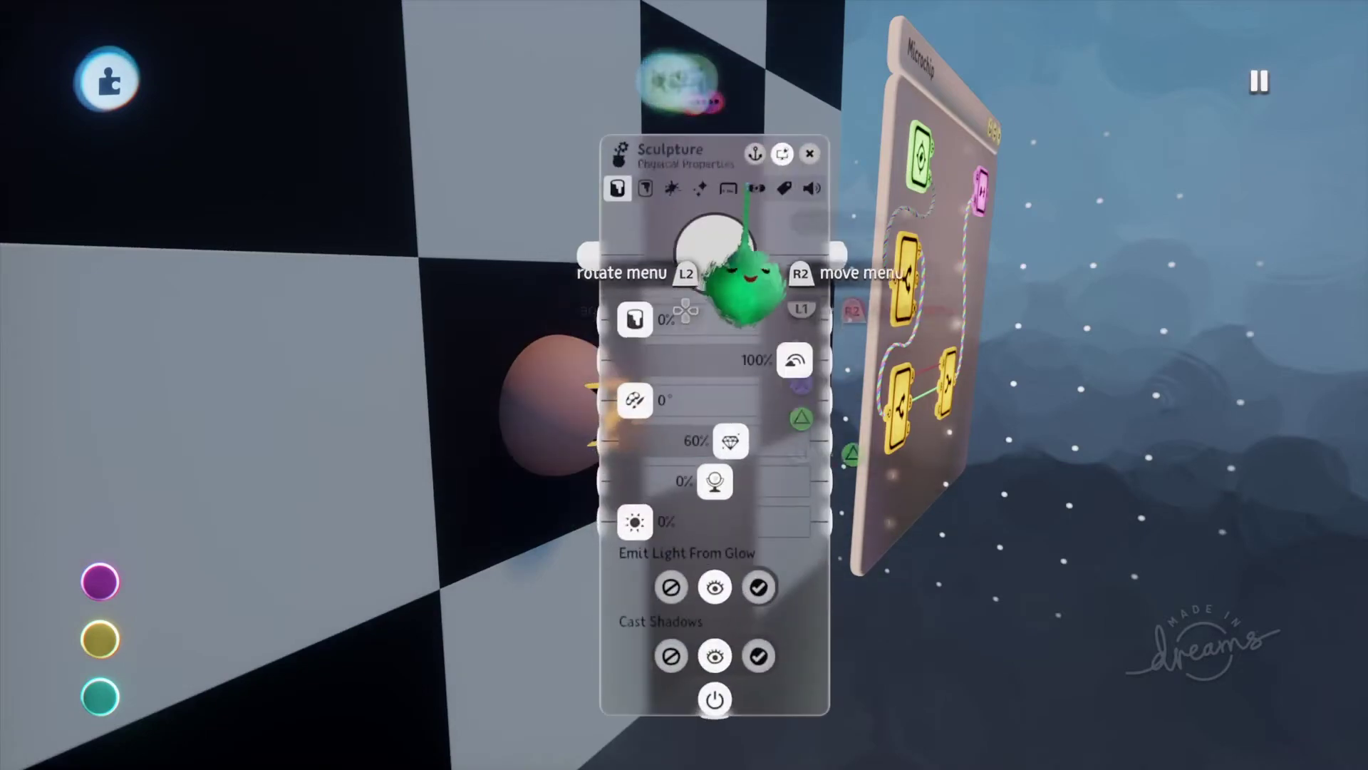
key(Escape)
key(Escape)
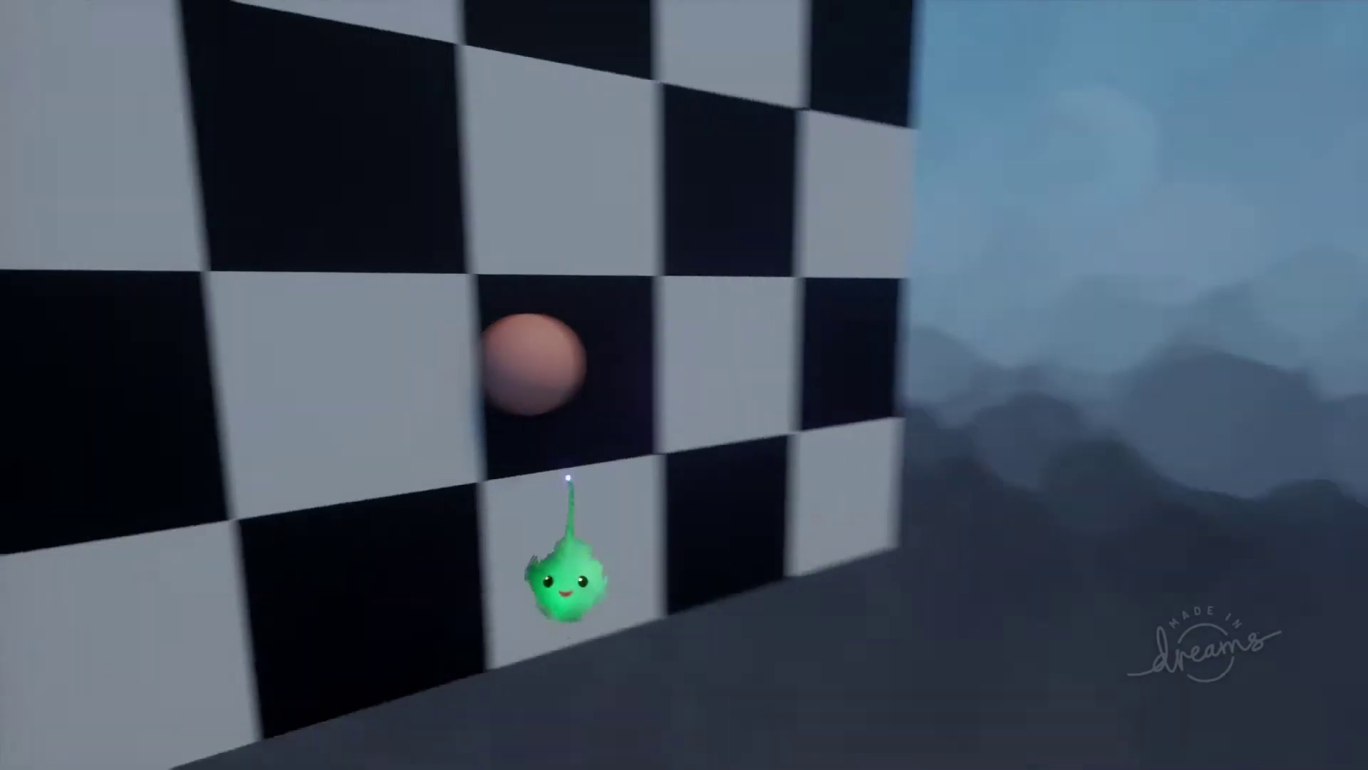
Grab and swing the sphere, then switch to Edit to review its physical settings
middle_drag(566, 585, 574, 488)
drag(666, 545, 926, 235)
key(Escape)
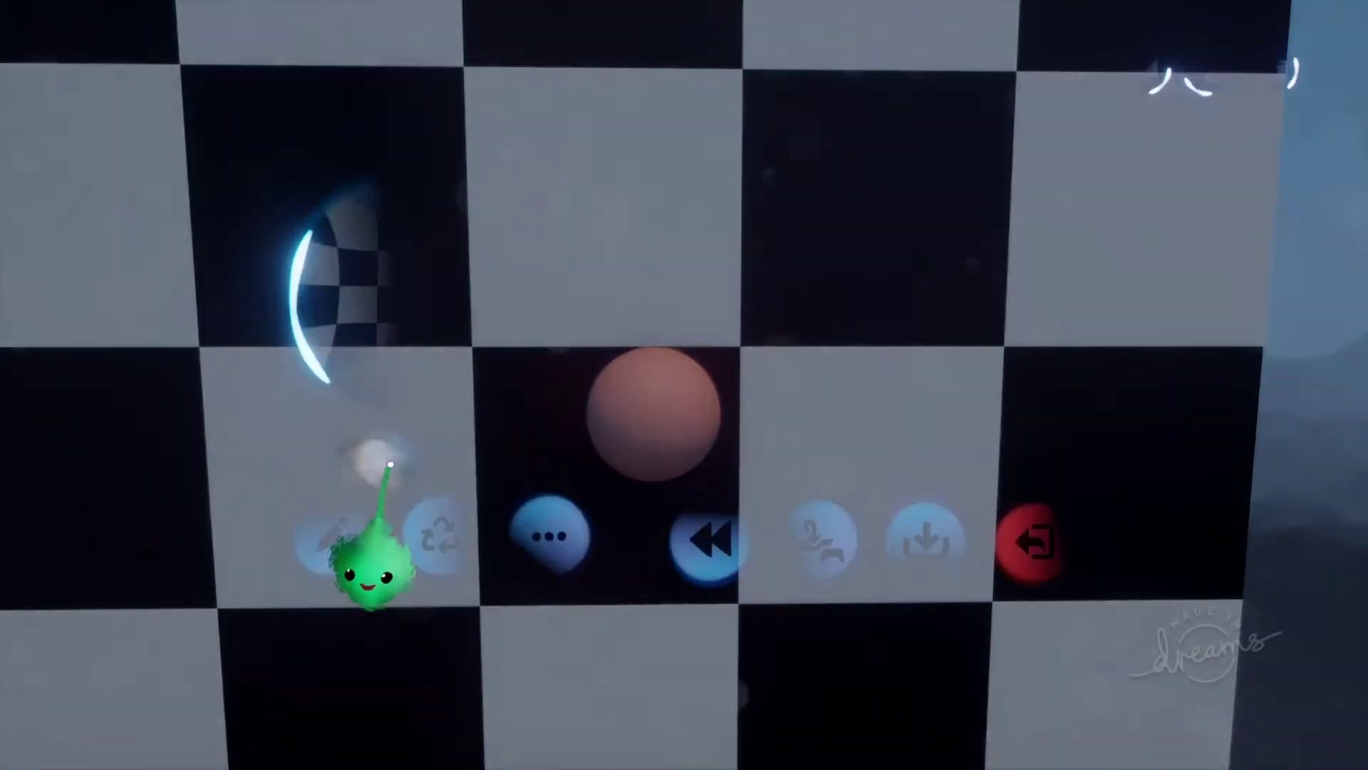
click(336, 534)
click(643, 531)
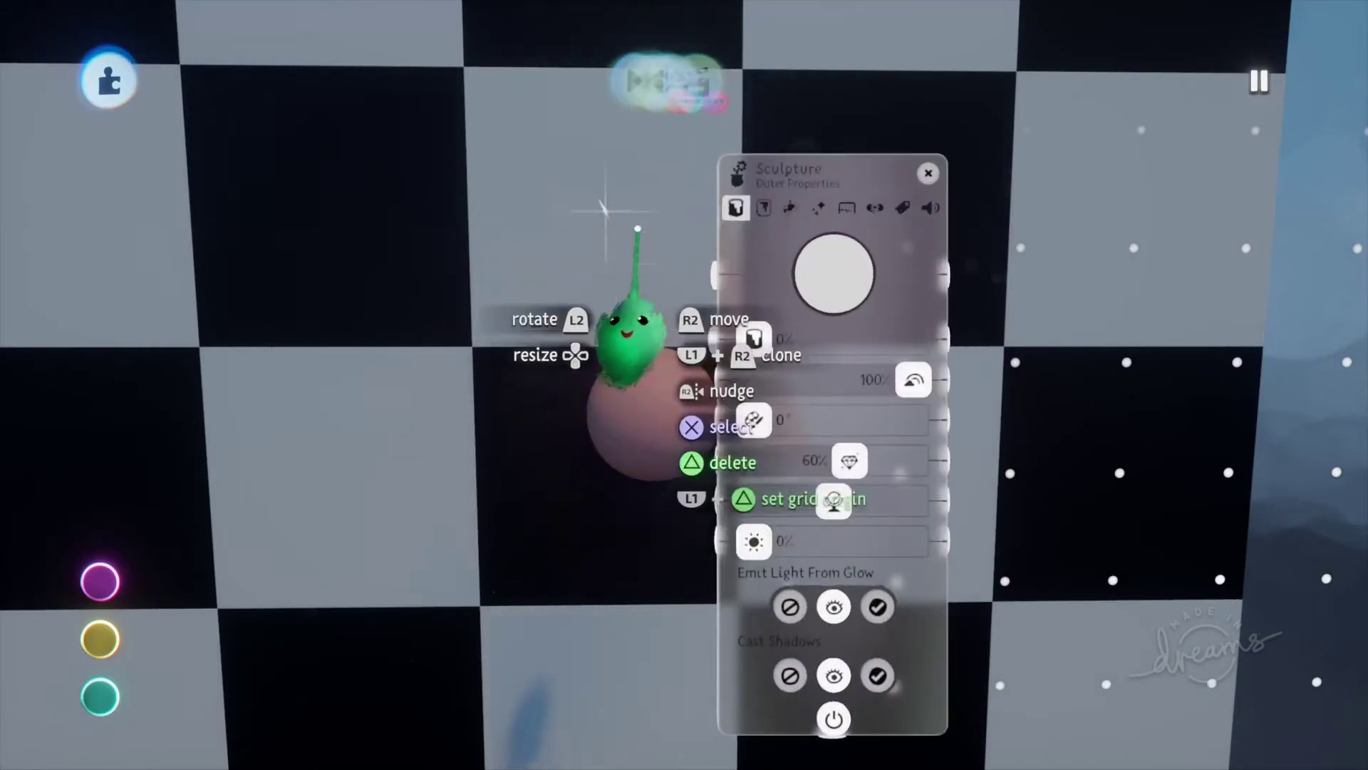
click(847, 207)
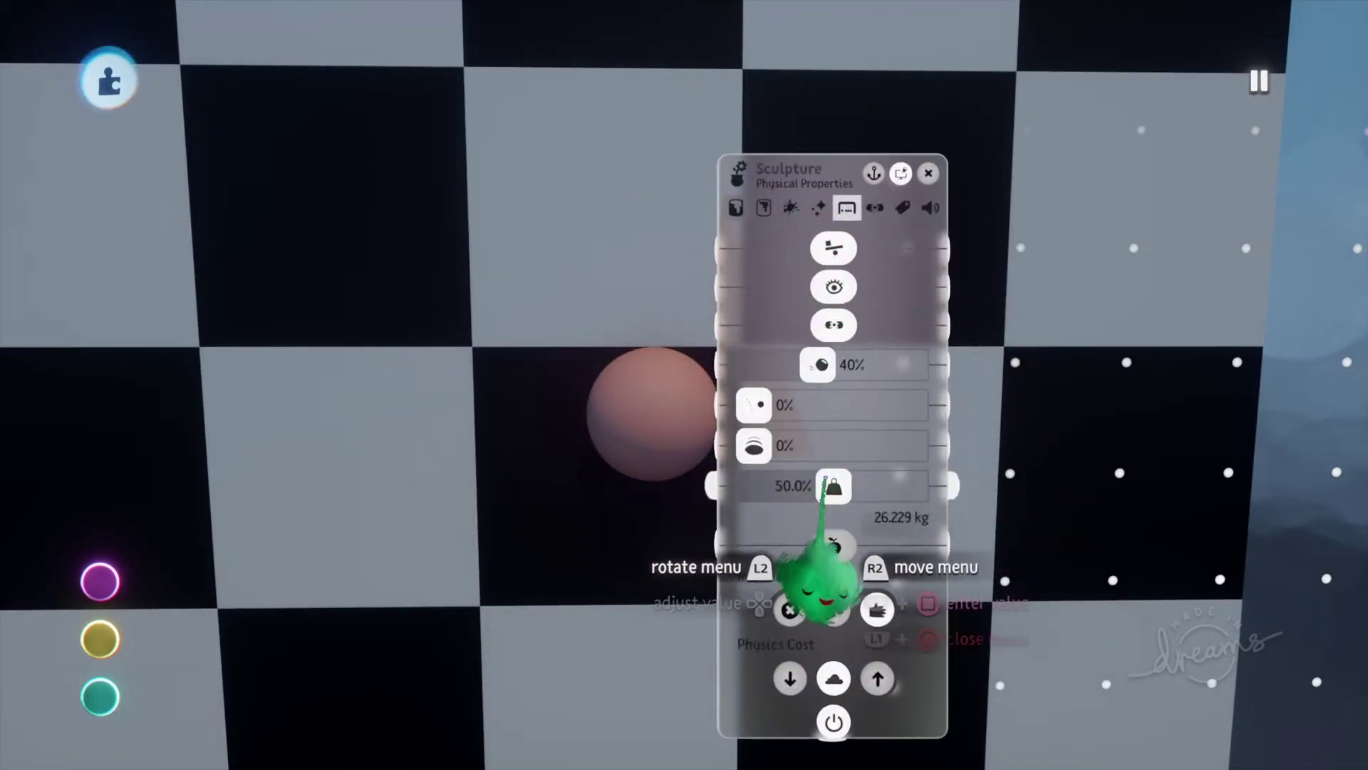
key(Escape)
key(Escape)
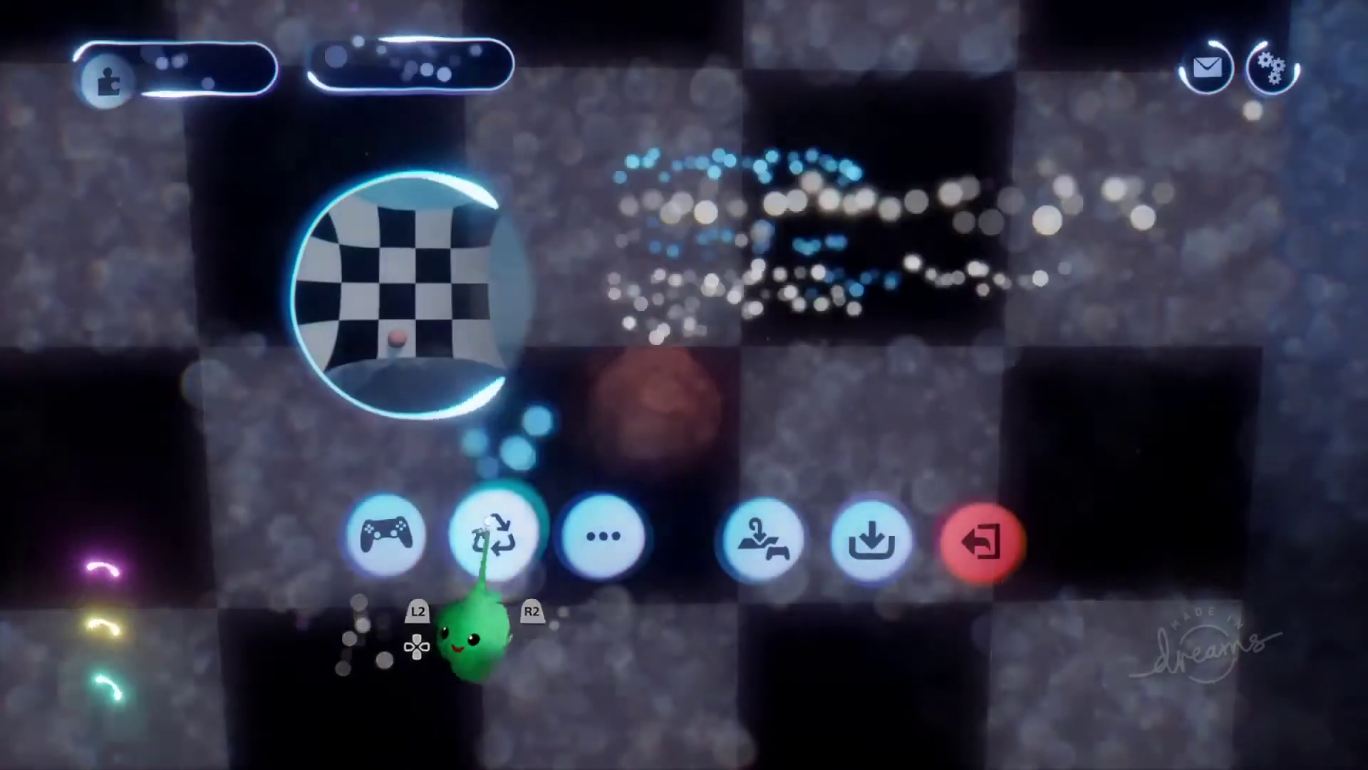
Play again, drag the sphere across the board and against the checkered wall, then pause
click(384, 535)
drag(686, 442, 433, 223)
middle_drag(464, 550, 796, 250)
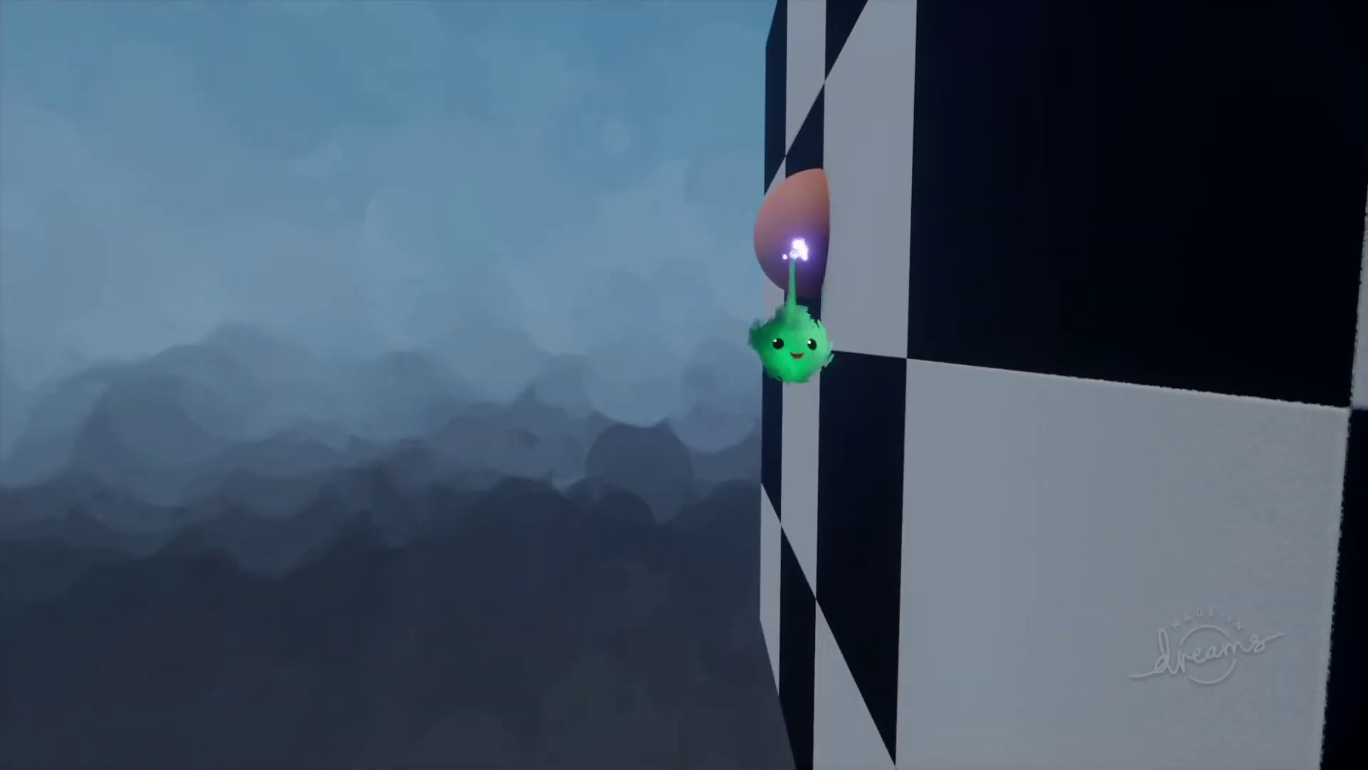
drag(302, 360, 684, 371)
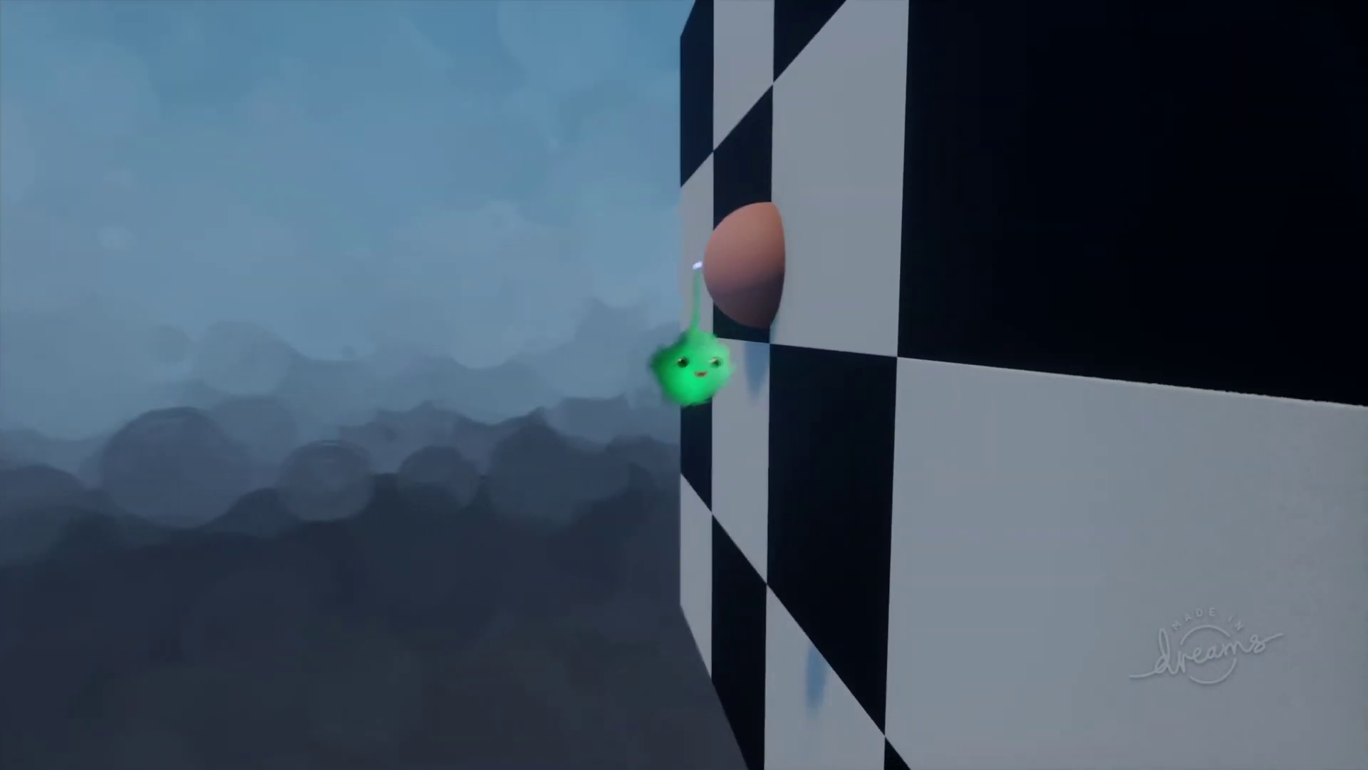
mouse_move(420, 368)
mouse_down()
mouse_move(335, 448)
mouse_move(520, 412)
mouse_move(438, 351)
mouse_up()
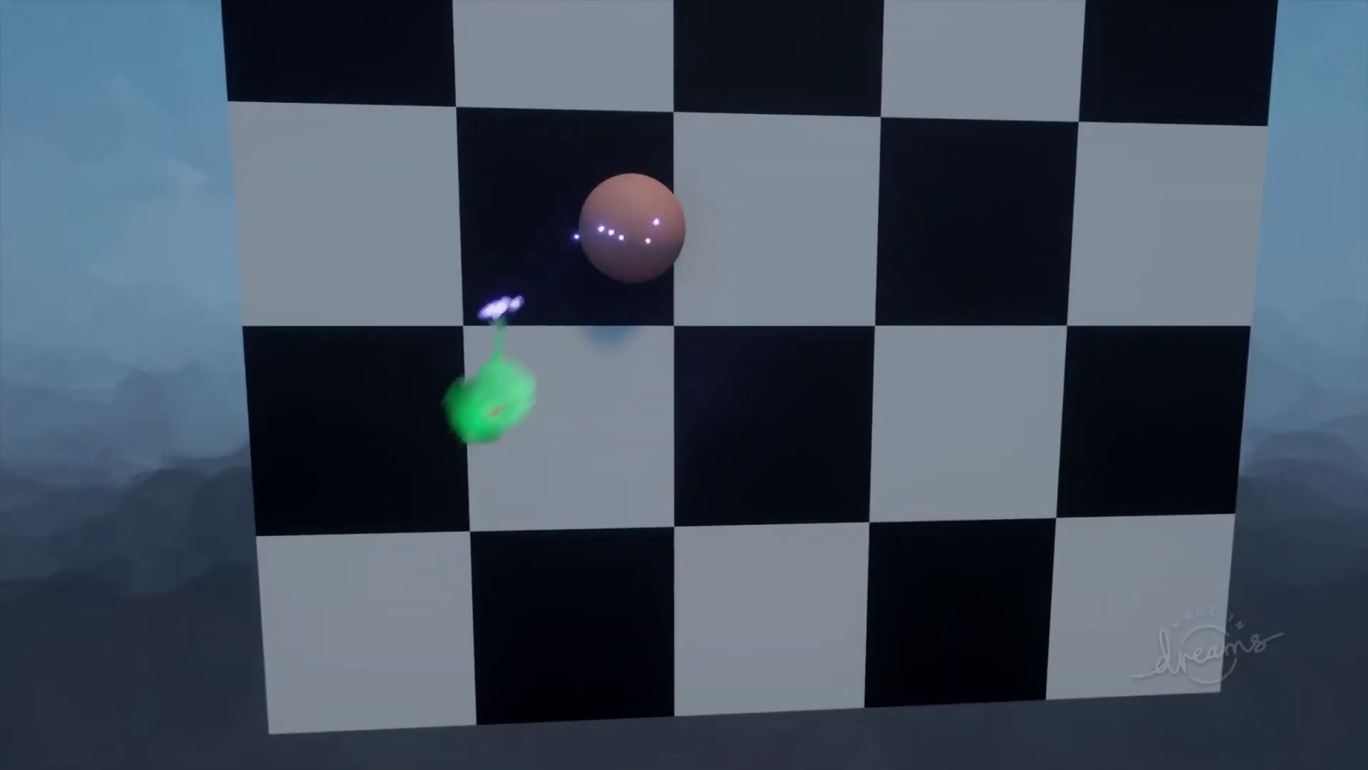
key(Escape)
Return to Edit, open the sphere's microchip, and shift the Combiner gadget further right
click(332, 540)
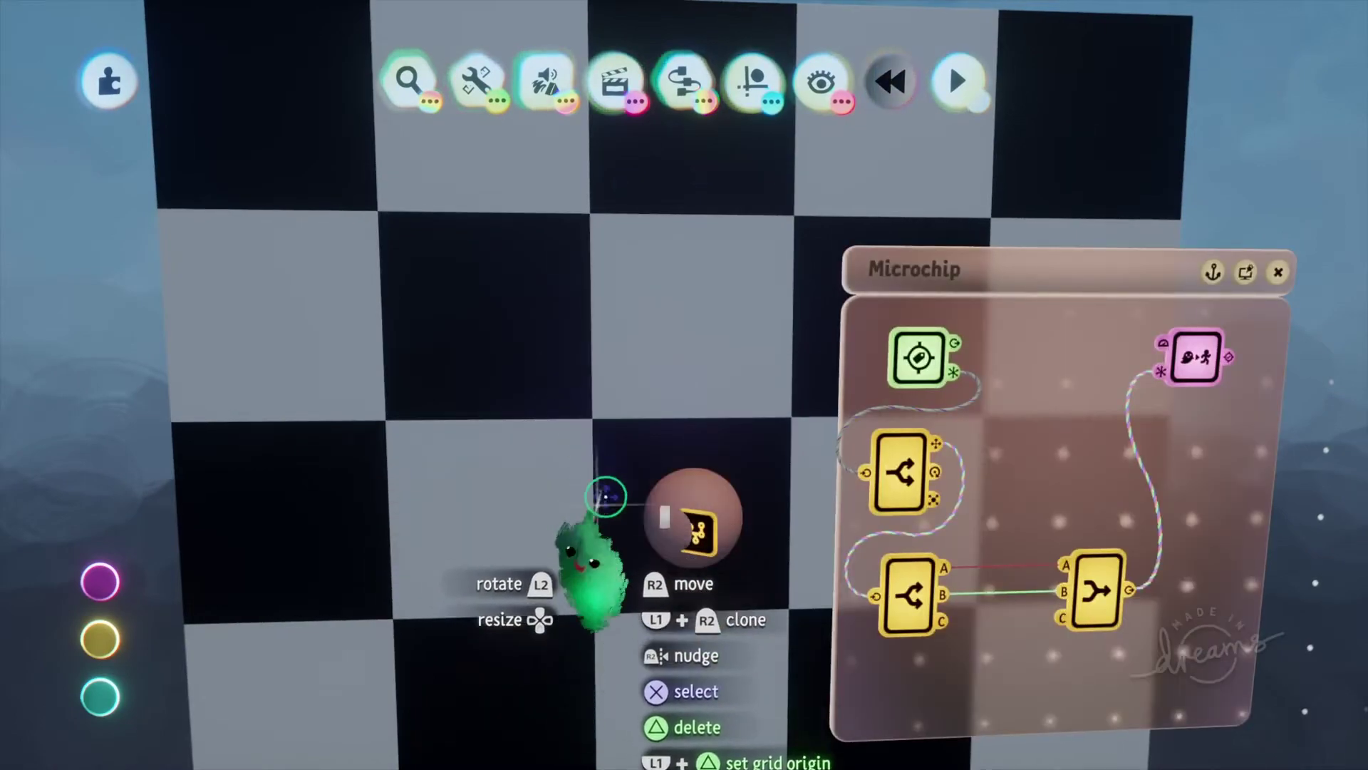
click(606, 495)
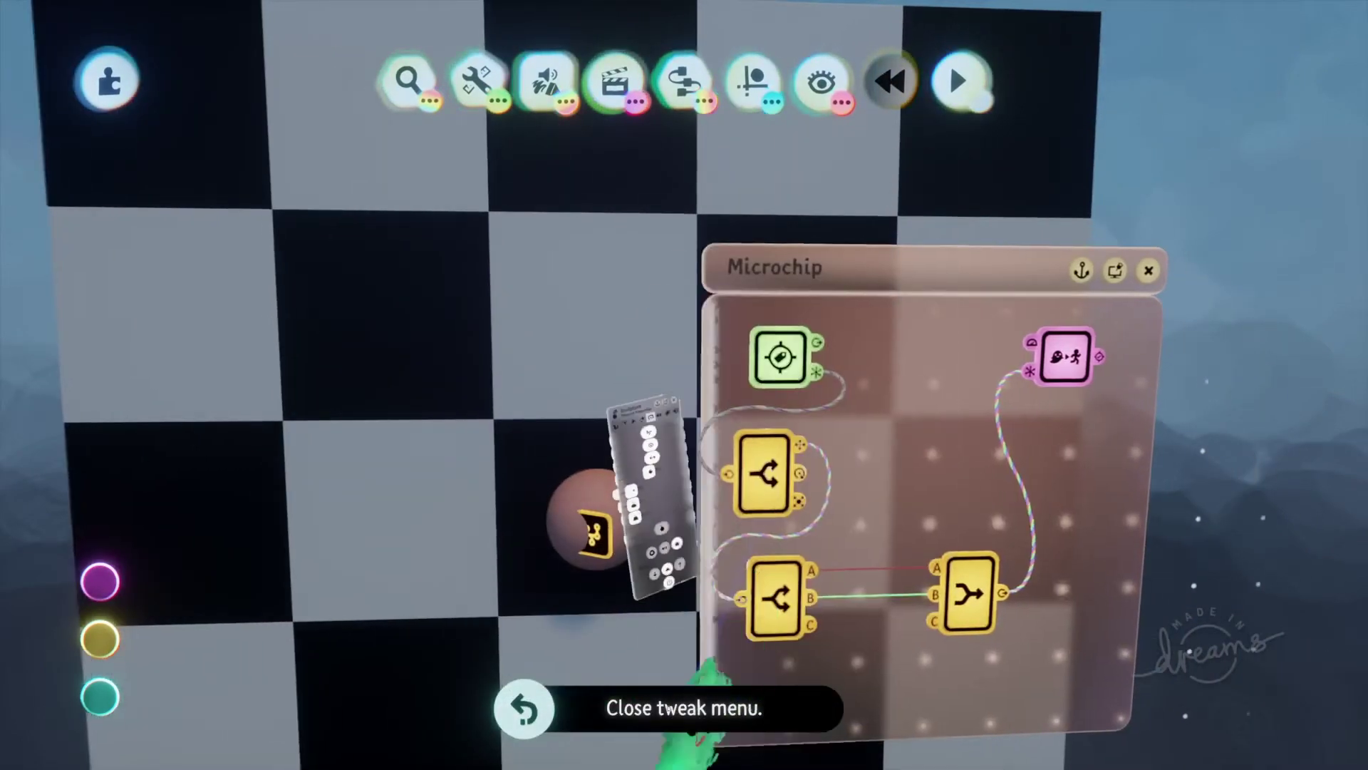
scroll(713, 399, up, 5)
key(Escape)
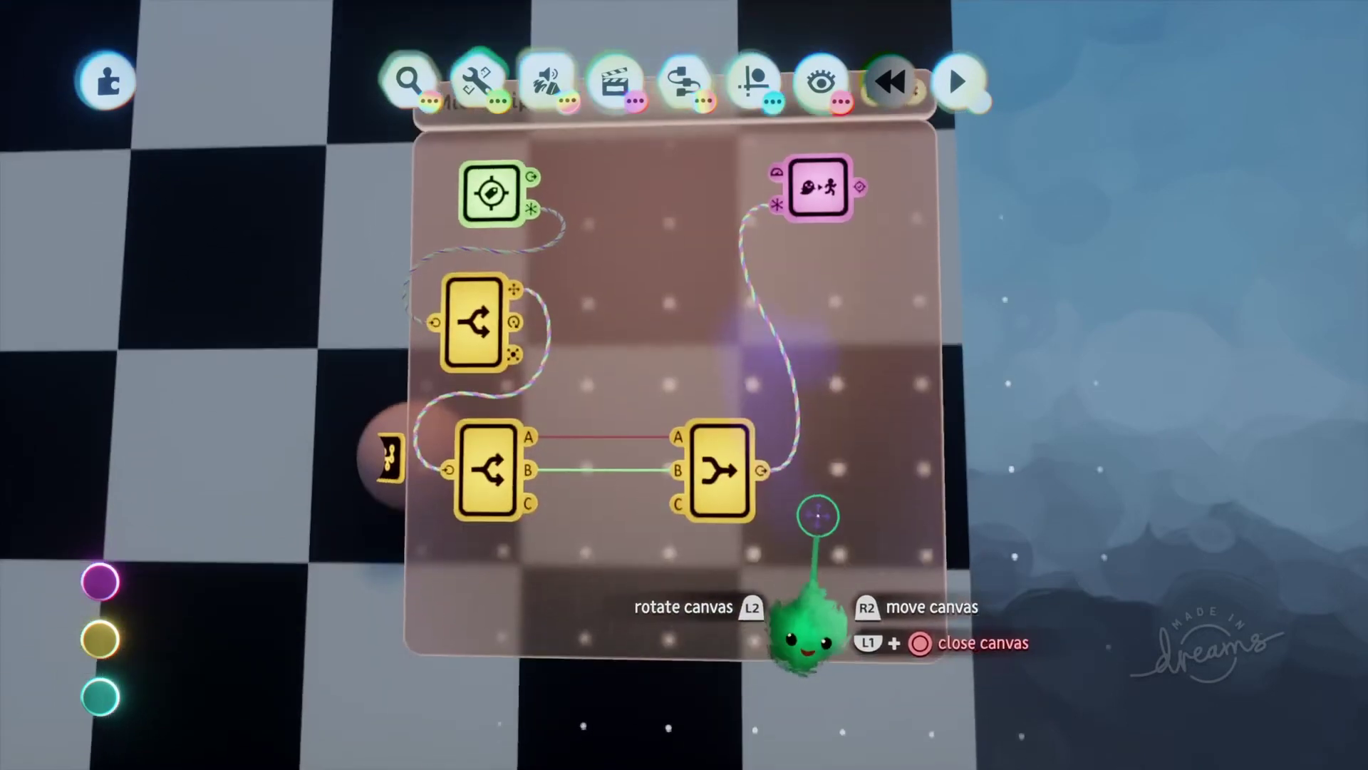
drag(719, 463, 890, 466)
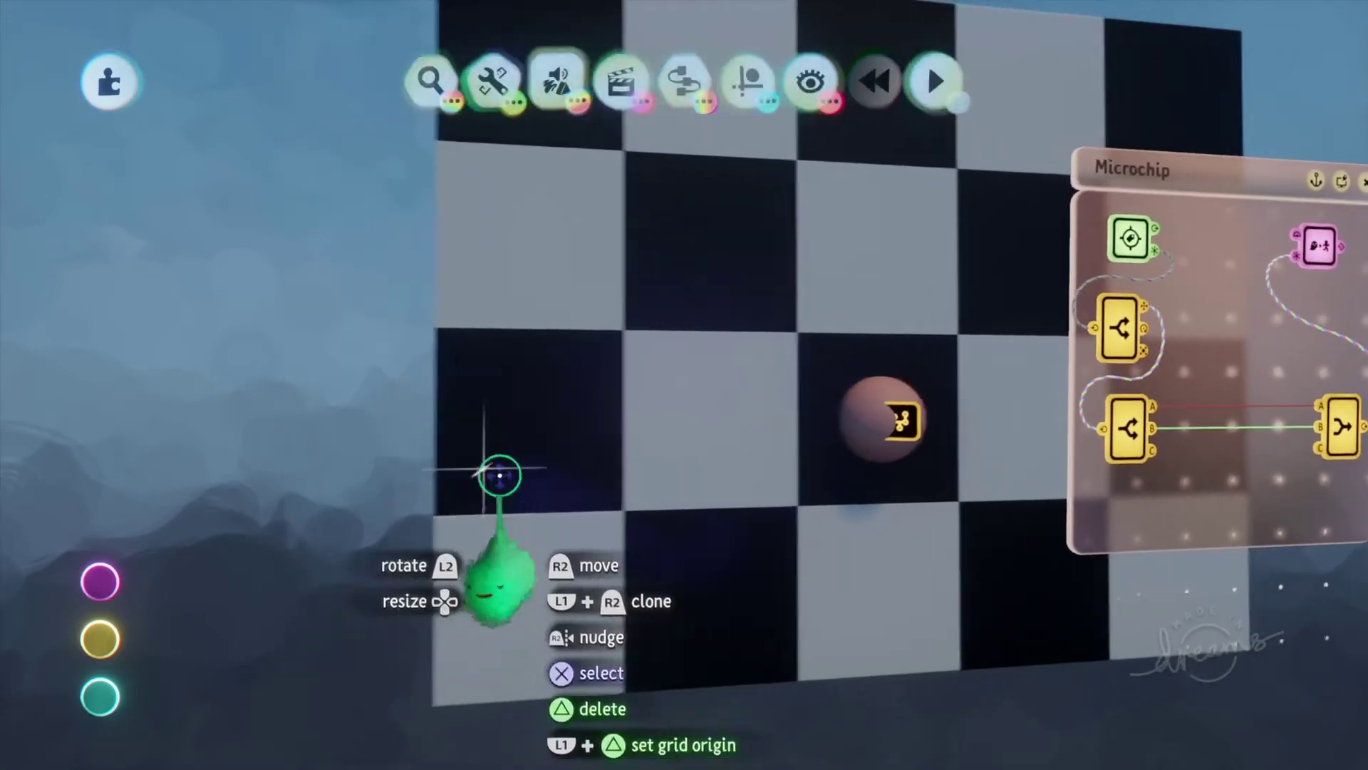
click(1160, 321)
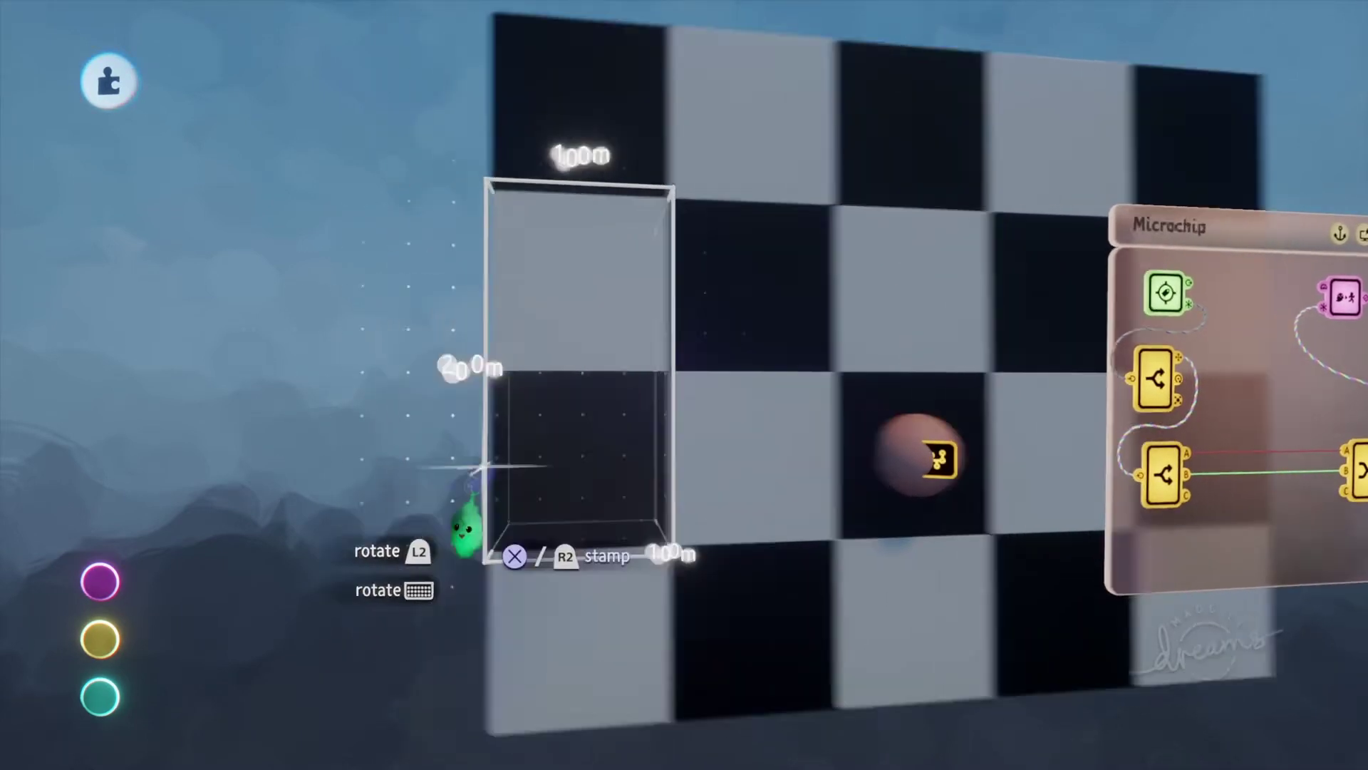
Confirm with a ruler that a board square measures 1.00 m, then reopen the sphere's microchip
click(489, 517)
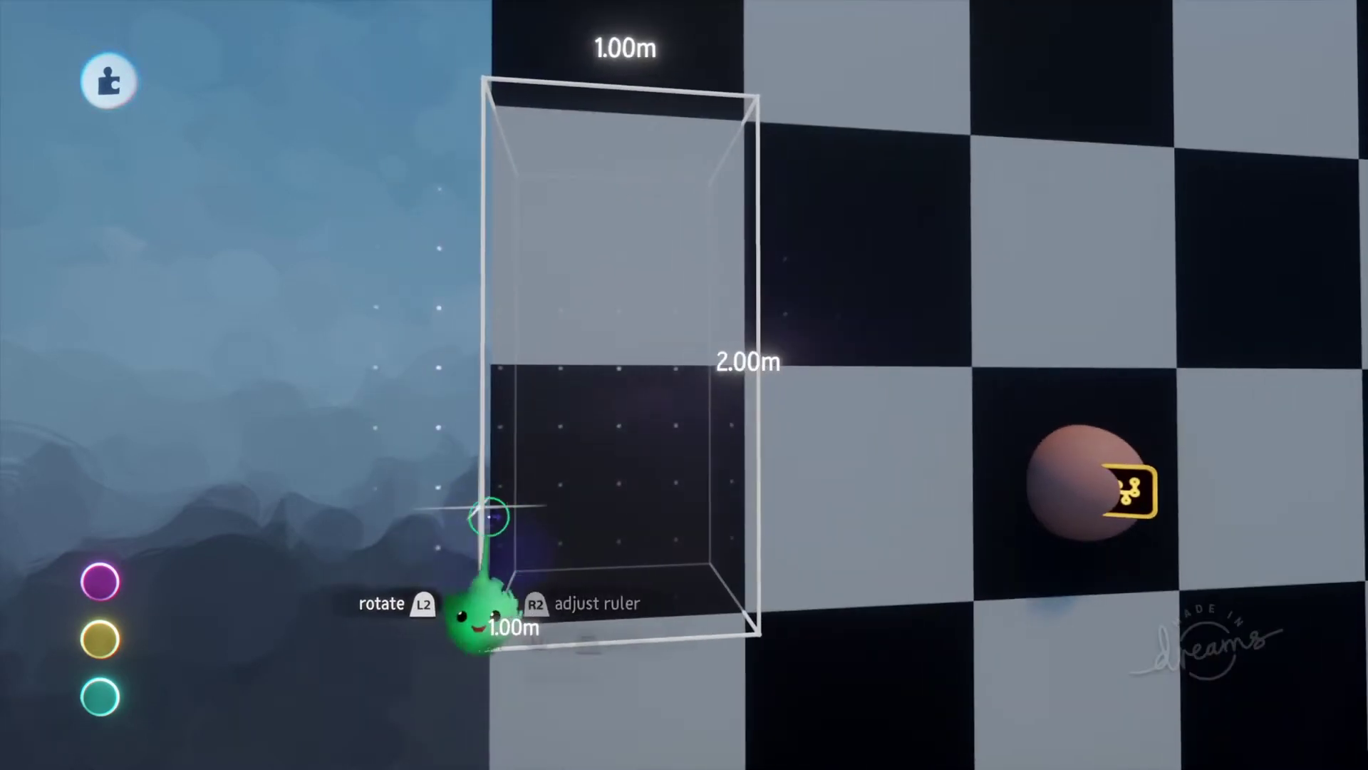
key(Escape)
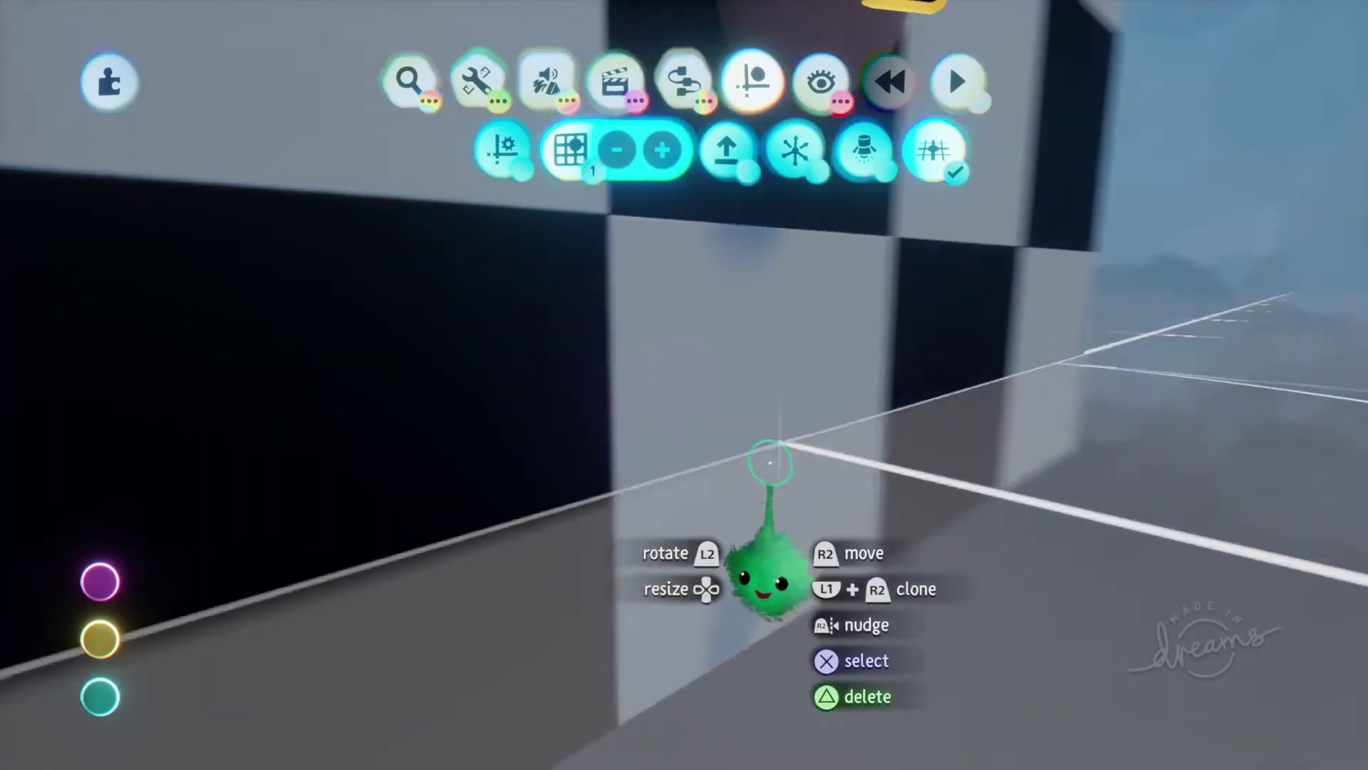
middle_drag(770, 463, 712, 549)
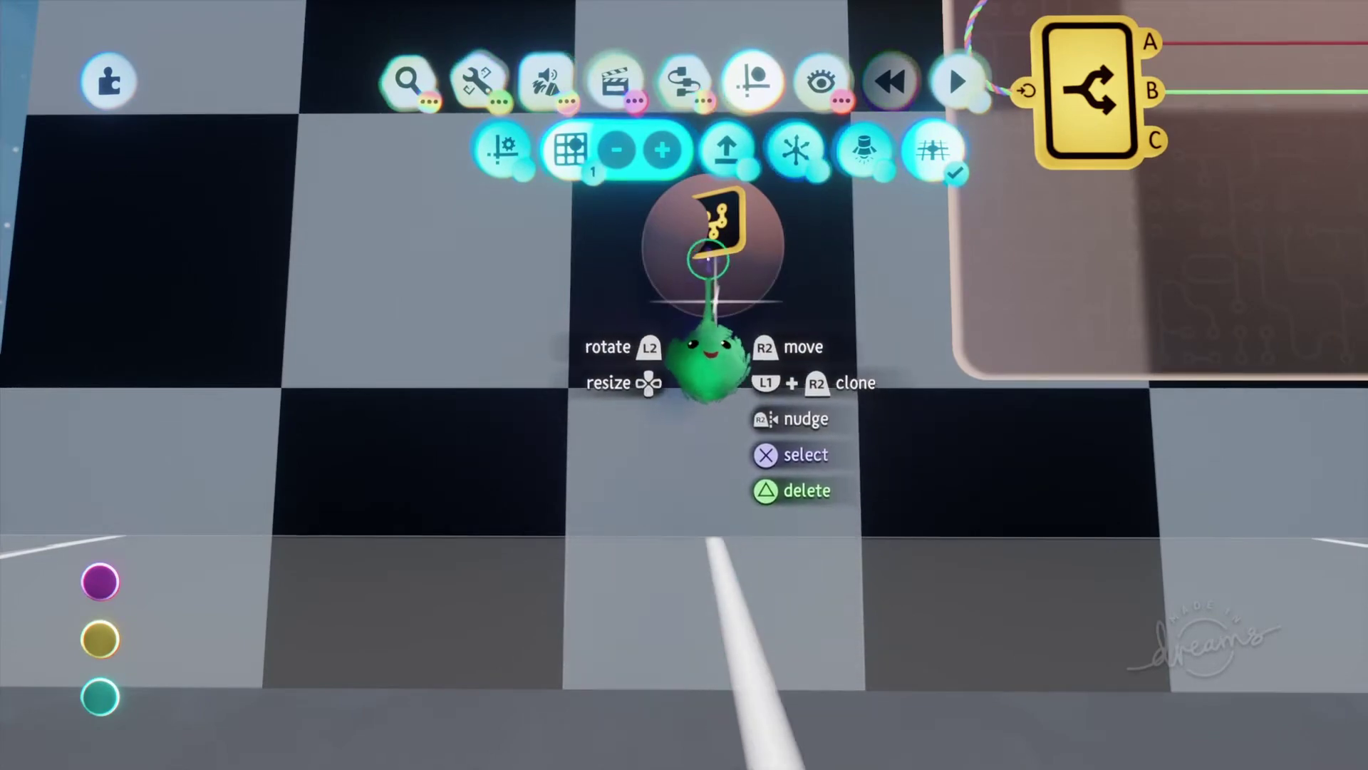
click(713, 265)
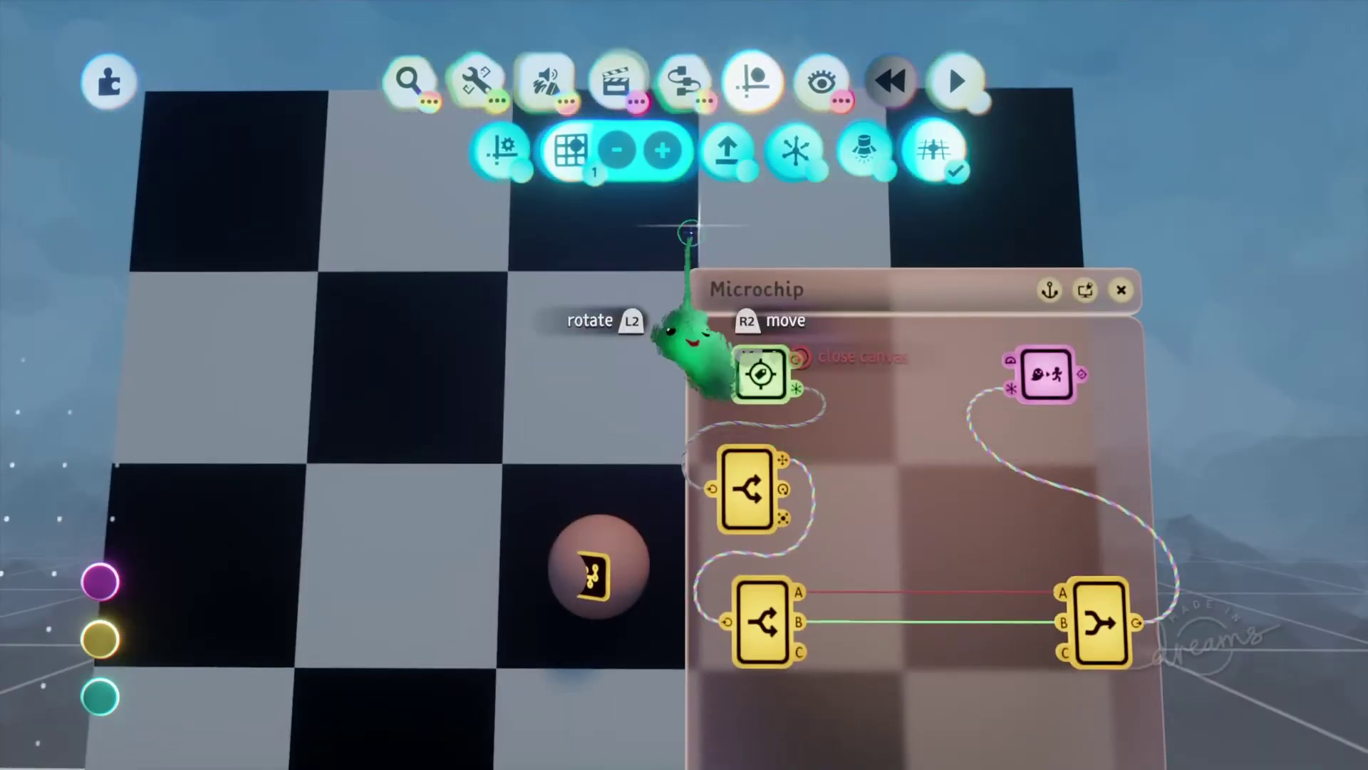
Add two Number Displayer gadgets wired to show the splitter's A and B values
click(686, 92)
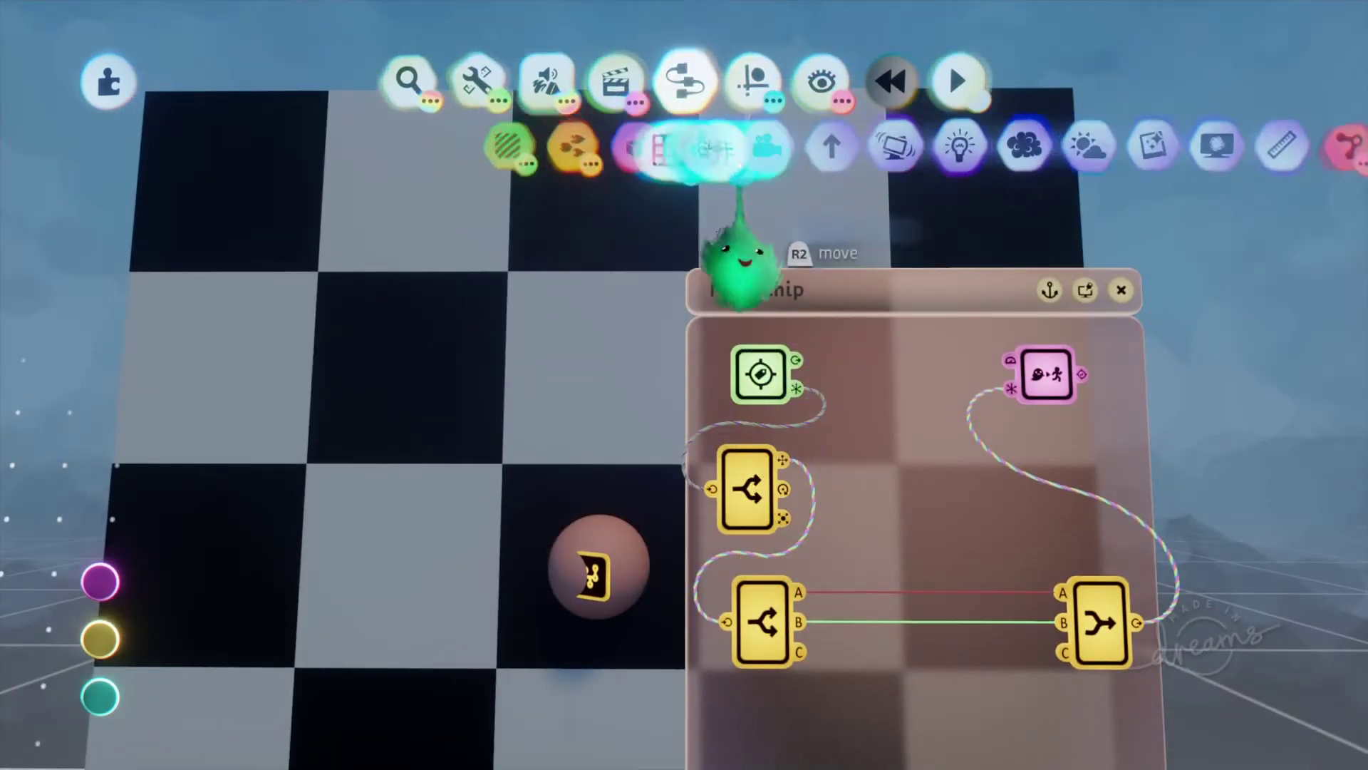
click(845, 152)
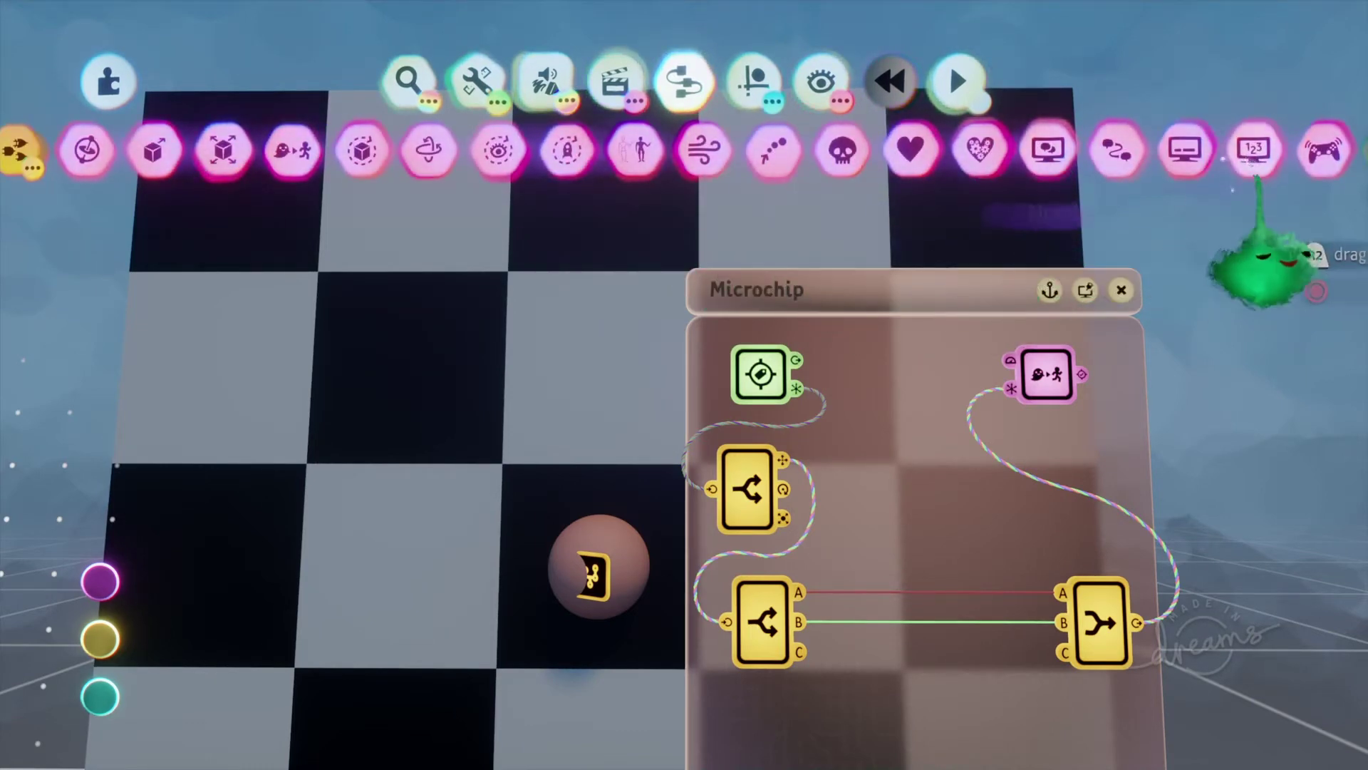
click(1254, 146)
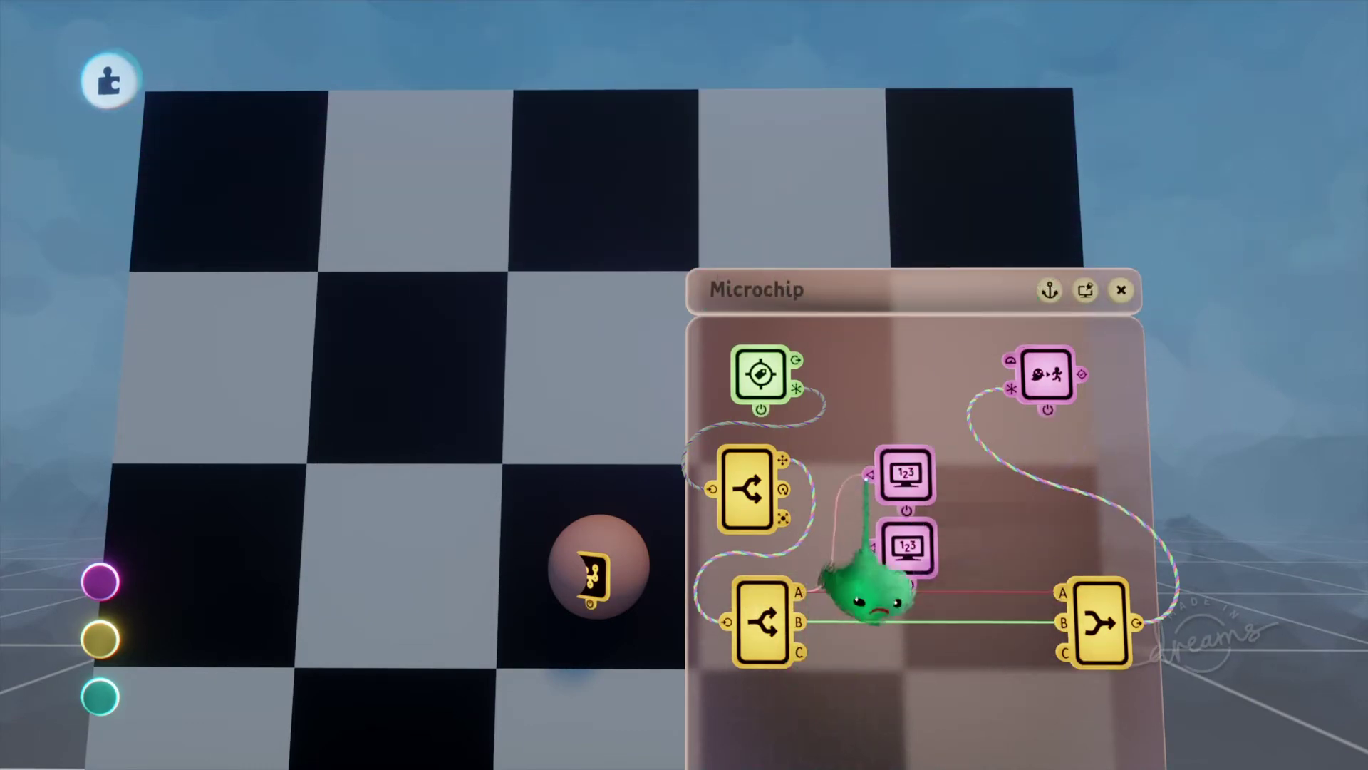
click(894, 570)
key(t)
drag(891, 541, 877, 552)
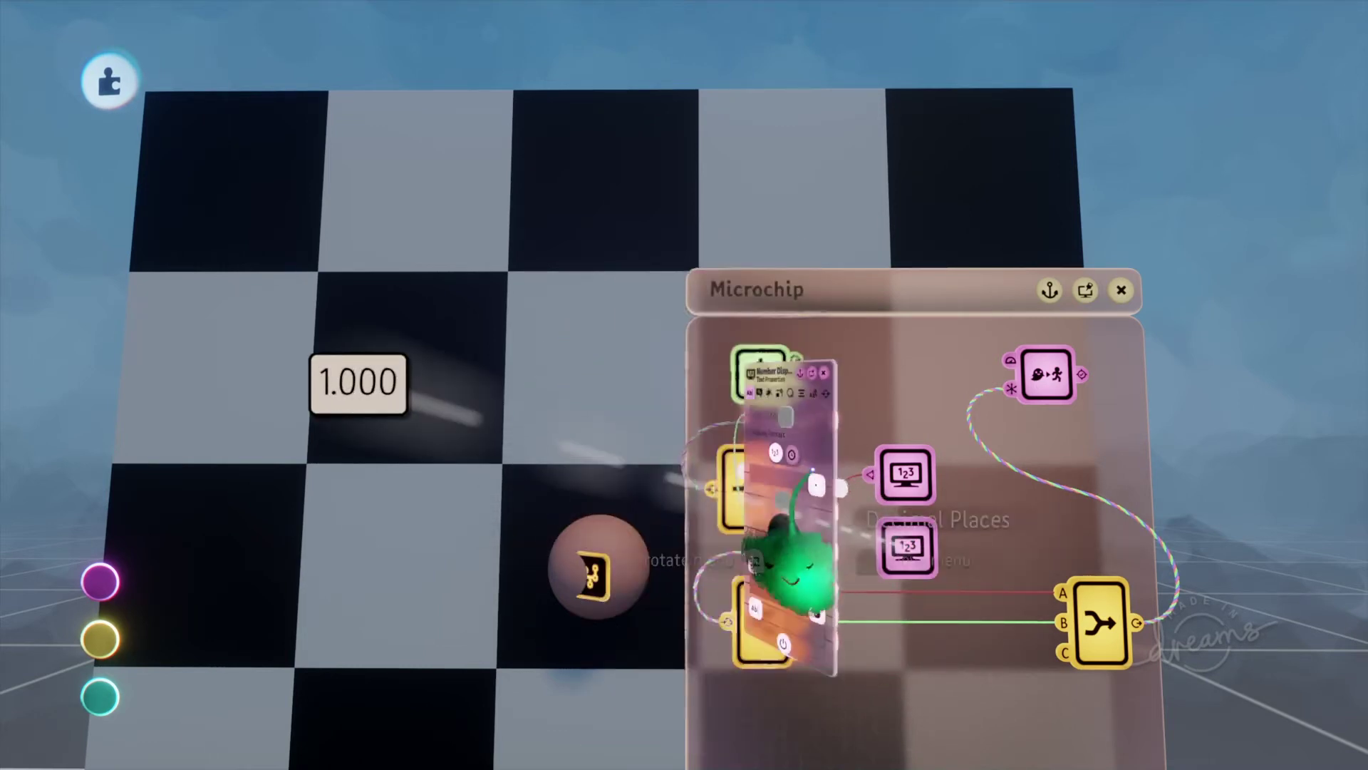
key(t)
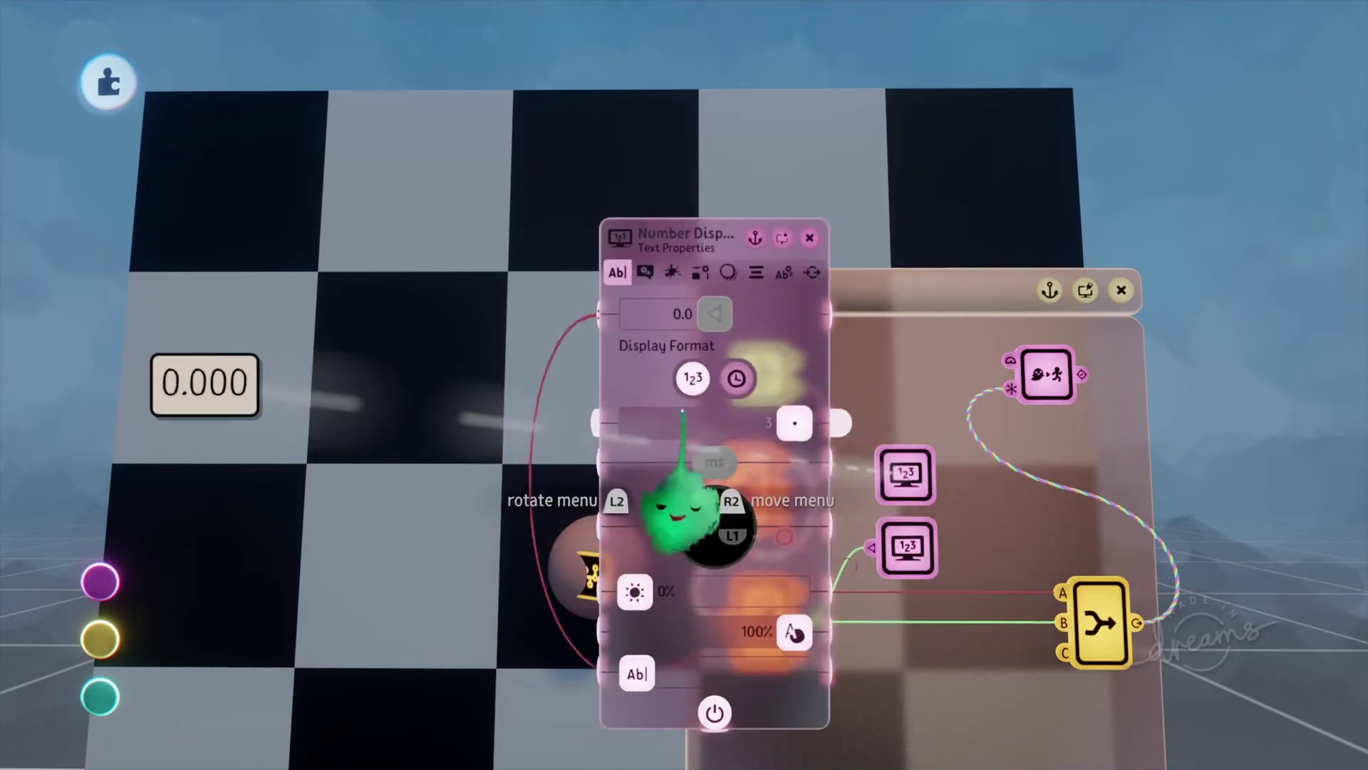
key(Escape)
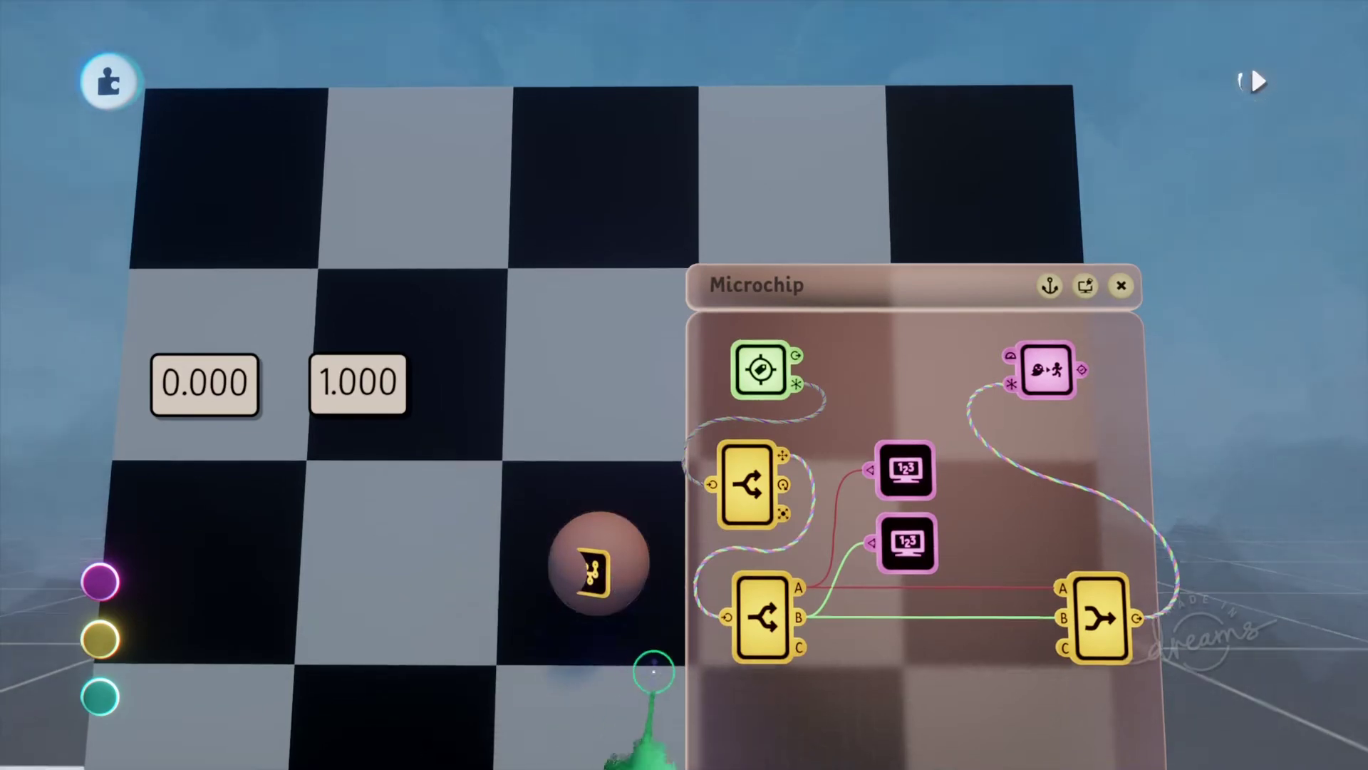
Enable Grid Snap at size 1 and move the ball so both read-outs show 1.000
middle_drag(652, 671, 644, 571)
middle_drag(620, 428, 689, 391)
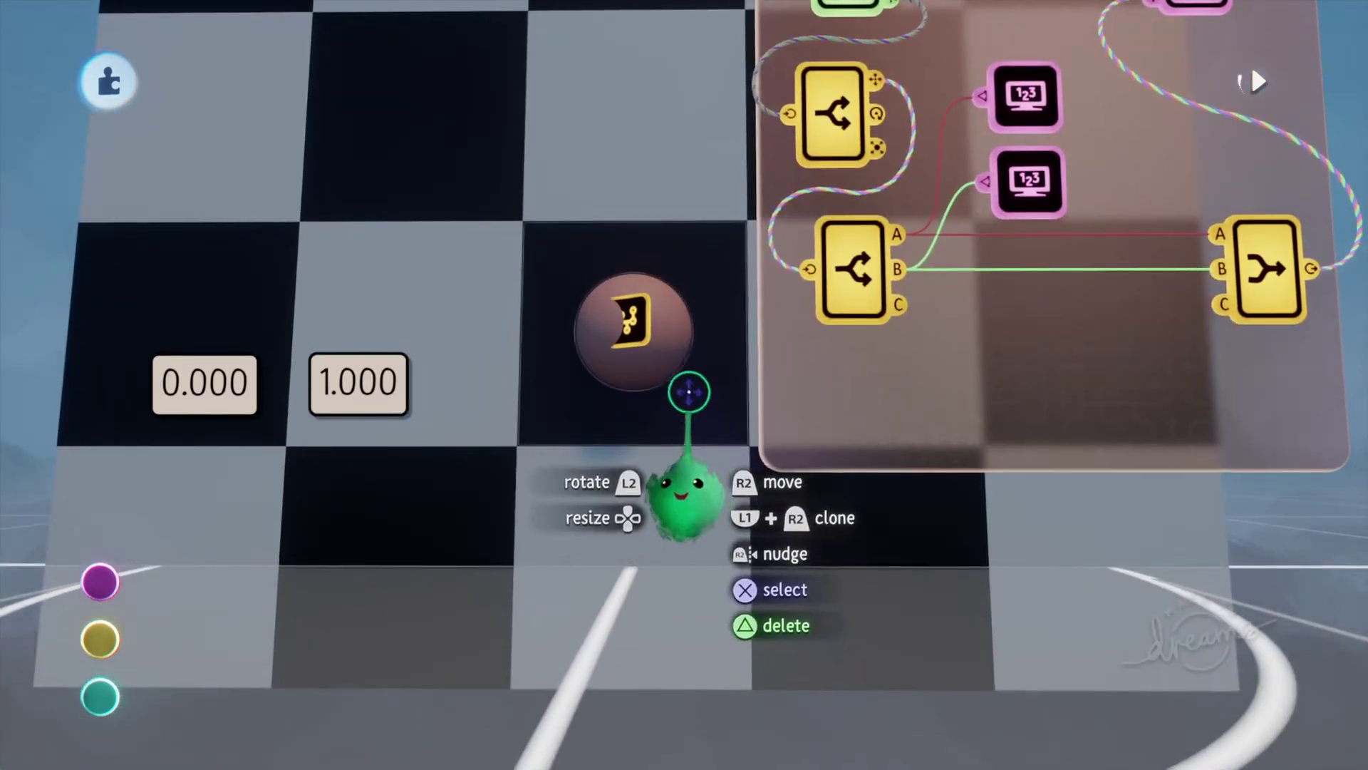
drag(645, 358, 641, 619)
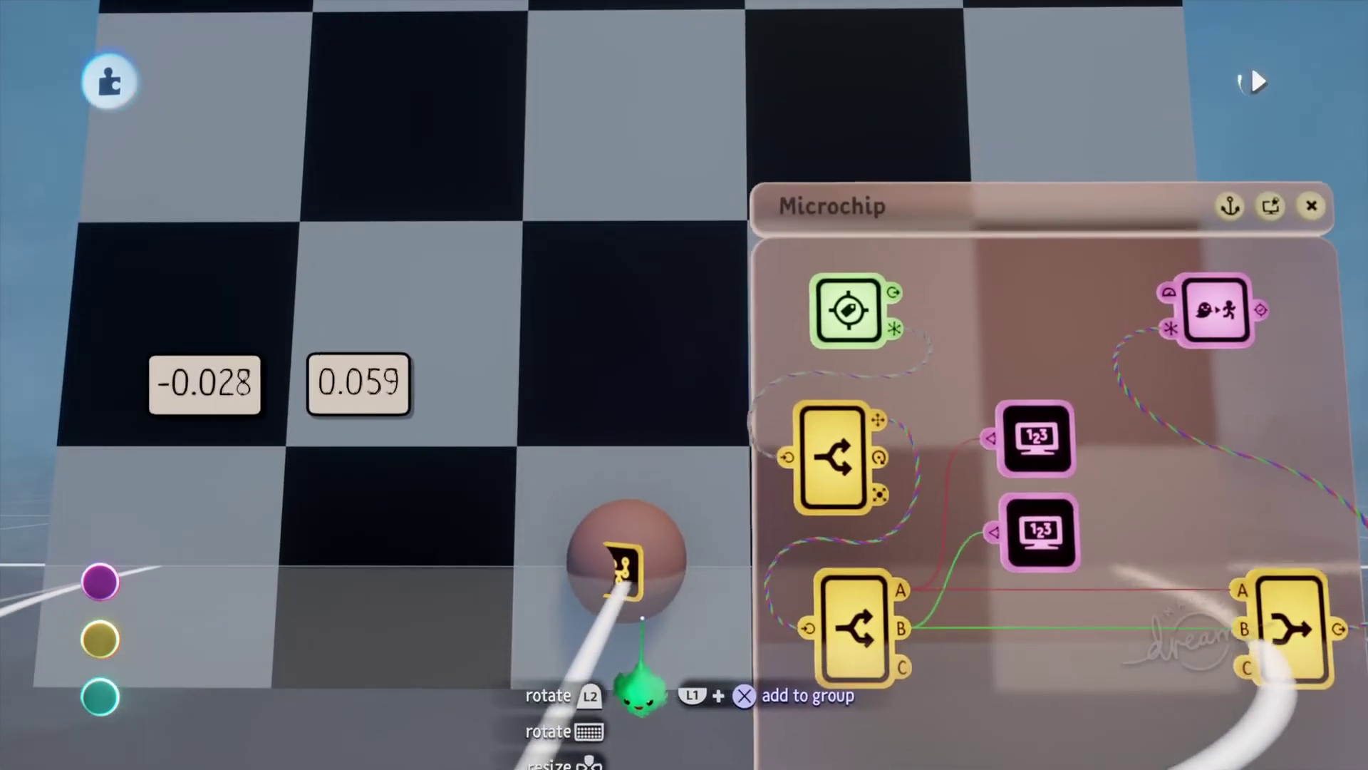
drag(641, 690, 611, 724)
key(ctrl+z)
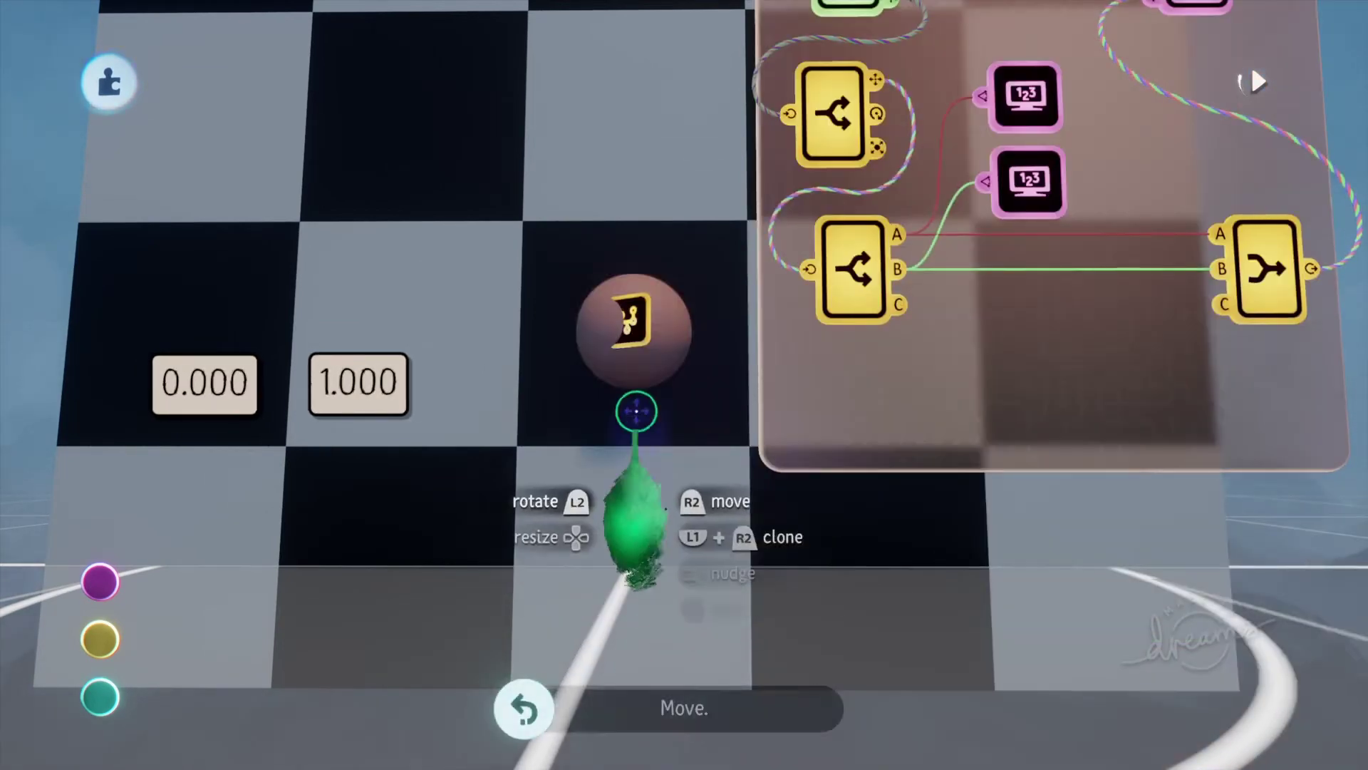
key(Tab)
click(579, 150)
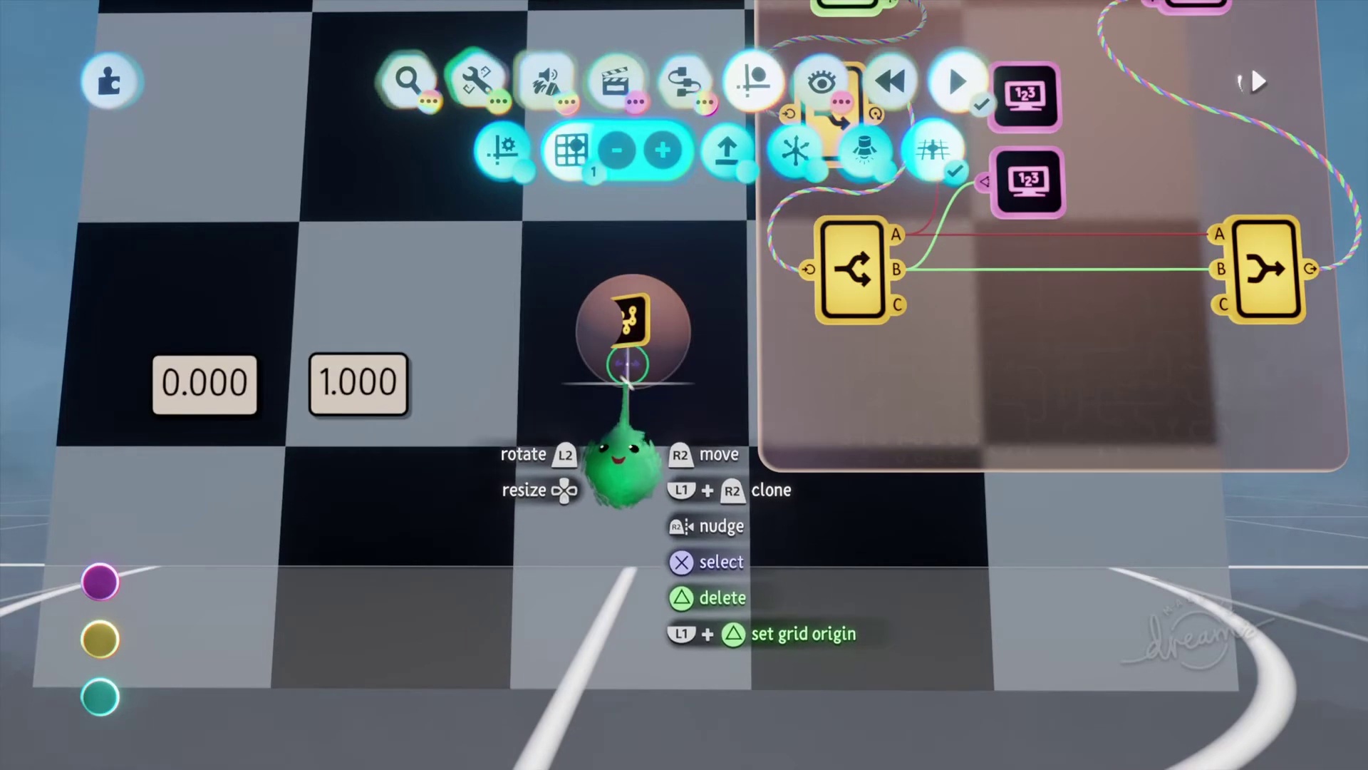
drag(627, 377, 881, 364)
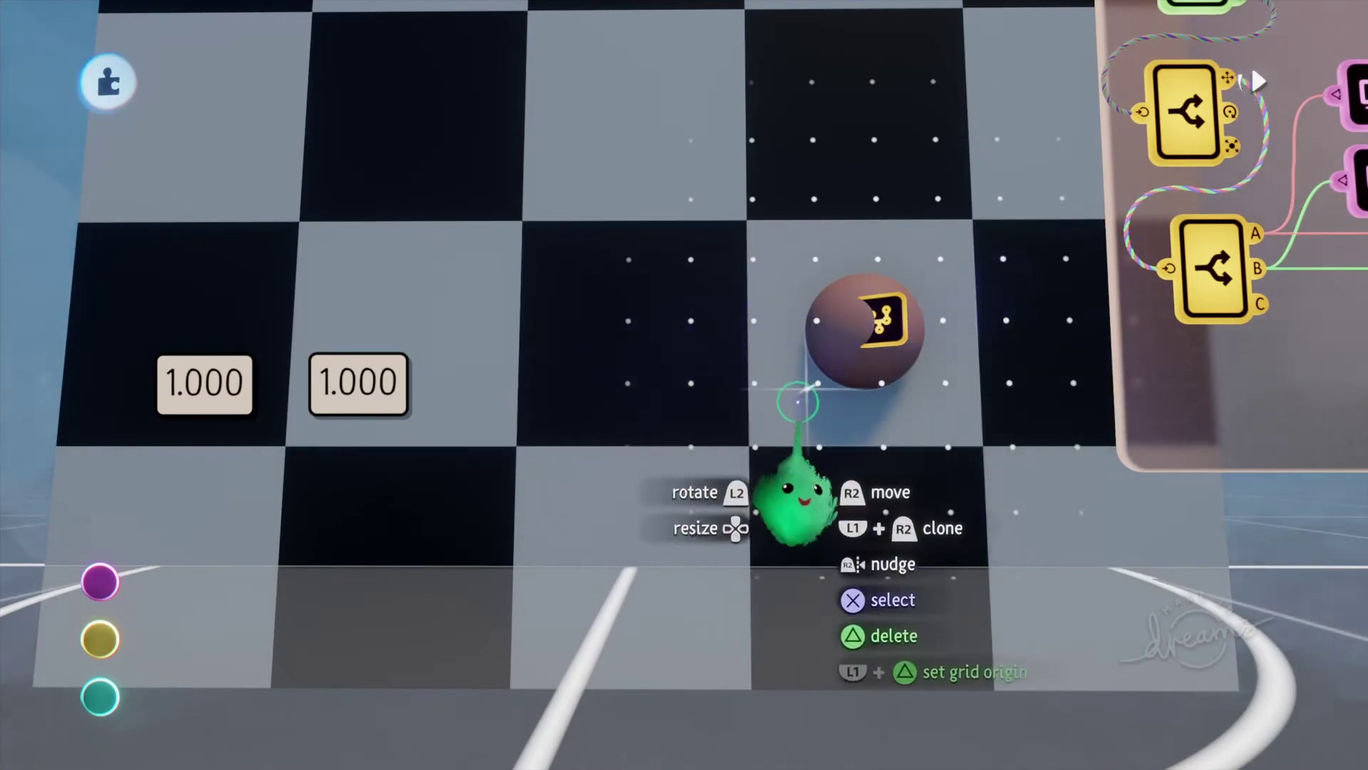
scroll(741, 412, up, 3)
Clone the + Calculator node below and delete the red wire between the A ports
key(ctrl+z)
ctrl+click(830, 442)
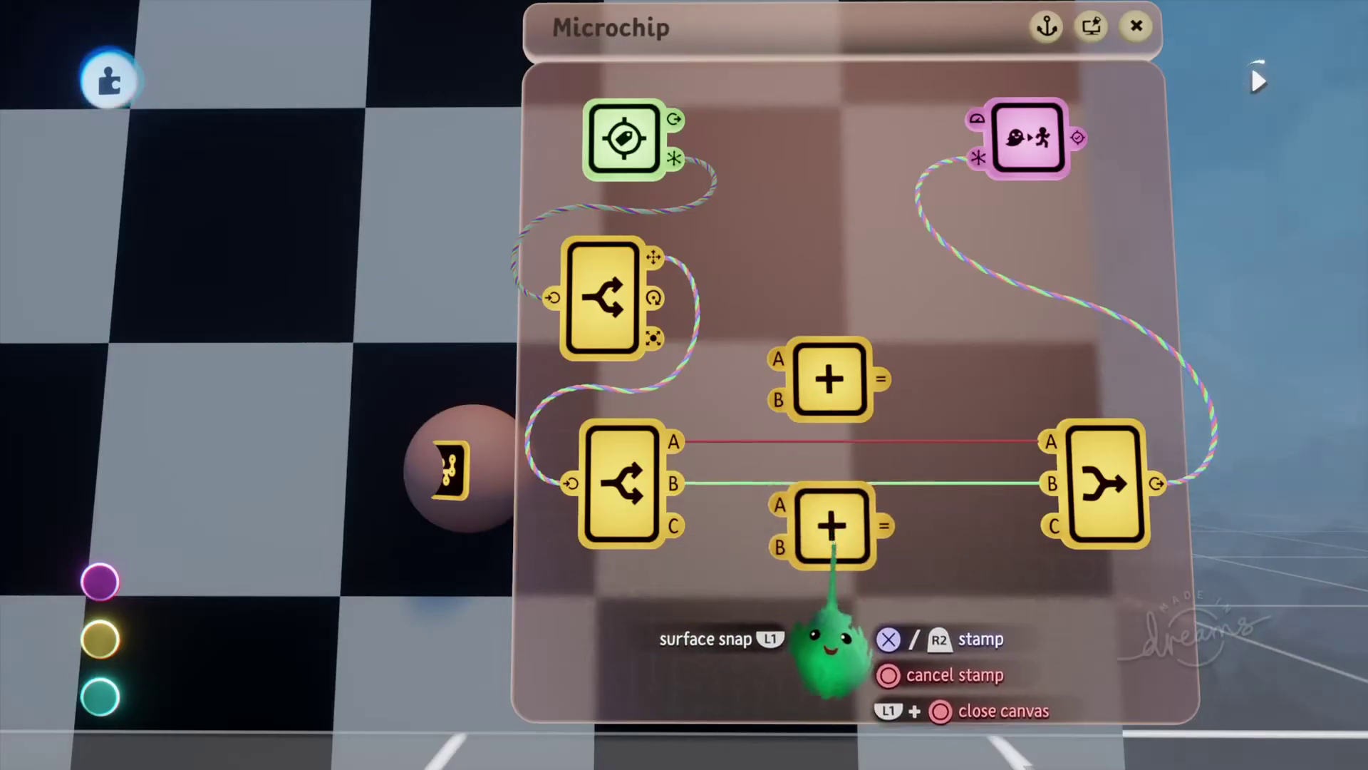
click(823, 627)
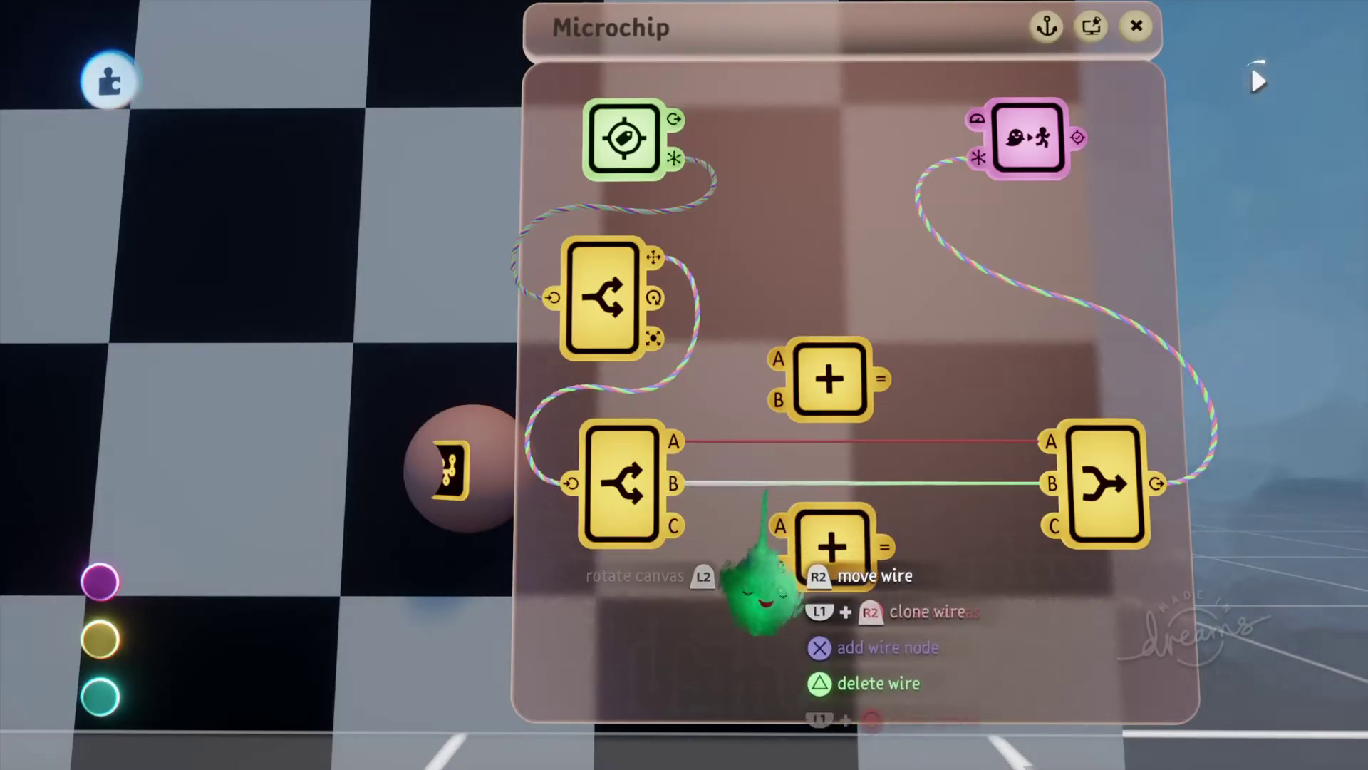
key(Delete)
scroll(771, 471, down, 5)
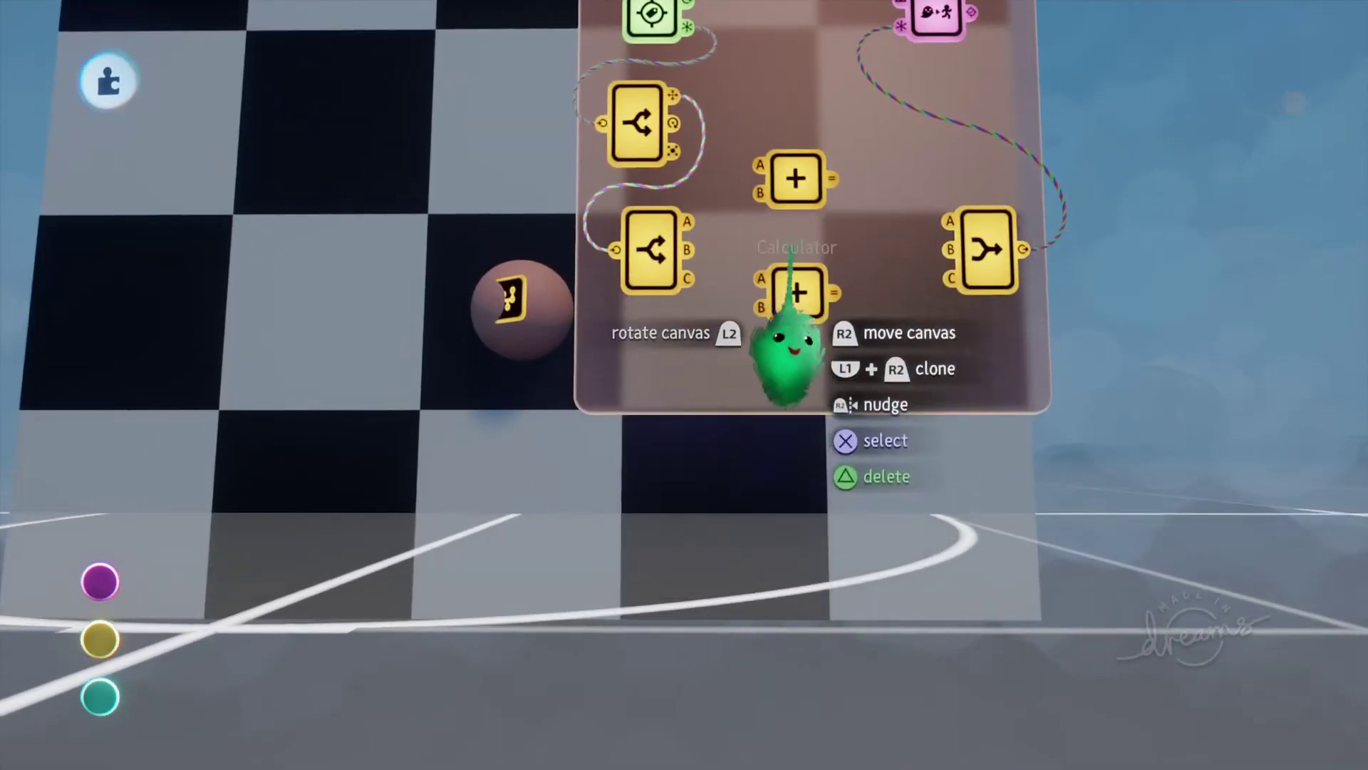
Switch both Calculator nodes to Round
click(748, 296)
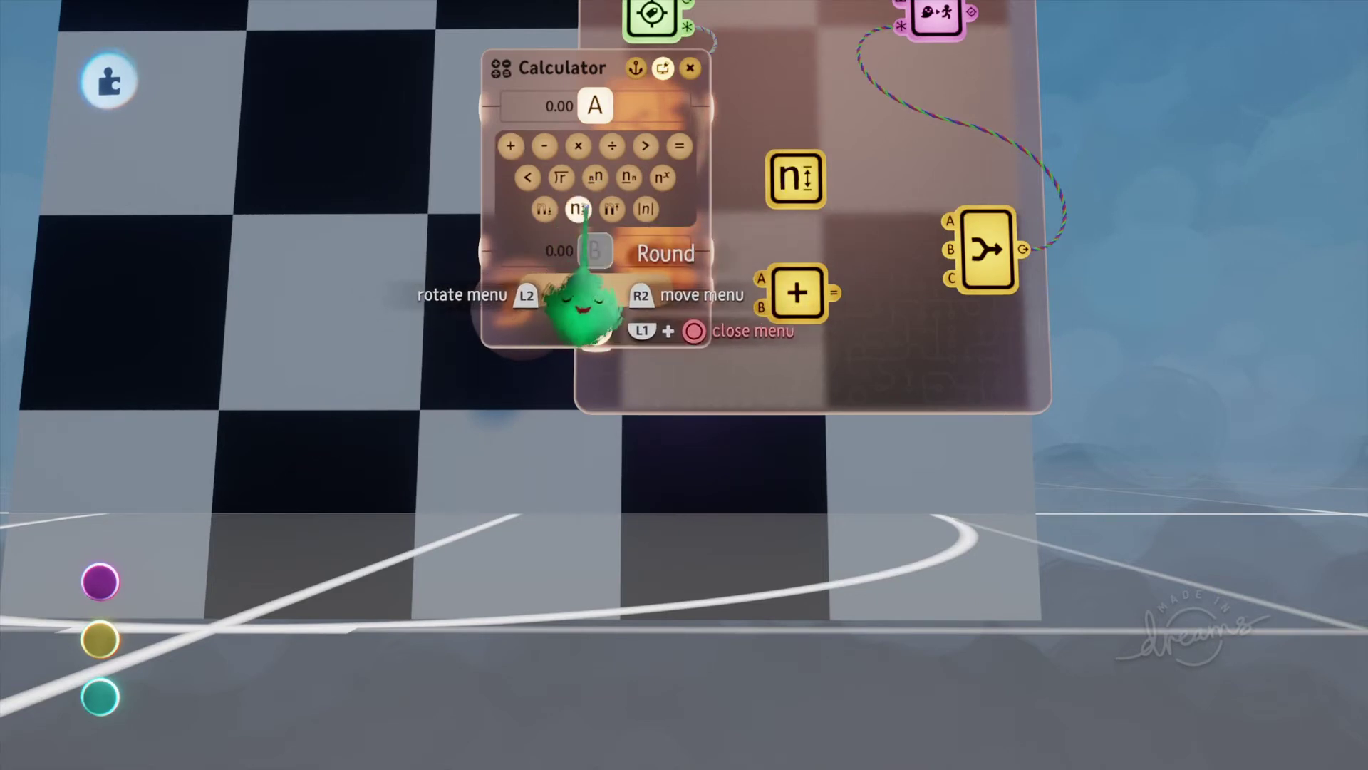
key(Escape)
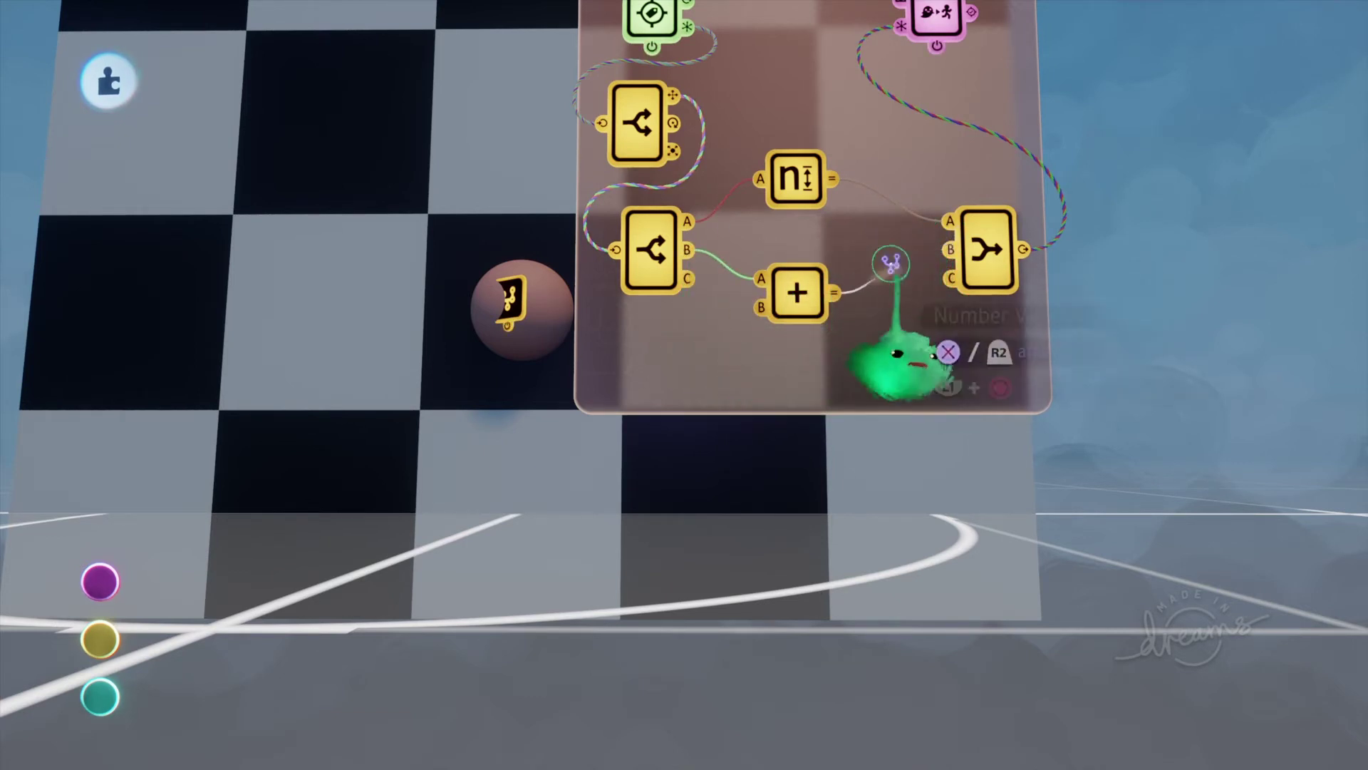
click(797, 292)
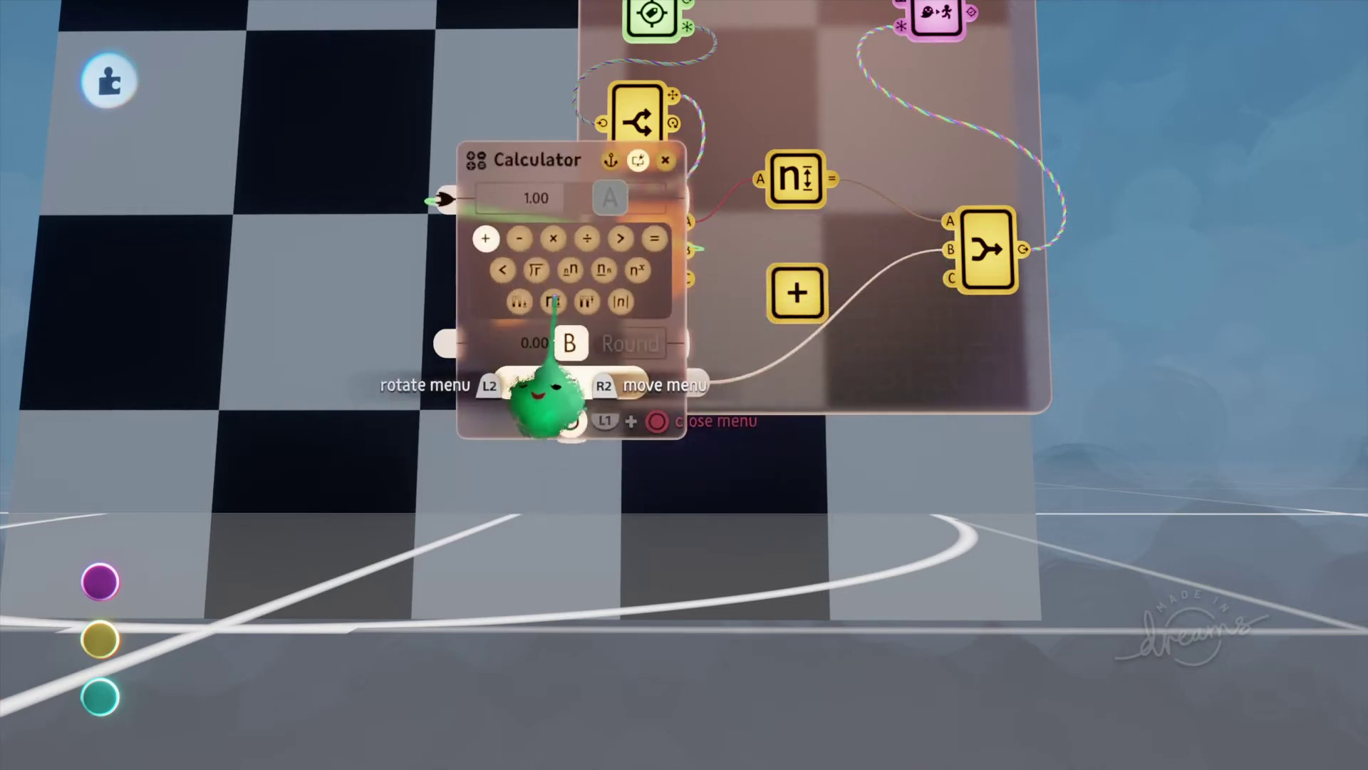
key(Escape)
scroll(570, 342, down, 5)
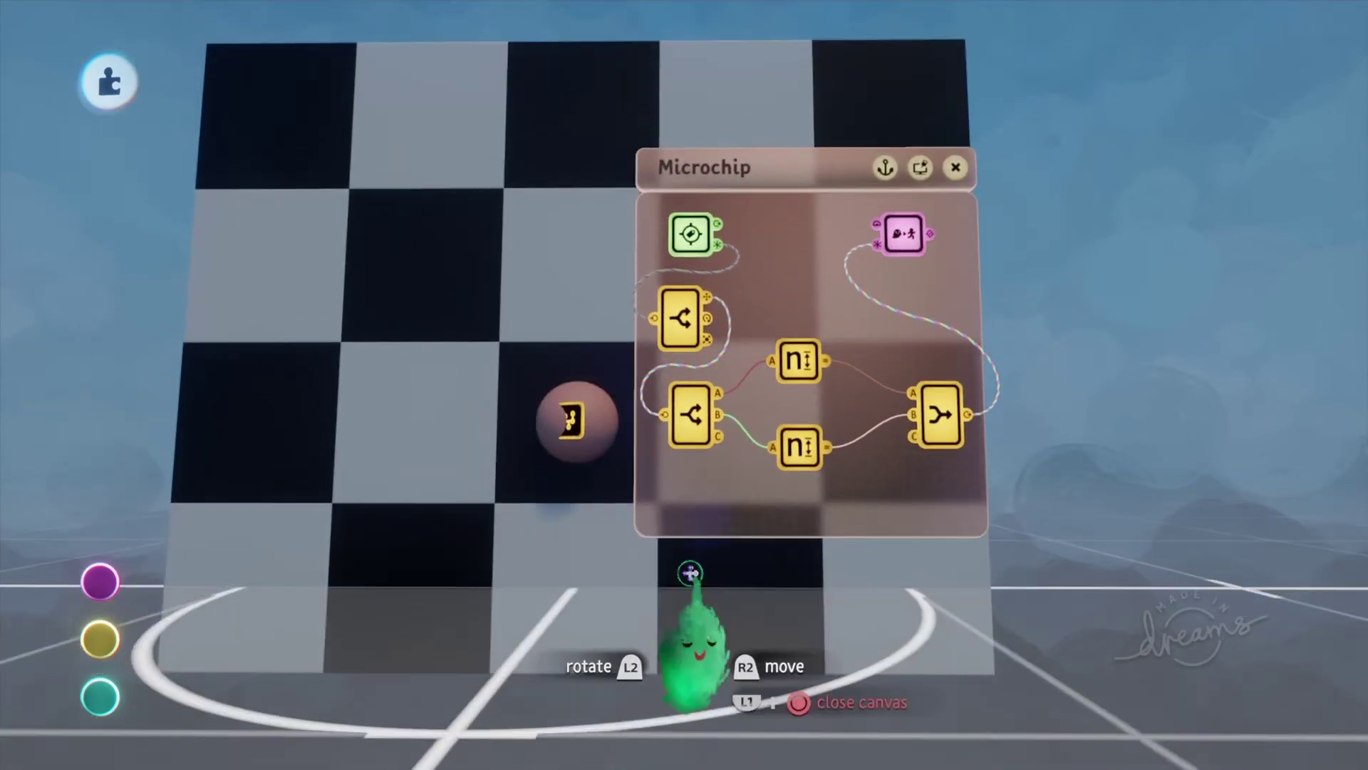
Play the scene, drag the ball into the next dark square and to the board's centre, then return to editing
key(Escape)
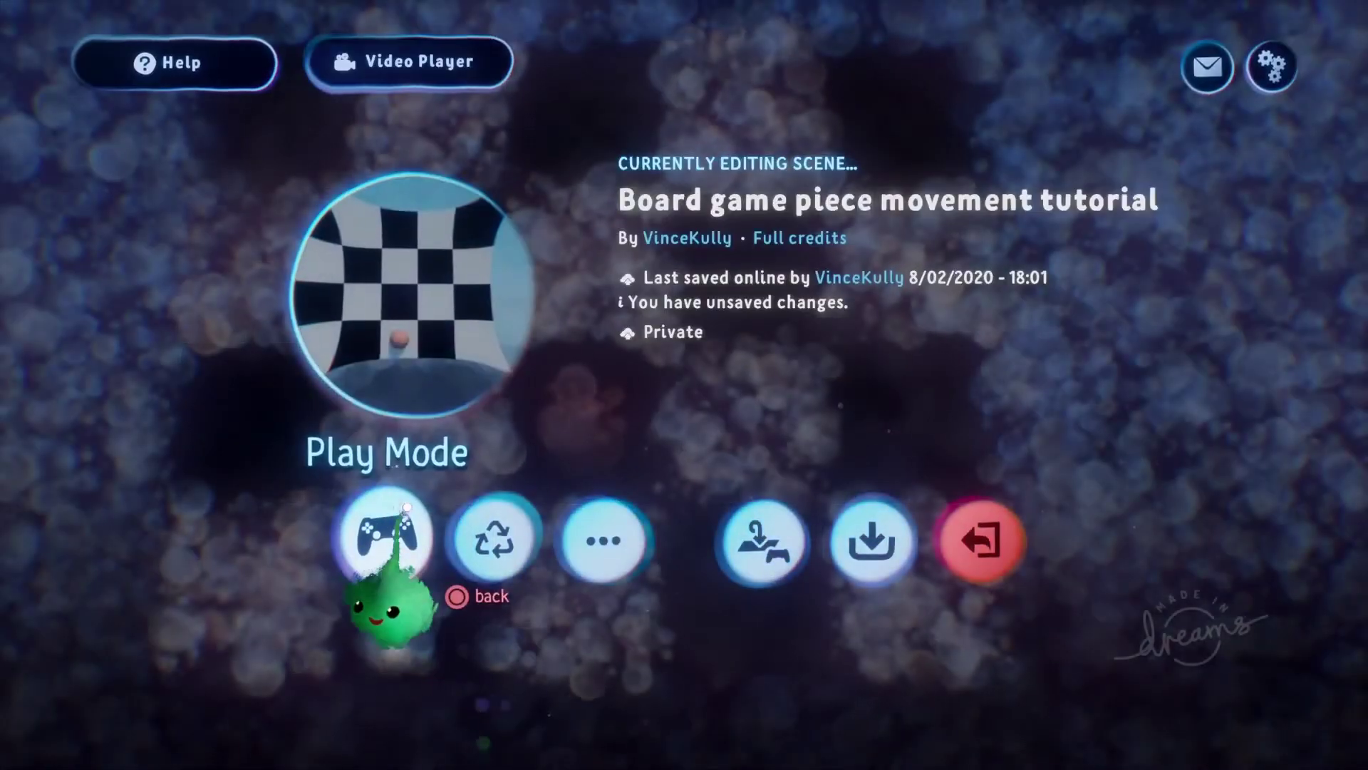
click(384, 539)
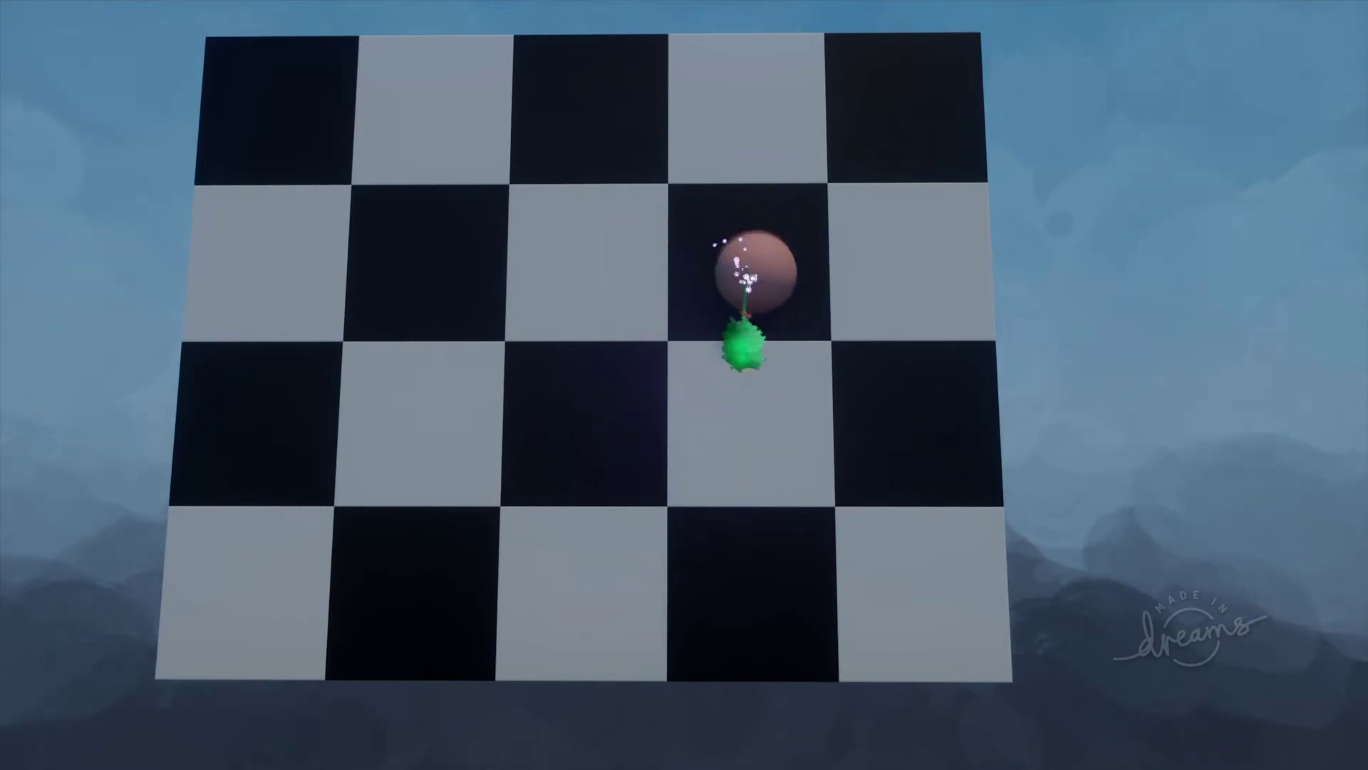
drag(724, 531, 875, 498)
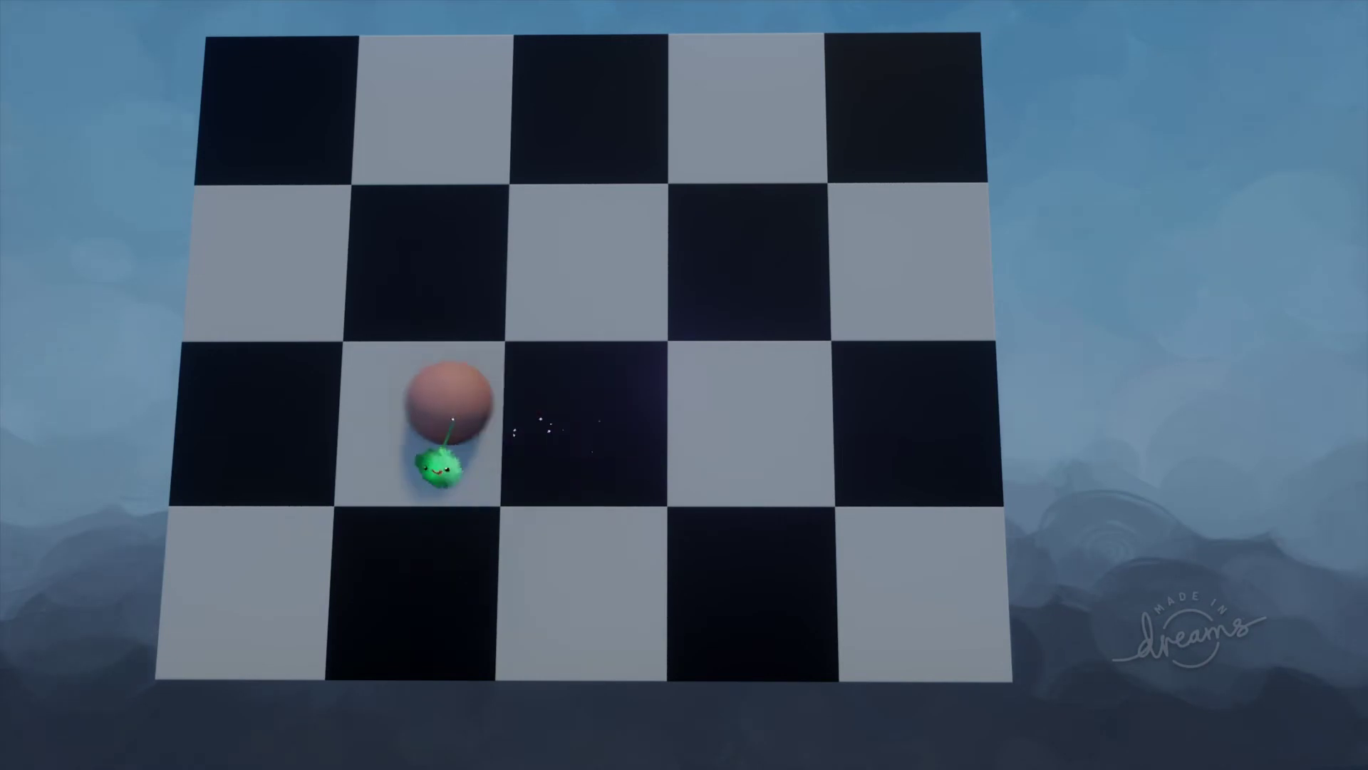
drag(427, 524, 623, 452)
key(Escape)
scroll(864, 733, up, 3)
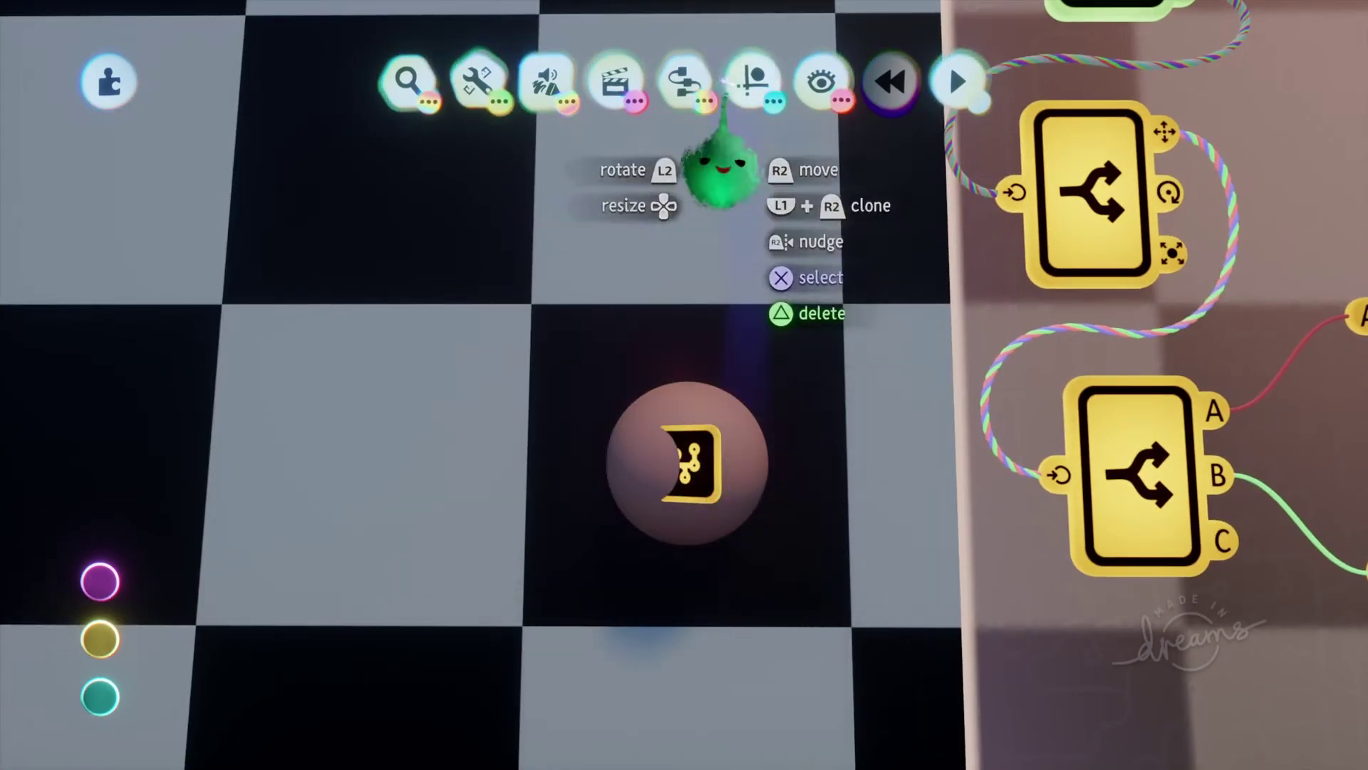
Turn Grid Snap on at size 1 and move the ball half a square down the board
click(753, 80)
click(600, 141)
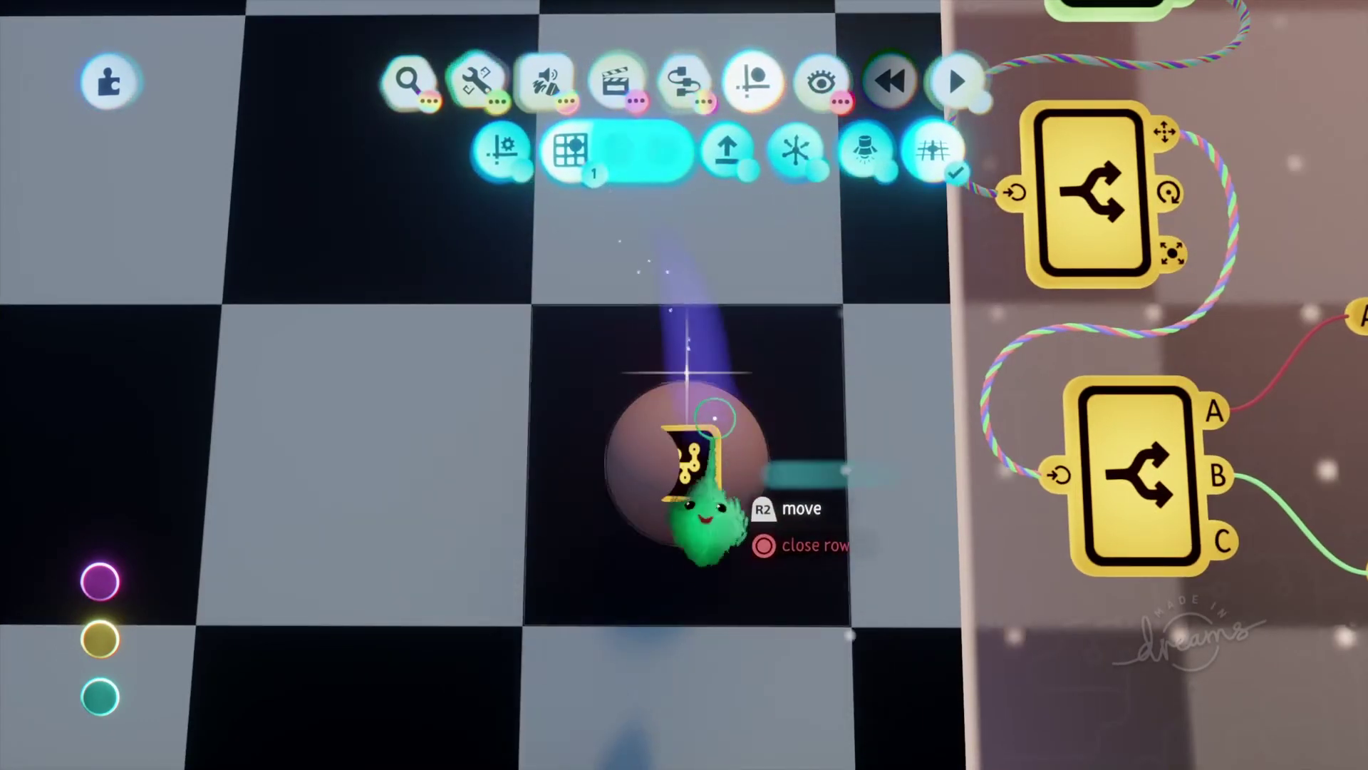
drag(720, 485, 734, 356)
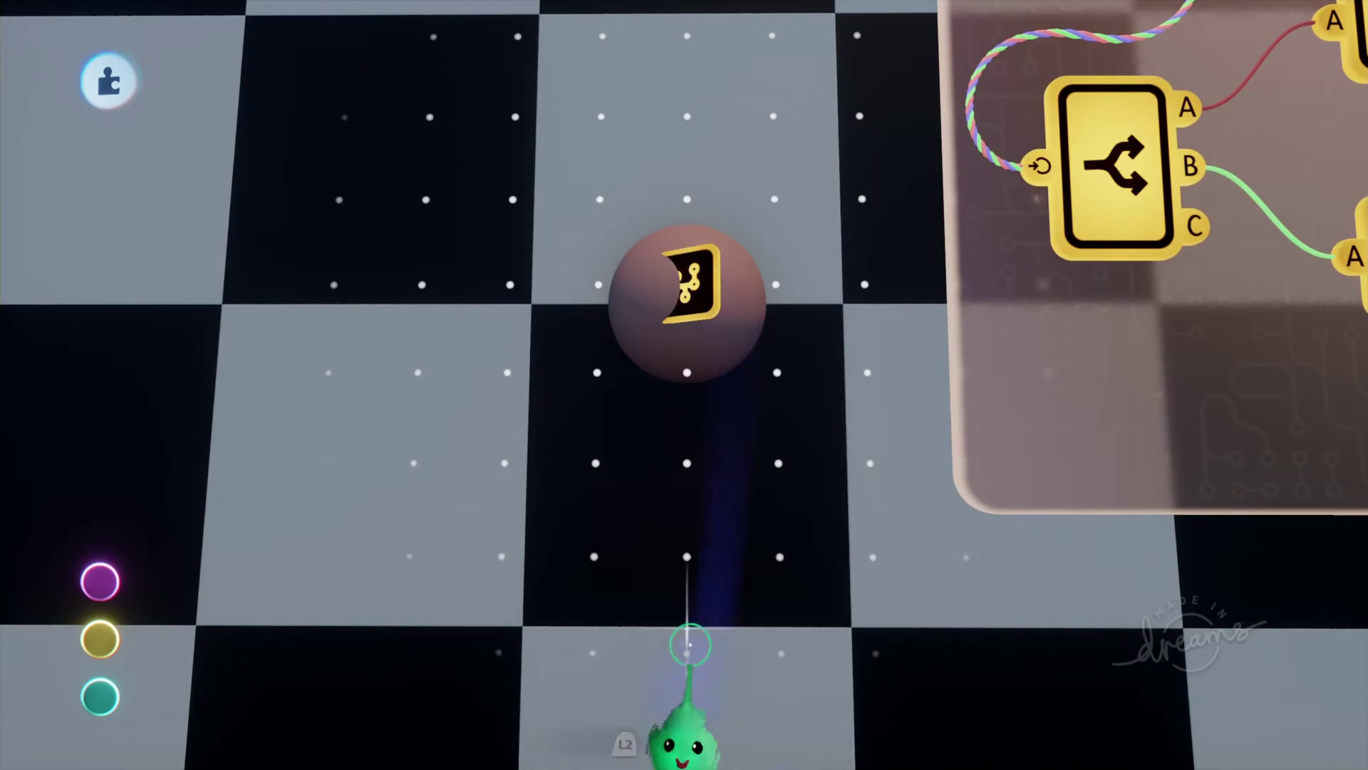
drag(662, 421, 495, 421)
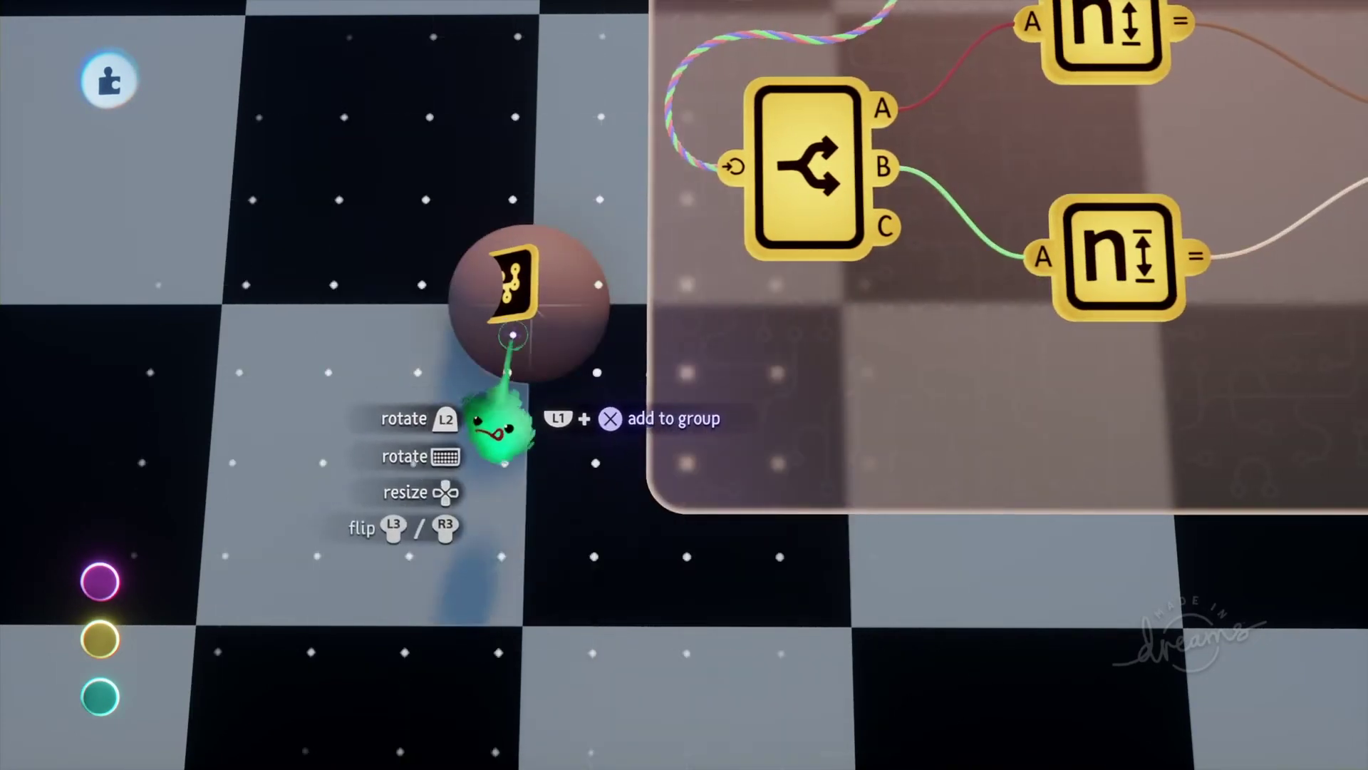
scroll(545, 534, up, 5)
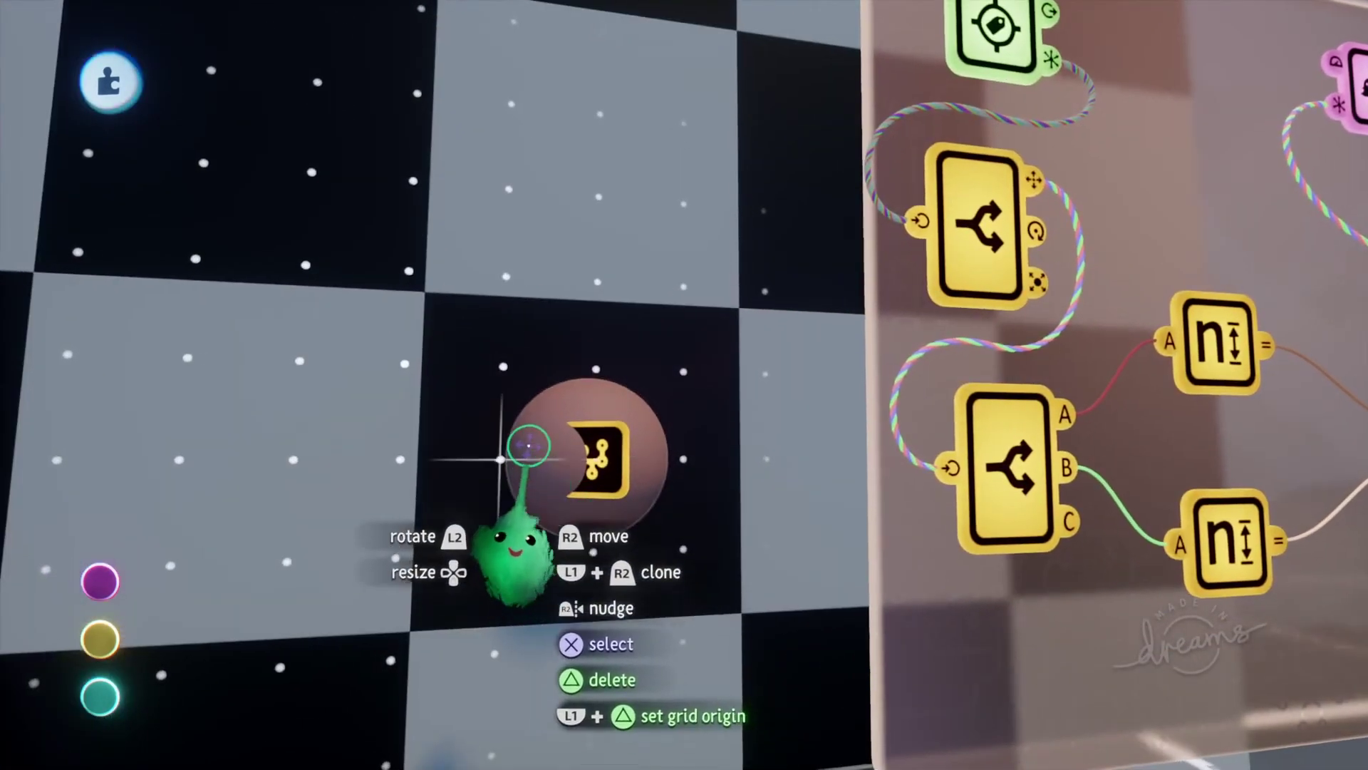
middle_drag(528, 445, 553, 458)
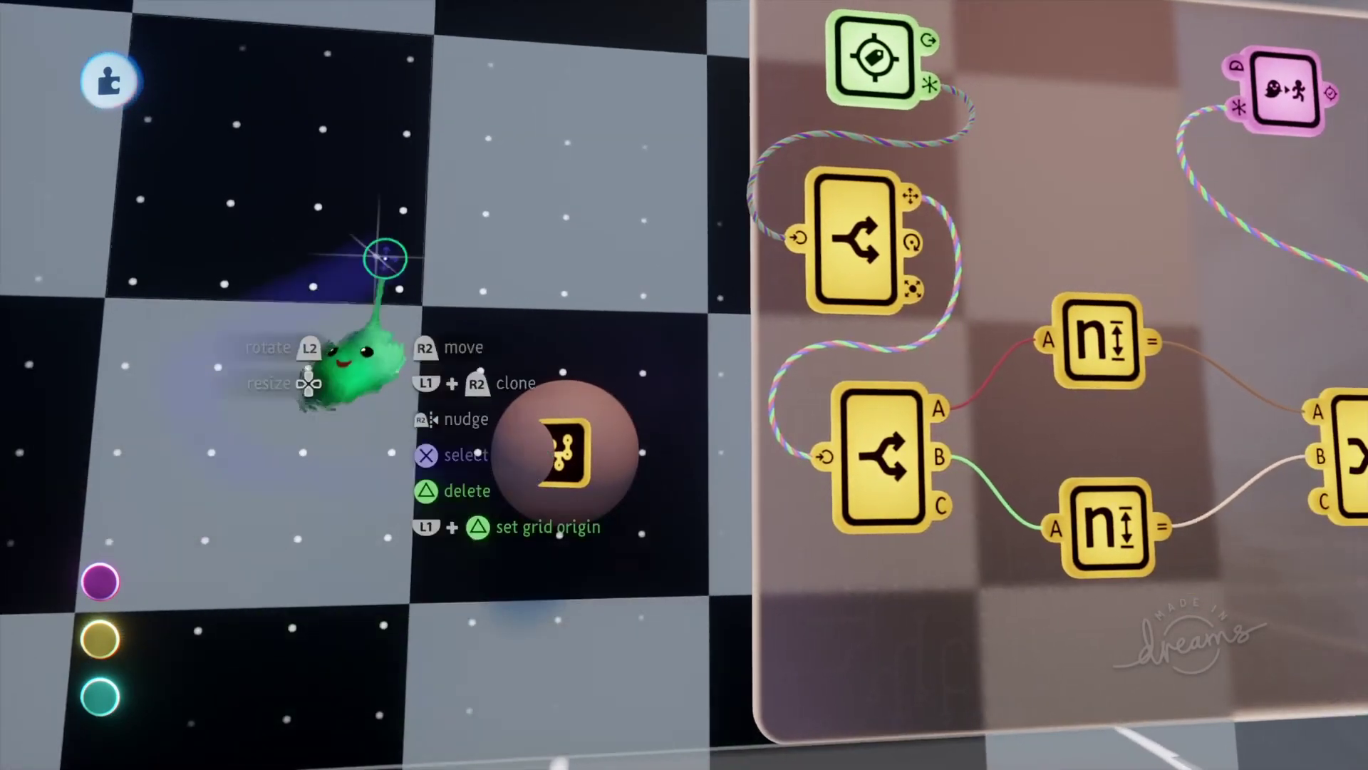
middle_drag(661, 549, 588, 510)
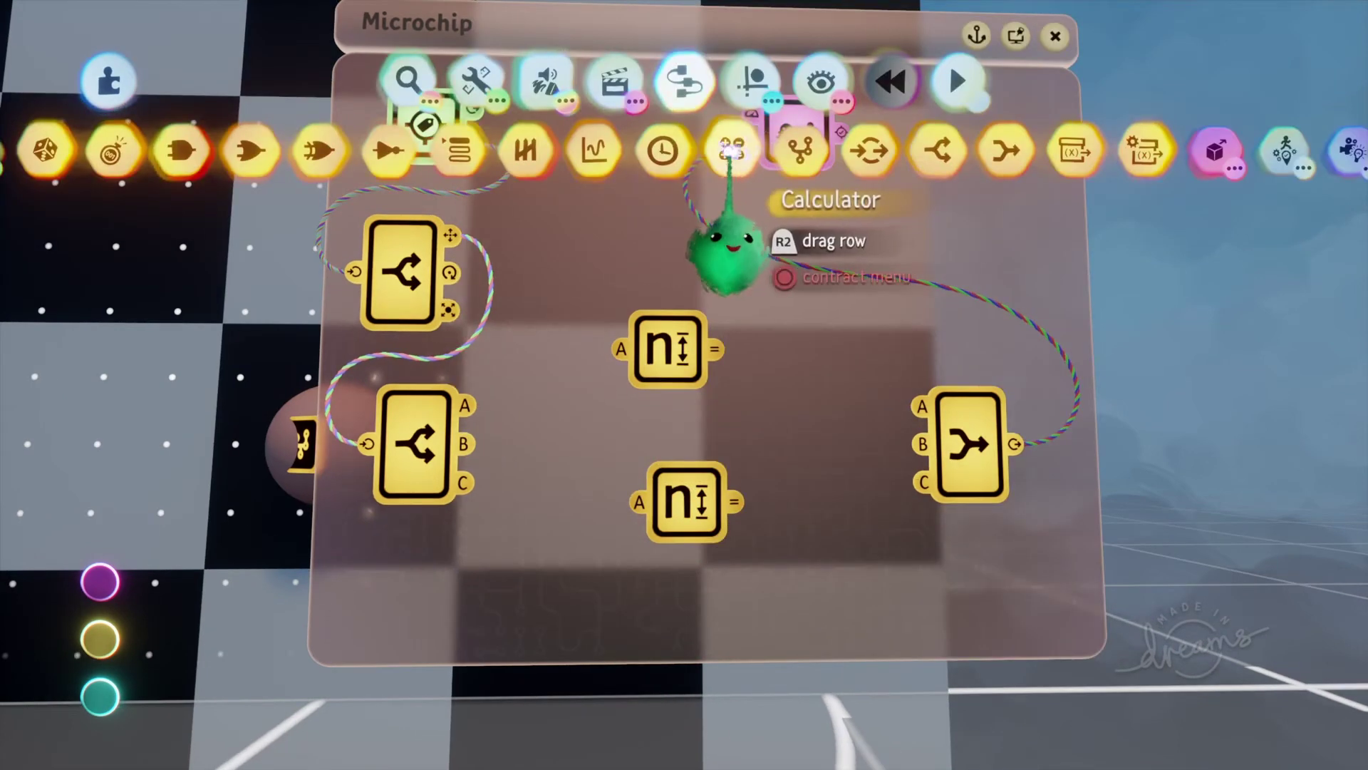
Add a Calculator node and move the spare rounding gadget lower on the microchip canvas
click(733, 259)
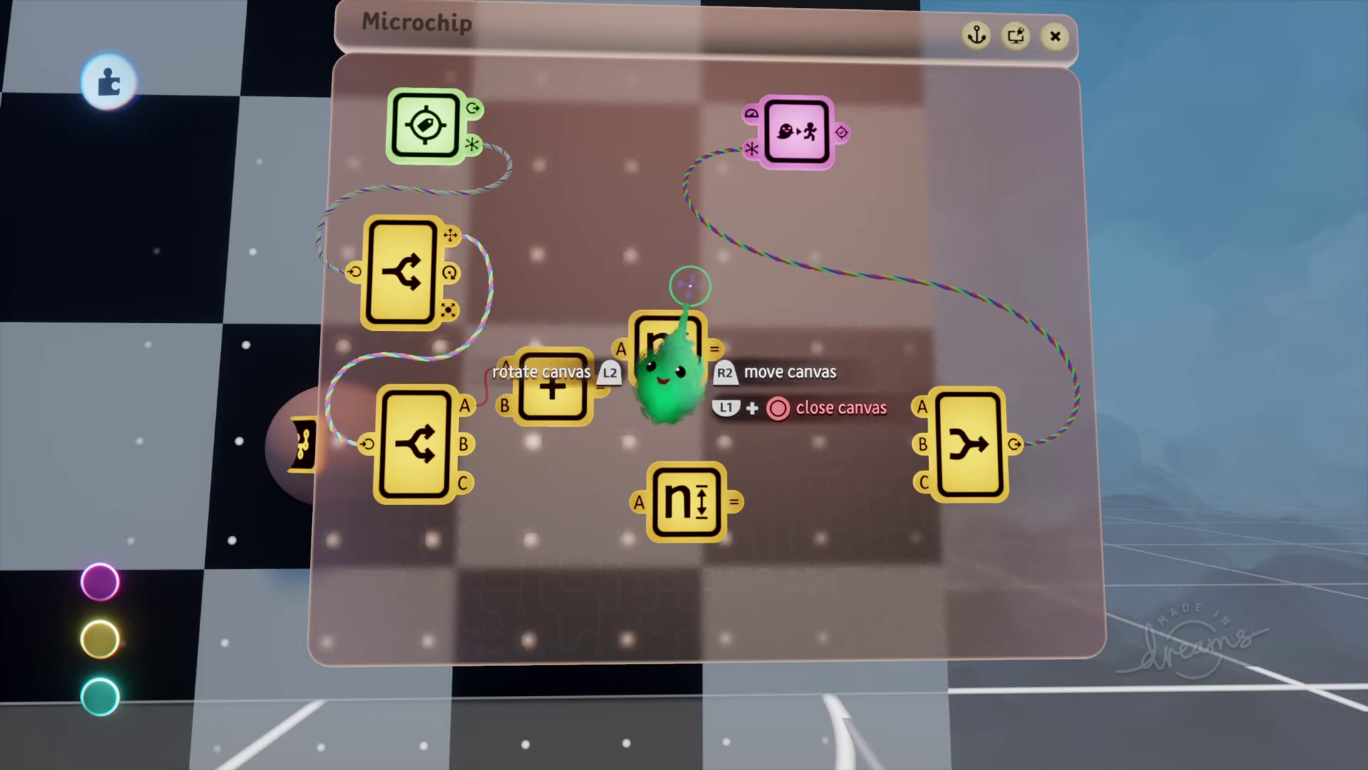
scroll(545, 602, up, 5)
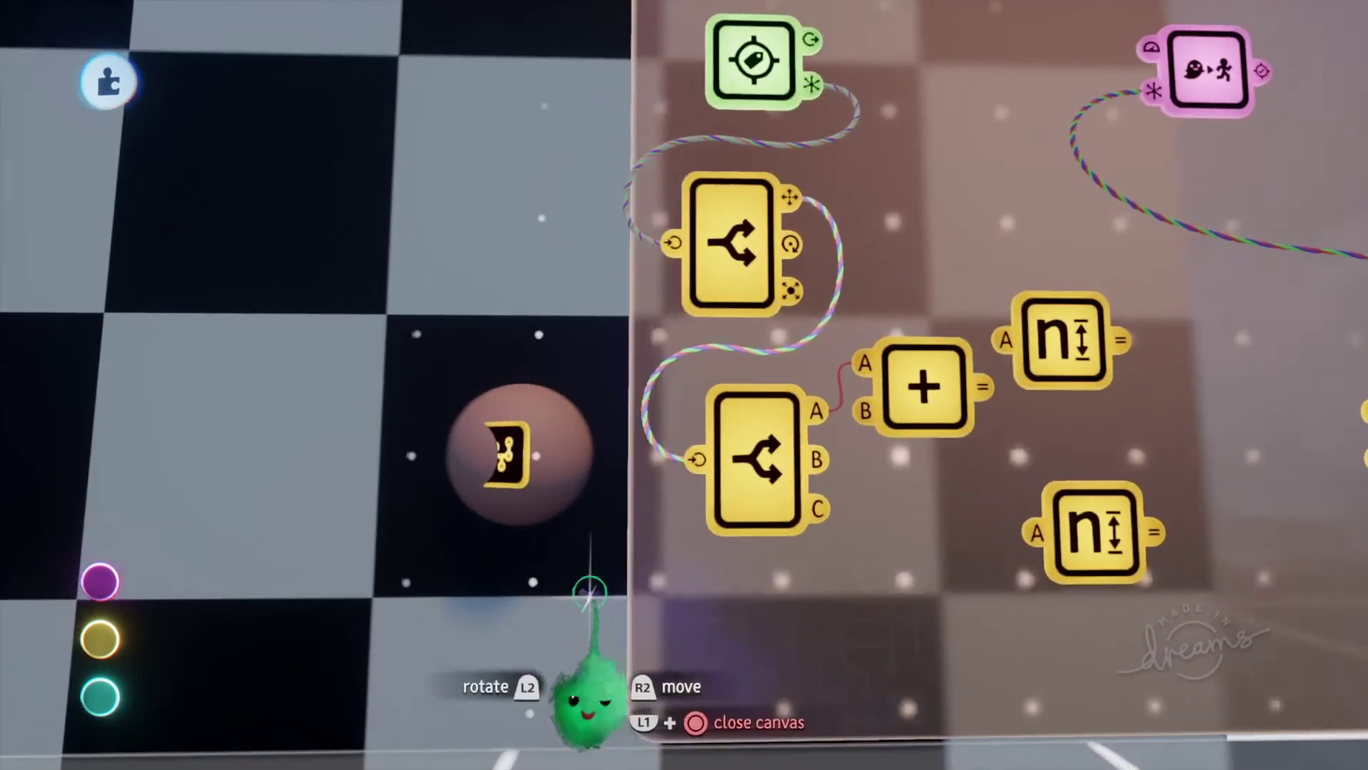
drag(666, 507, 645, 270)
scroll(626, 504, down, 4)
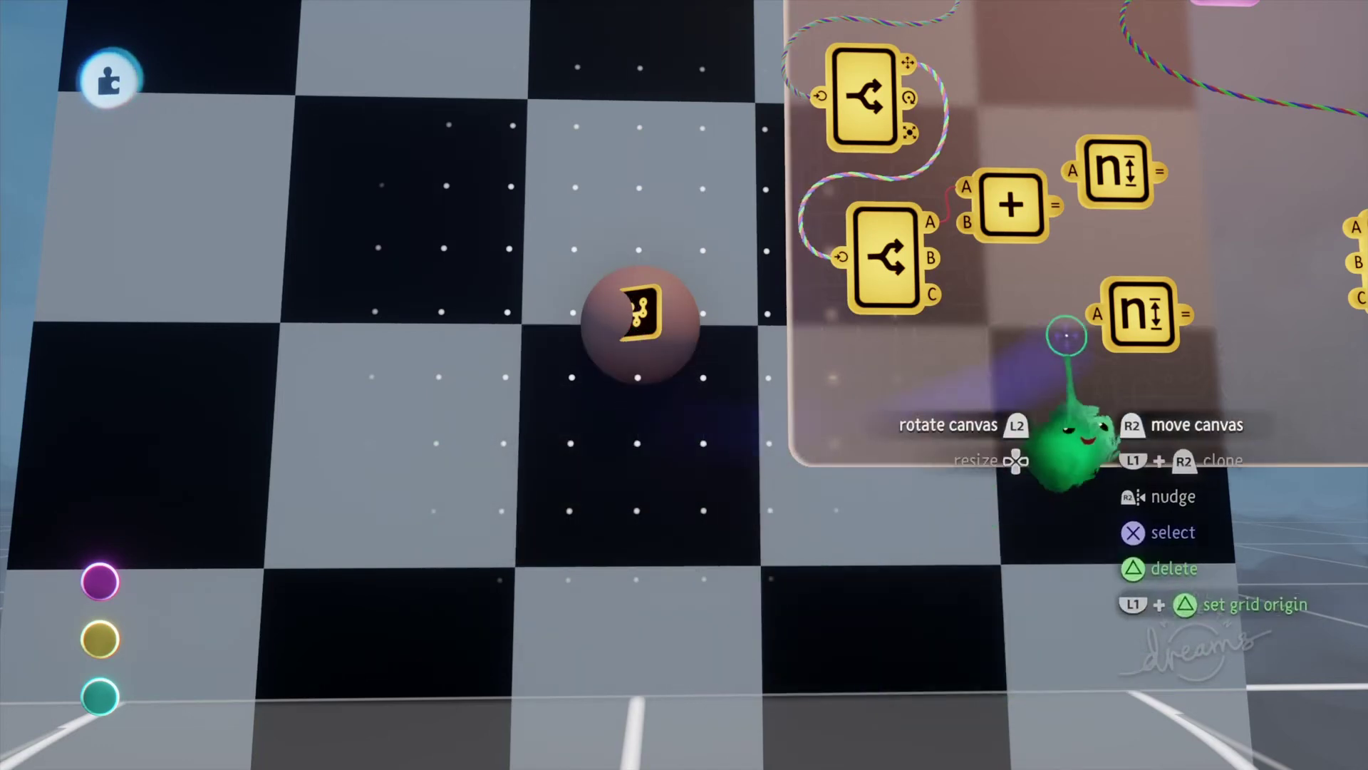
drag(672, 373, 709, 474)
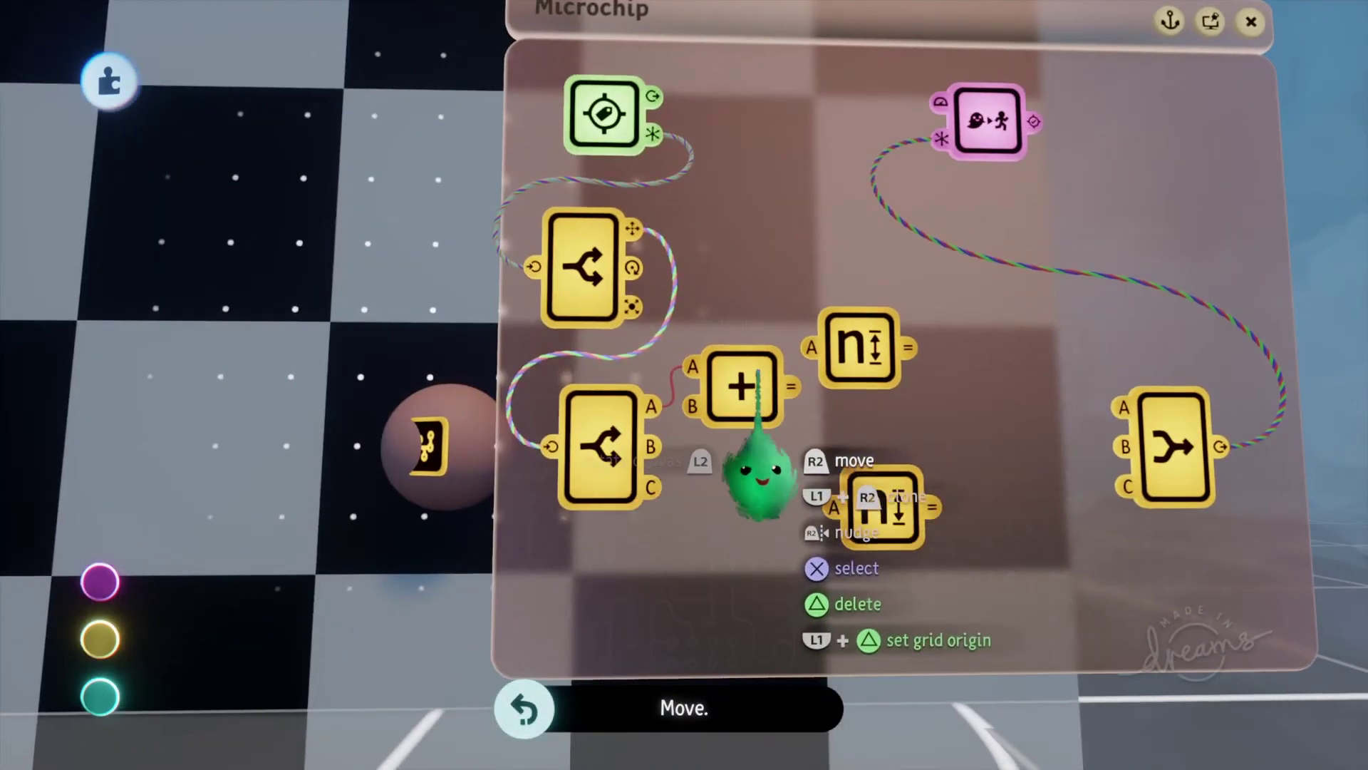
click(742, 389)
Set the Calculators to × with B=2, Round, and ÷ with B=2
click(529, 326)
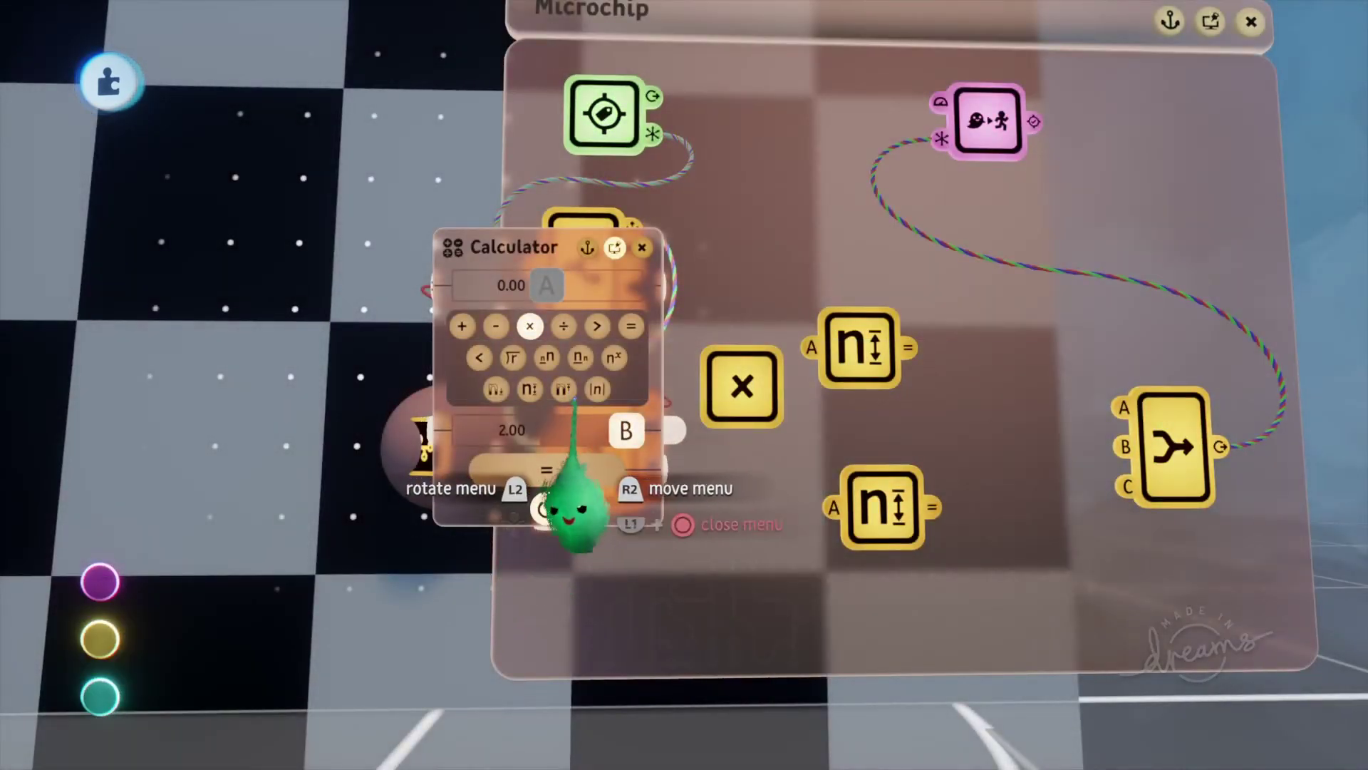
key(Escape)
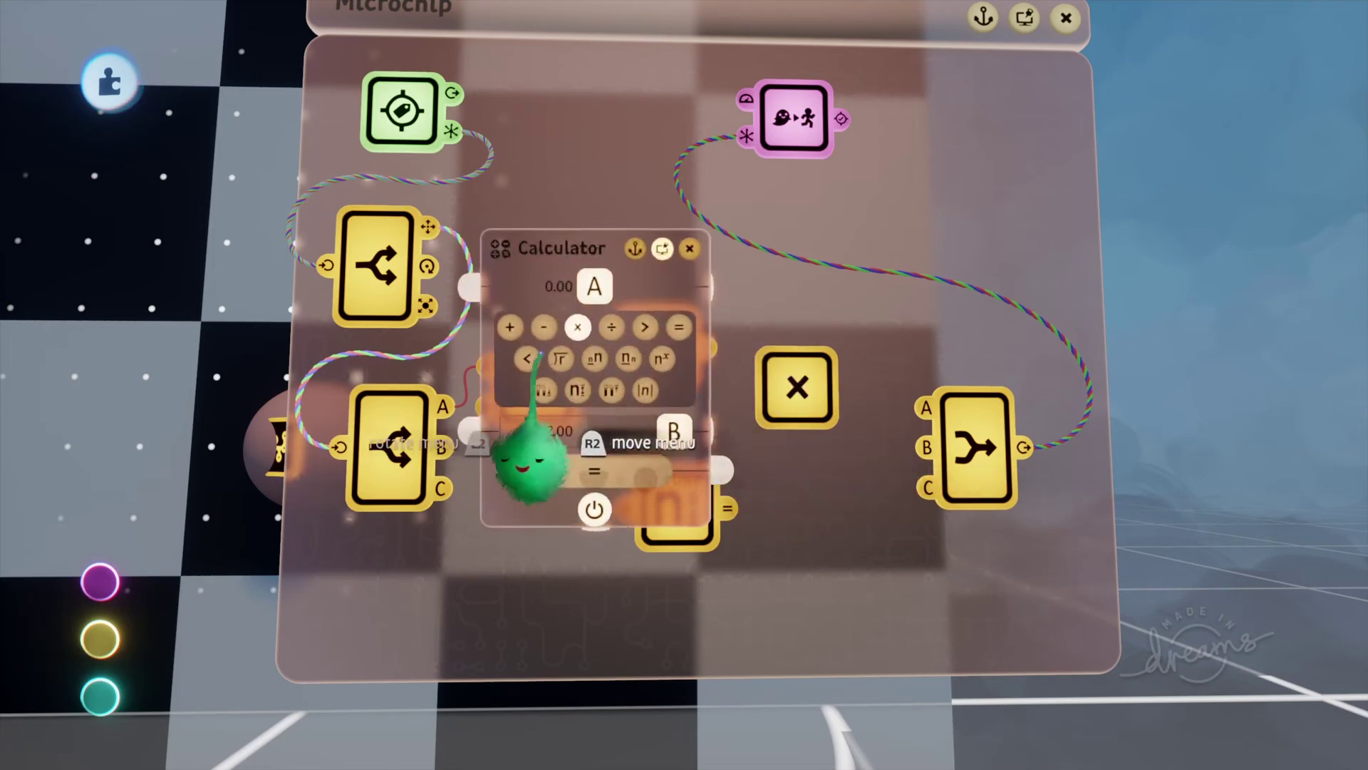
key(Escape)
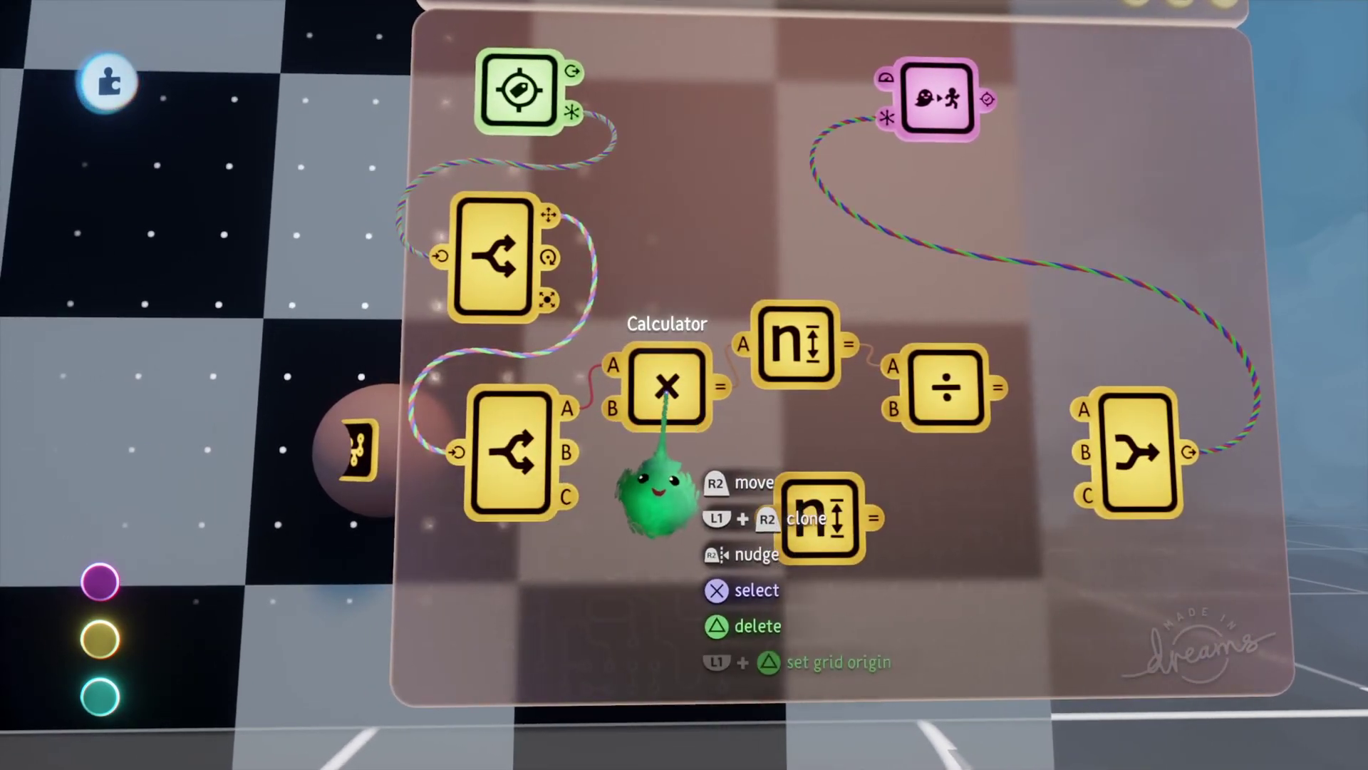
click(789, 347)
key(Escape)
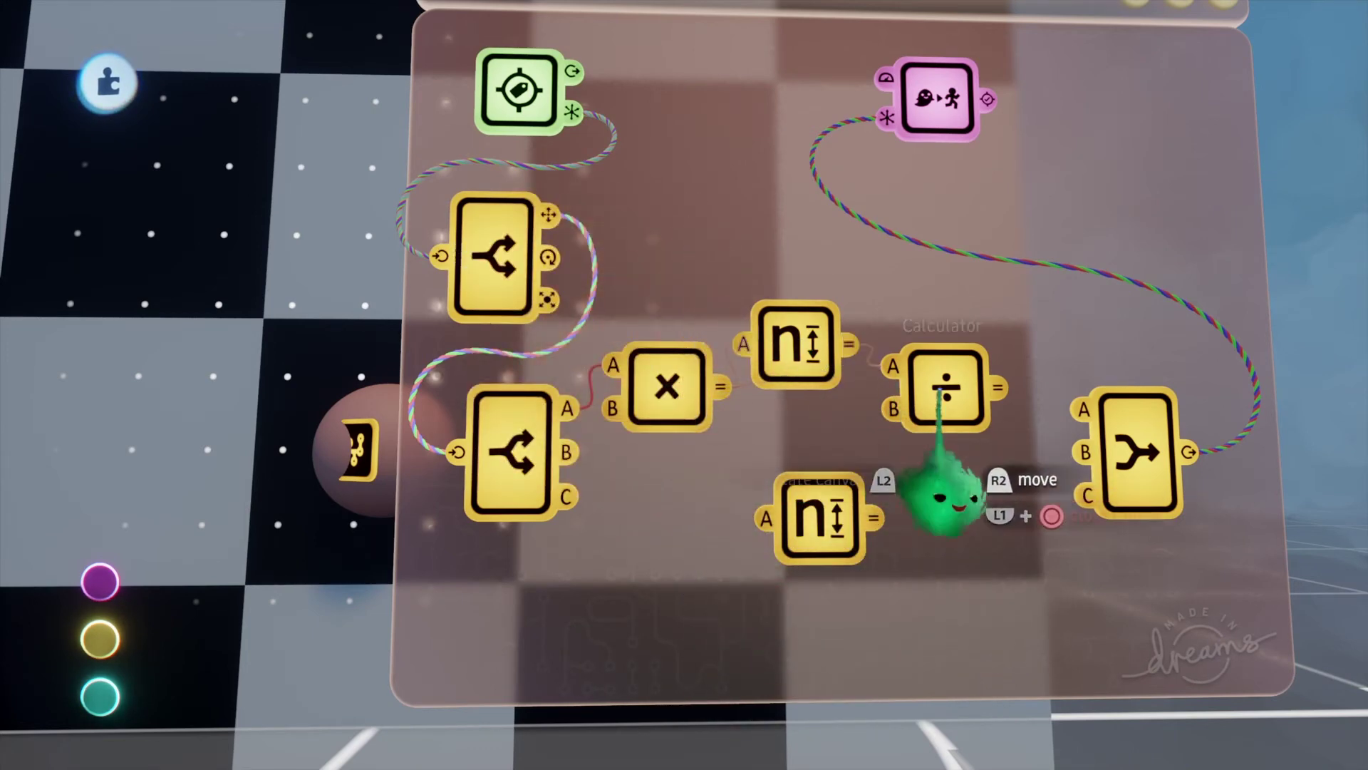
click(940, 391)
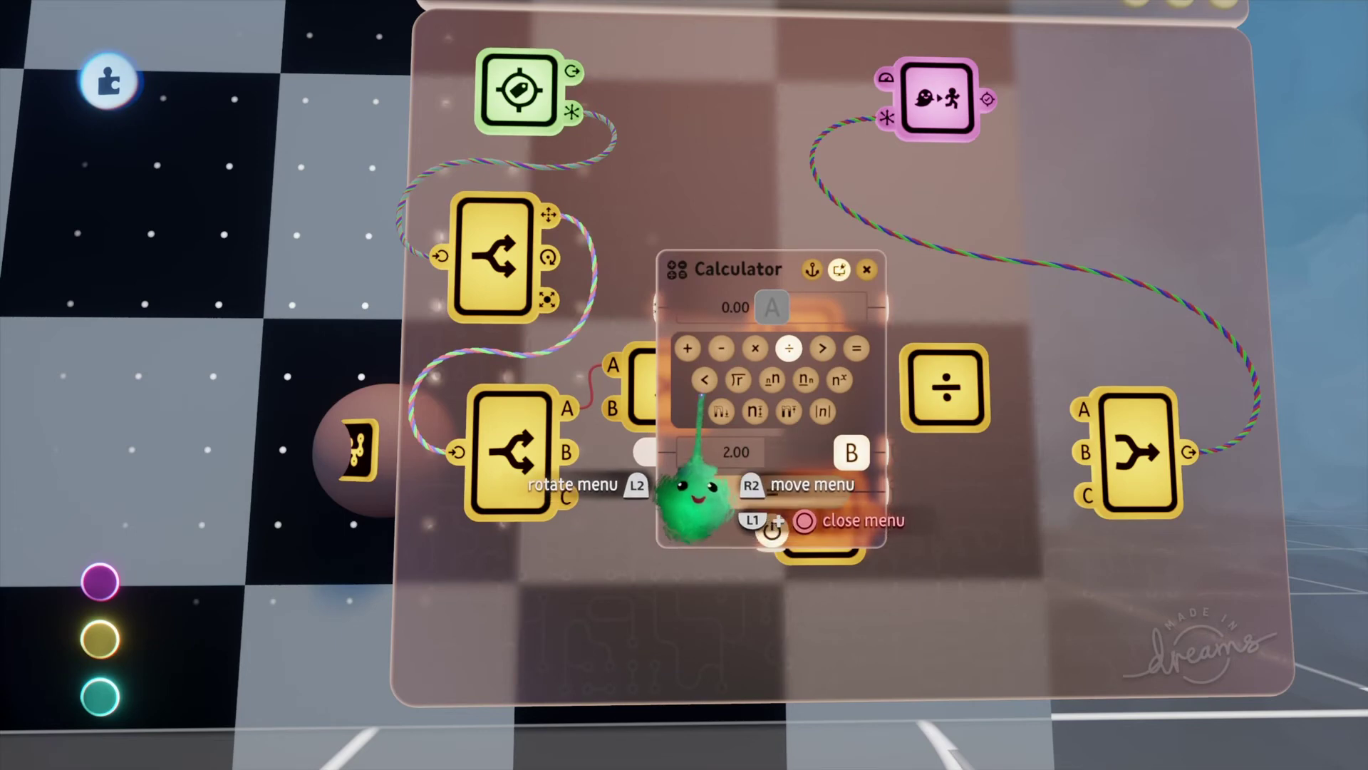
key(Escape)
Wire the ÷ output into the Combiner's A input, delete the spare Round gadget, and select the ×/Round/÷ chain
scroll(813, 456, right, 3)
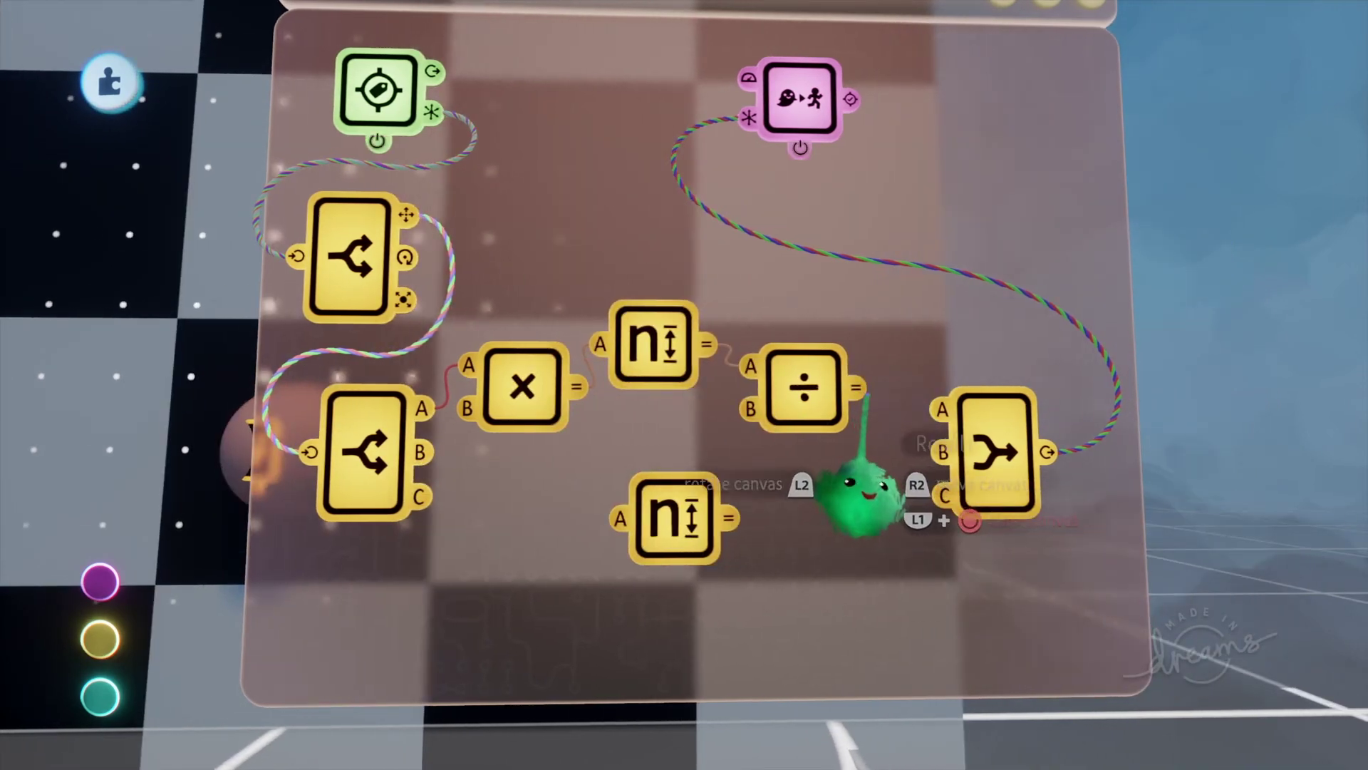
drag(920, 514, 939, 412)
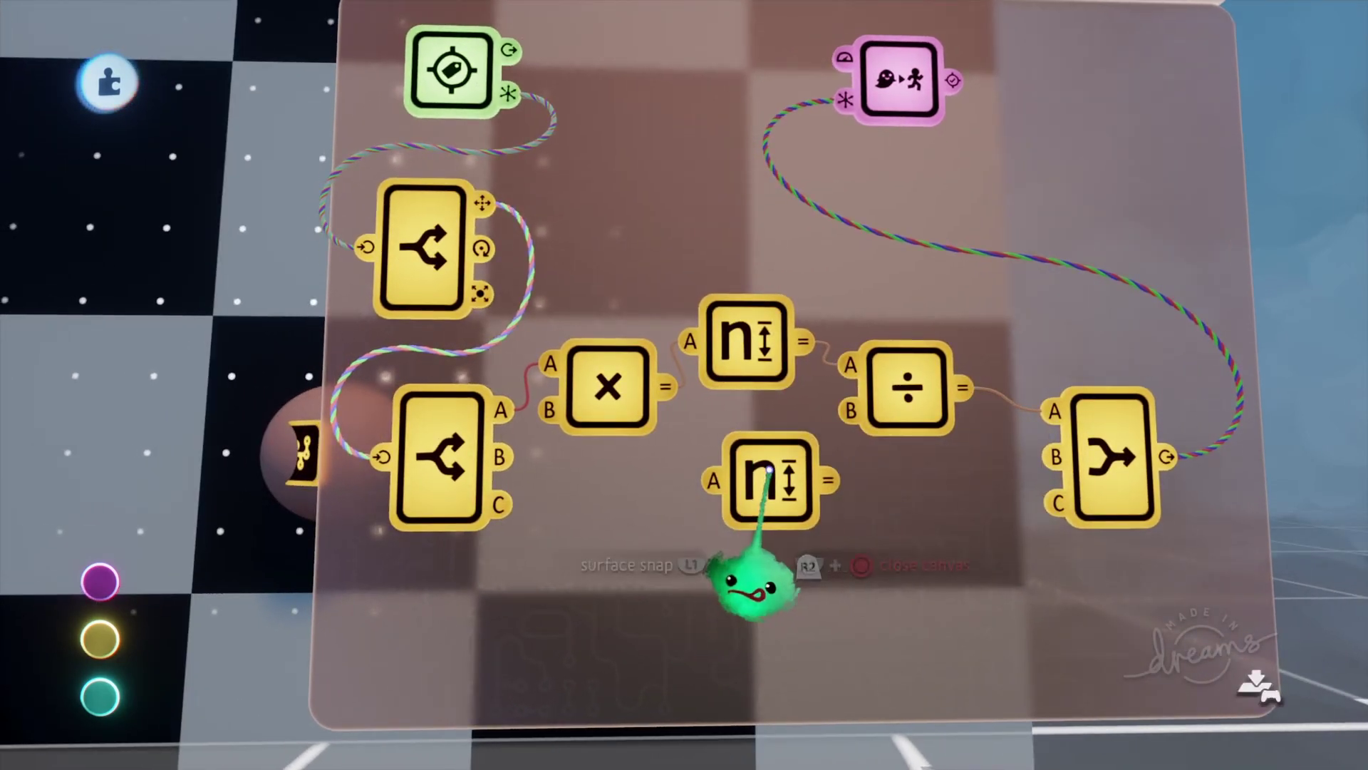
key(Delete)
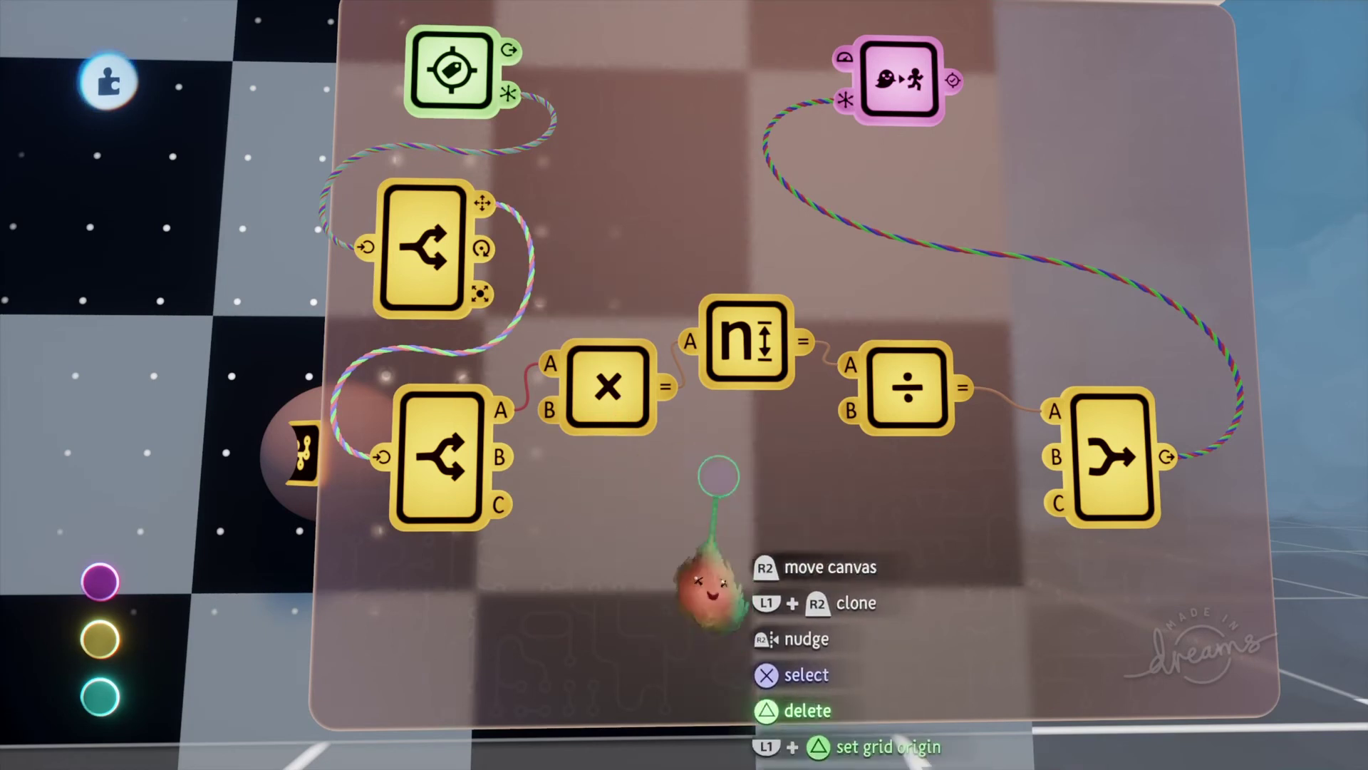
mouse_move(709, 566)
mouse_down()
mouse_move(627, 489)
mouse_move(886, 474)
mouse_move(741, 470)
mouse_move(732, 641)
mouse_move(727, 595)
mouse_up()
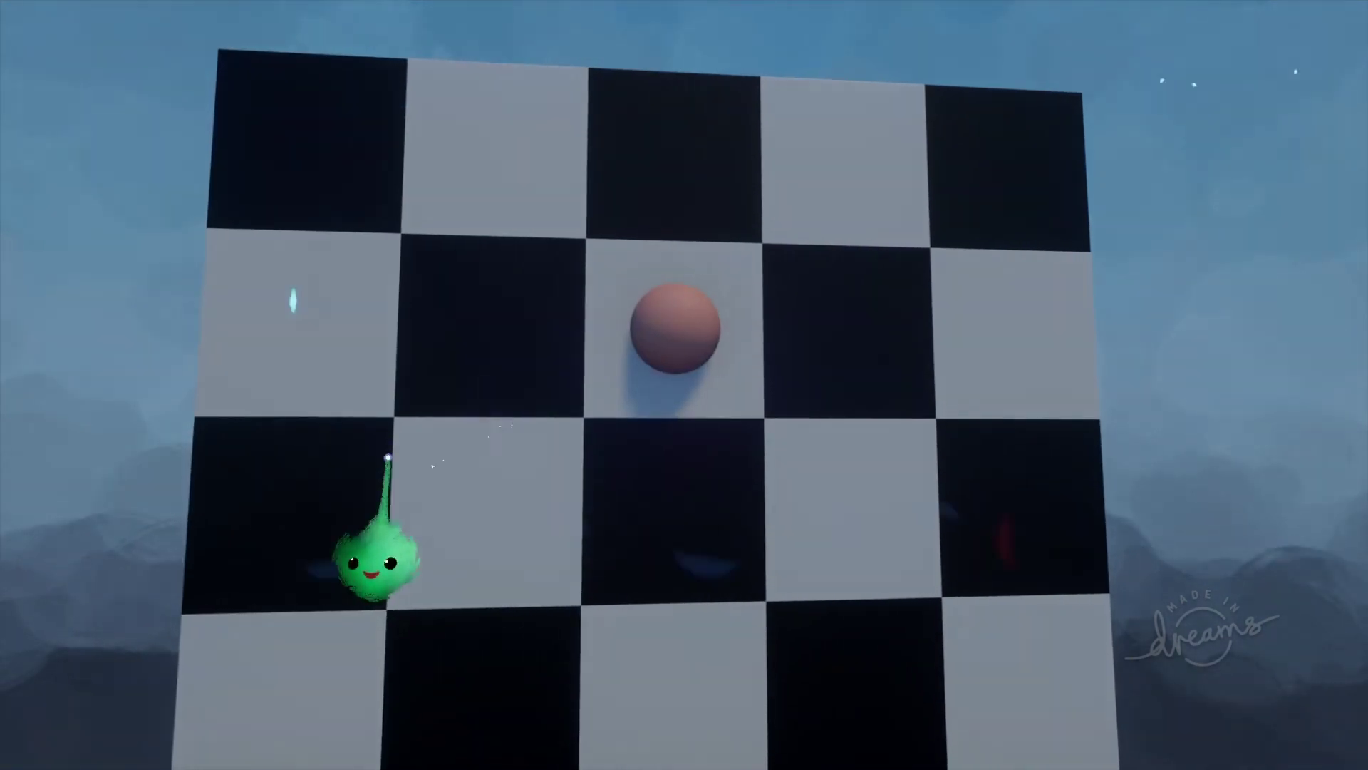
Stop the play-test and pause the scene
key(Escape)
In edit mode, open the Follower's settings and discard a tag-name entry
click(336, 537)
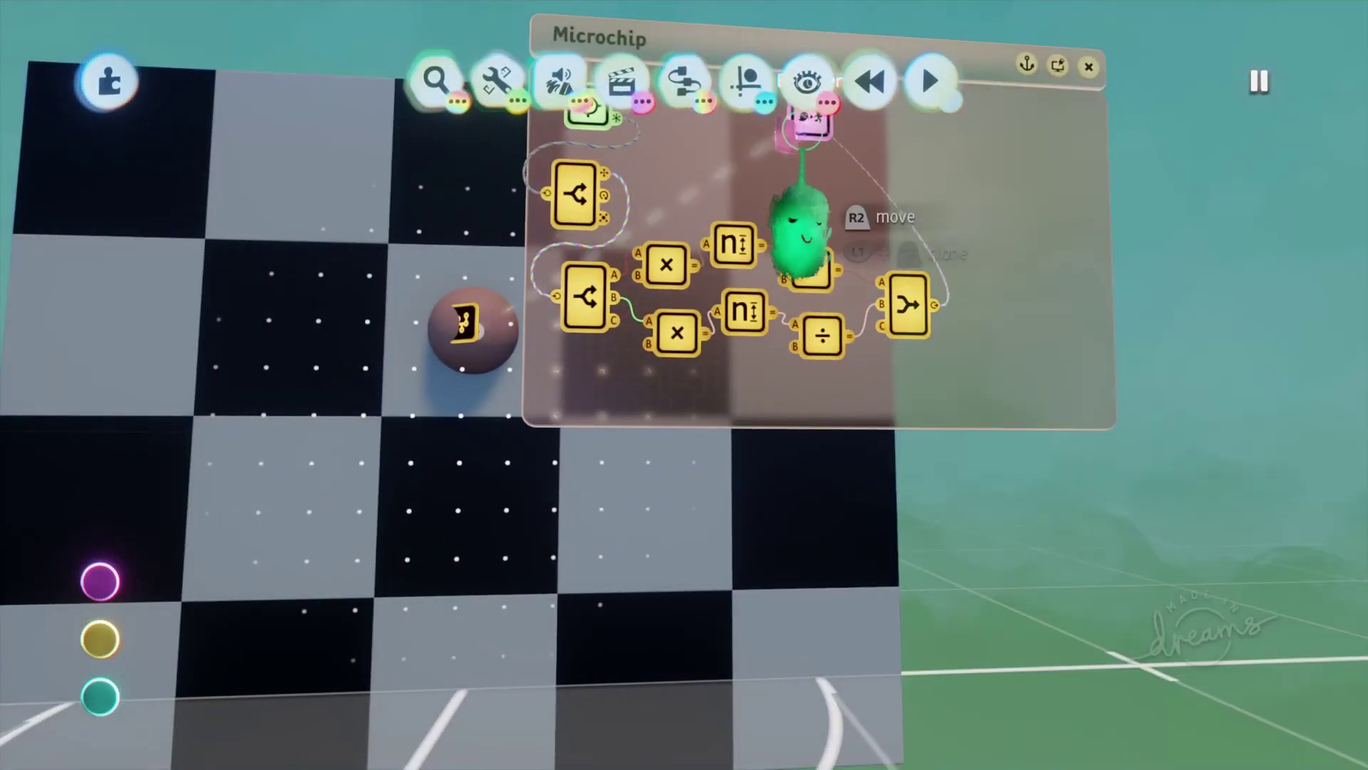
click(809, 121)
click(627, 327)
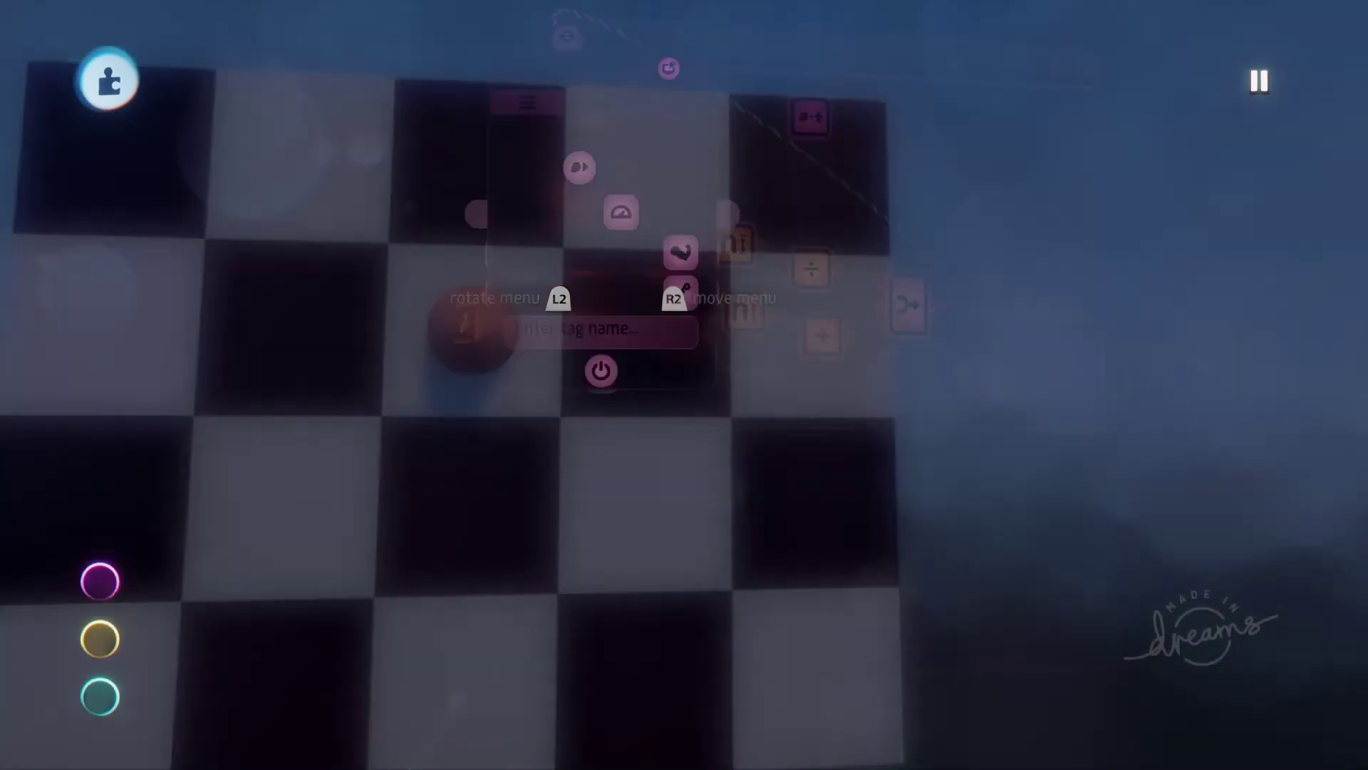
text(555555555555555)
key(Escape)
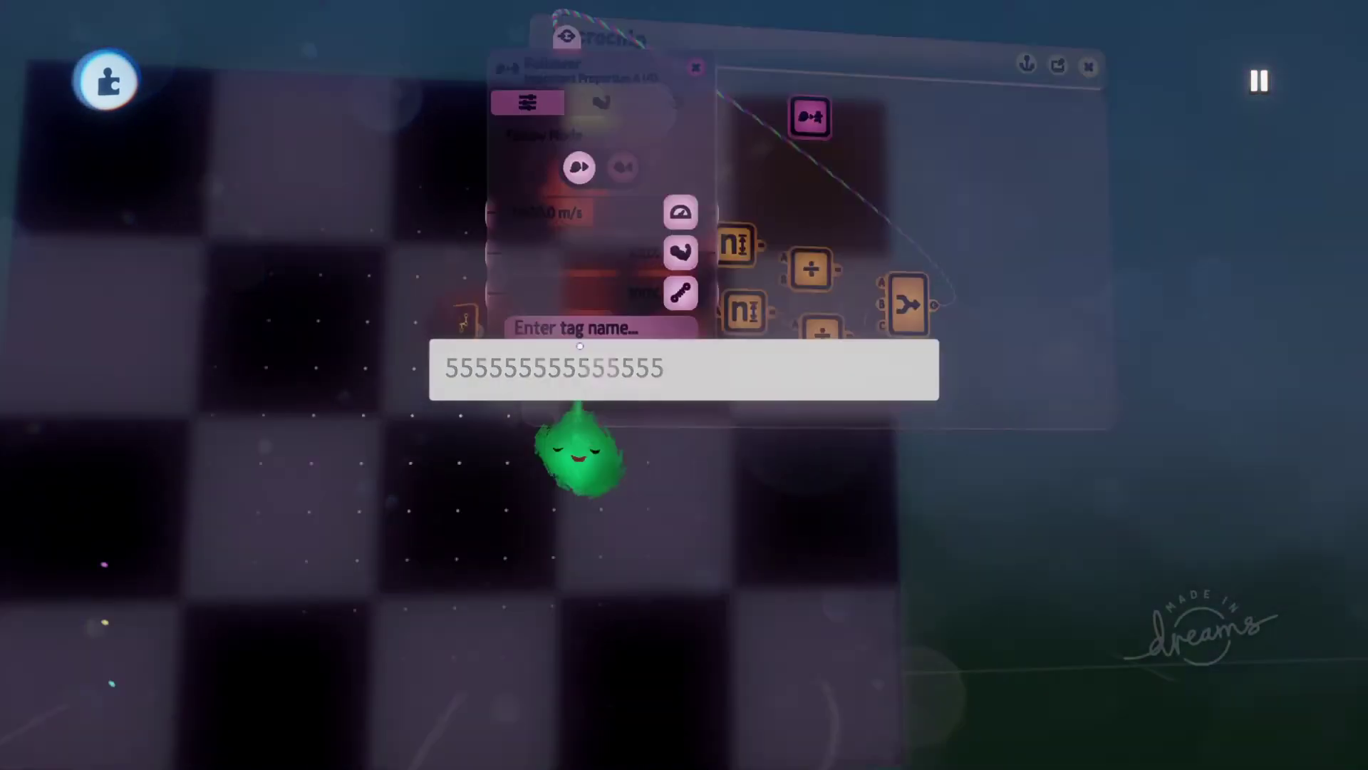
Play-test by dragging the ball right, up and across several squares to check snapping
key(Escape)
click(385, 531)
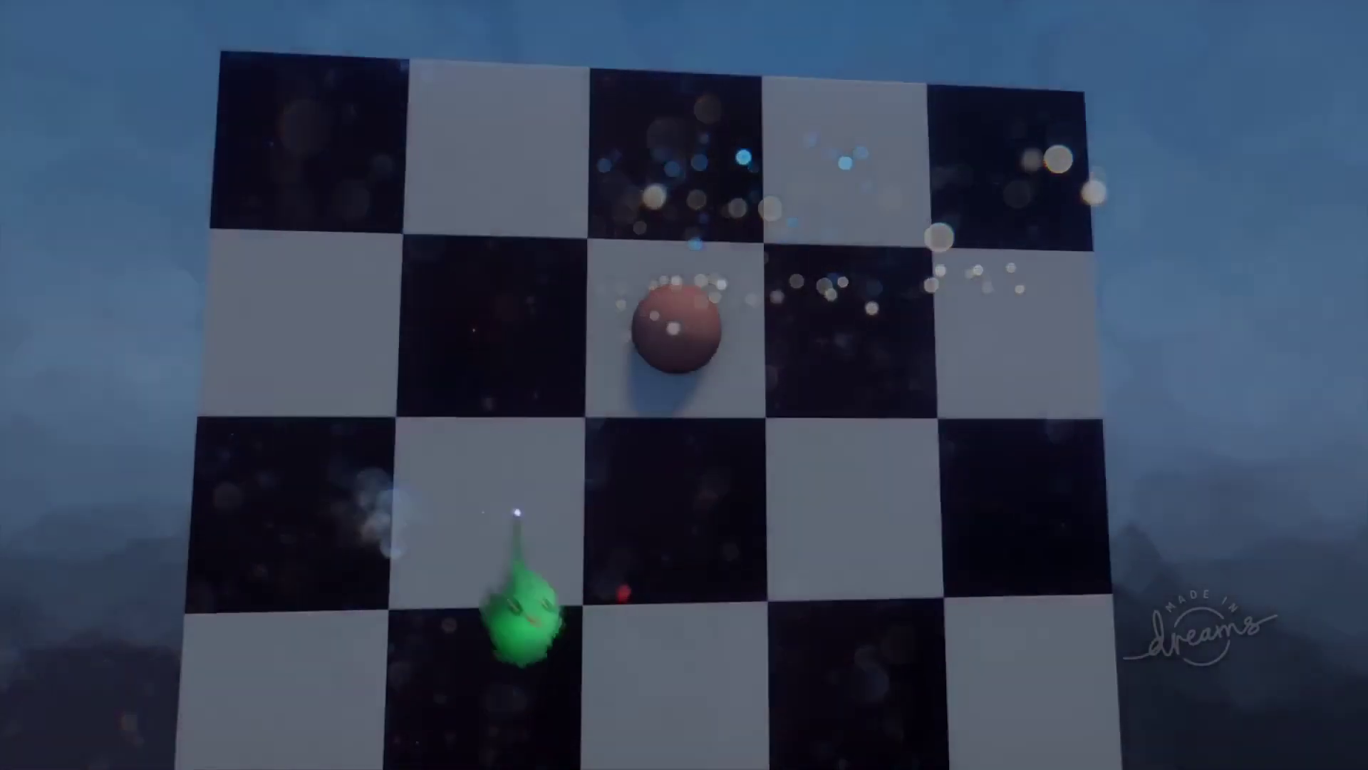
drag(399, 369, 555, 388)
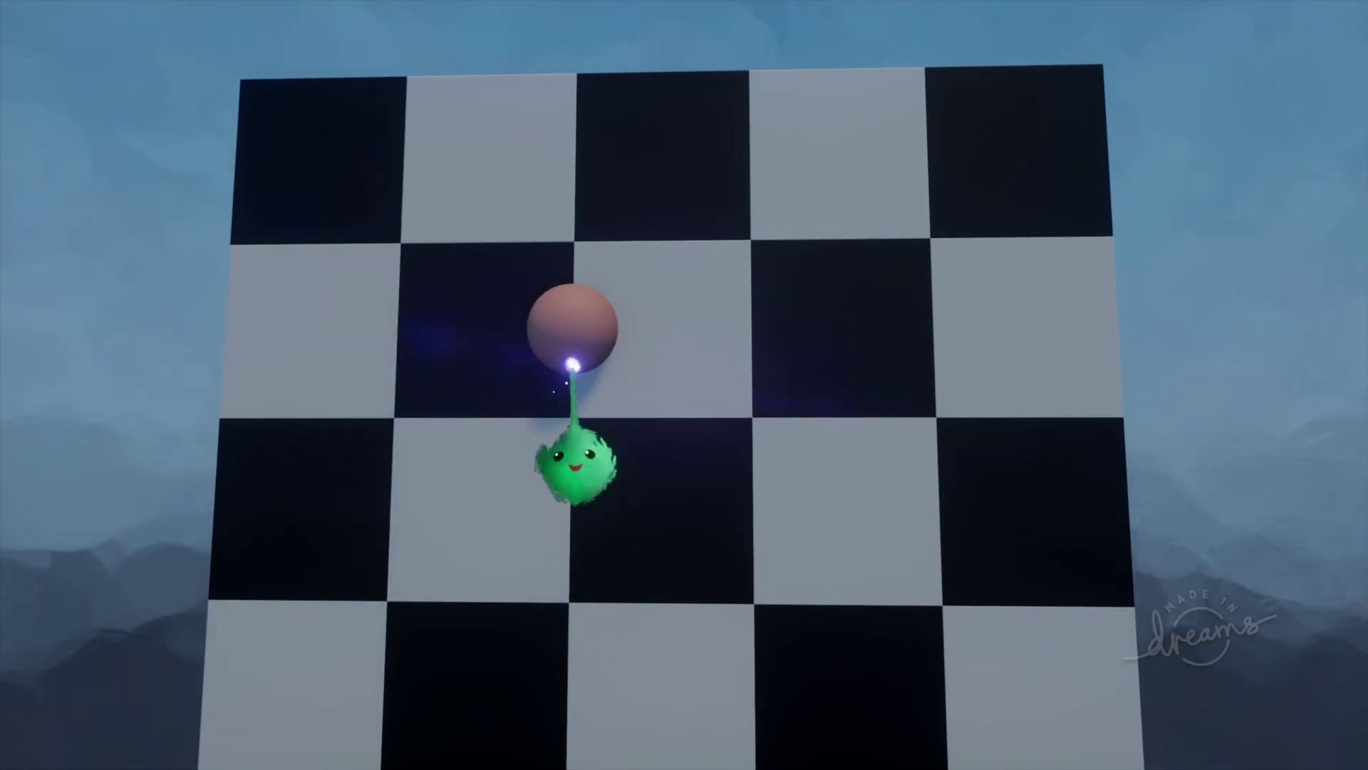
drag(576, 463, 866, 342)
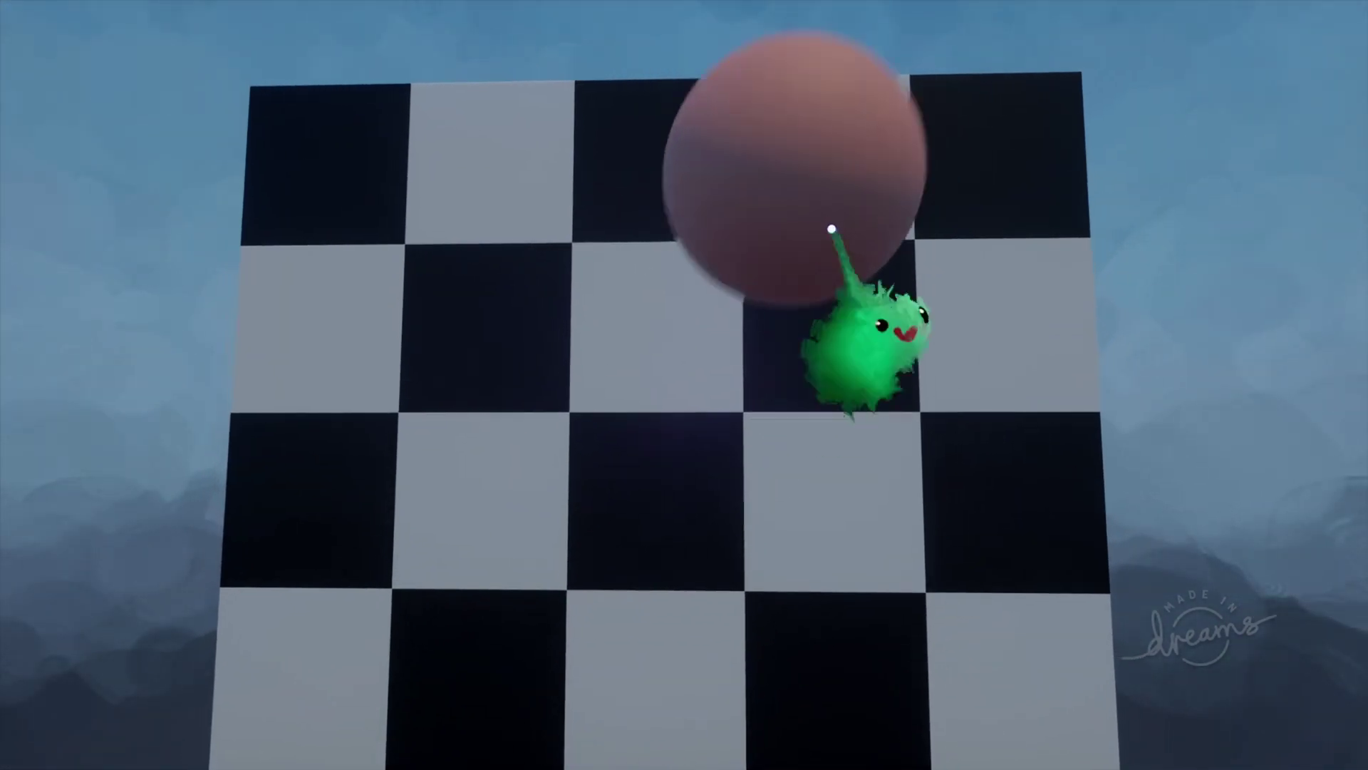
drag(832, 229, 912, 383)
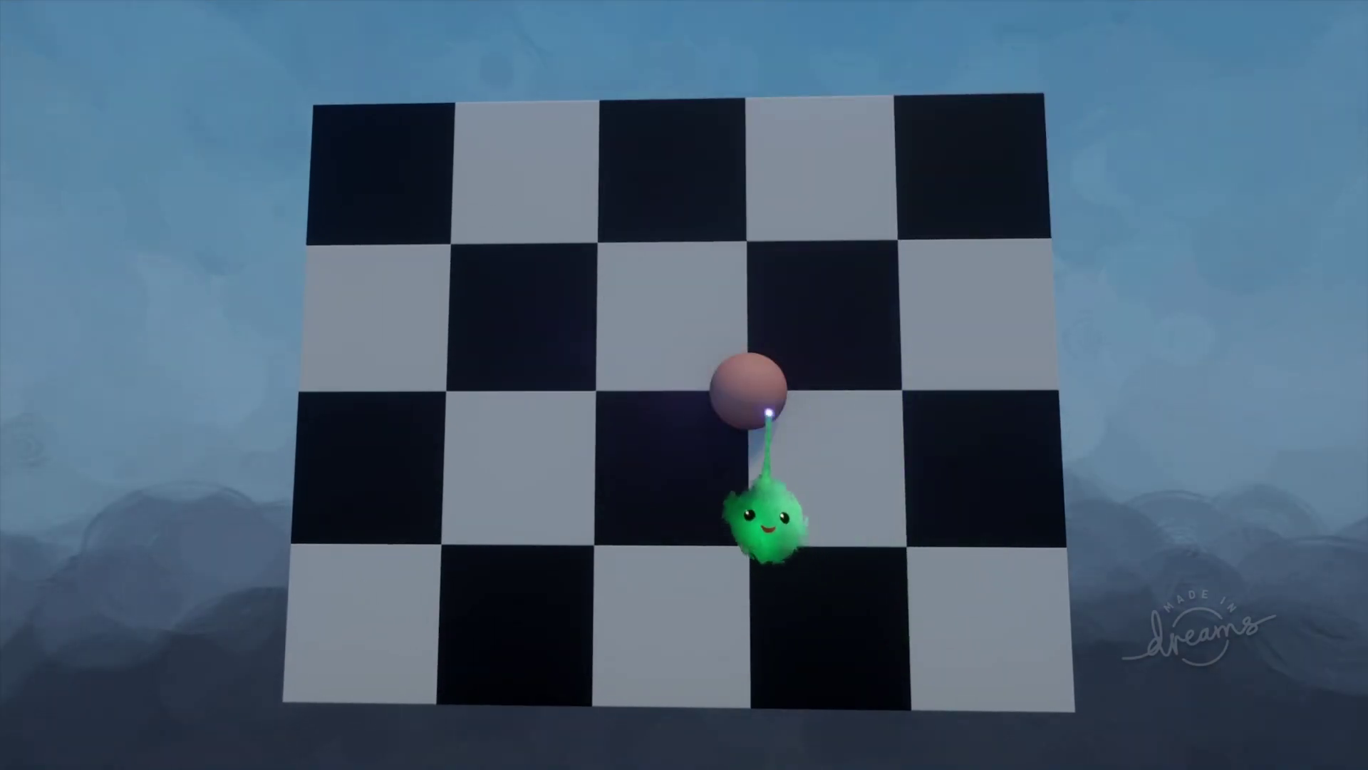
drag(764, 523, 744, 560)
Back in edit mode, inspect the music microchip's canvas and Music Channel settings, then close them
key(Escape)
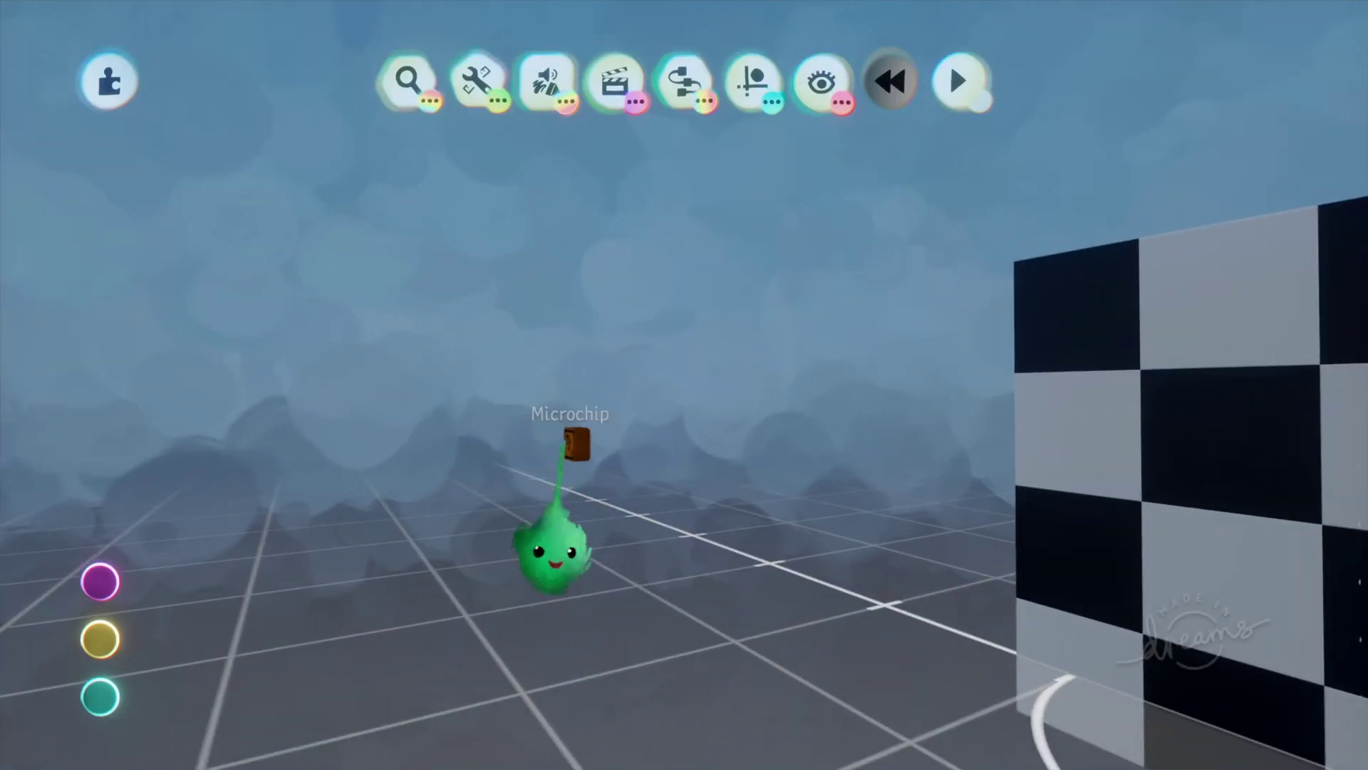
click(575, 442)
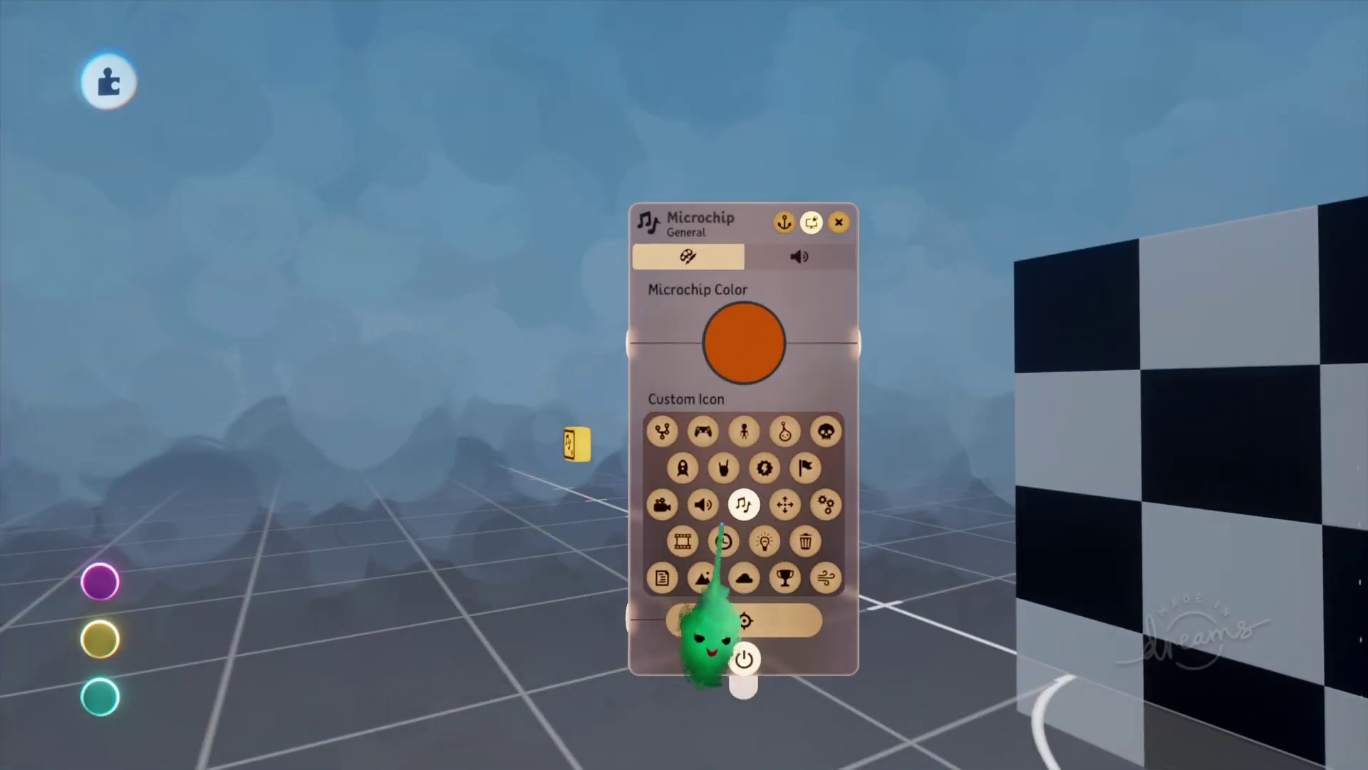
key(Escape)
click(574, 567)
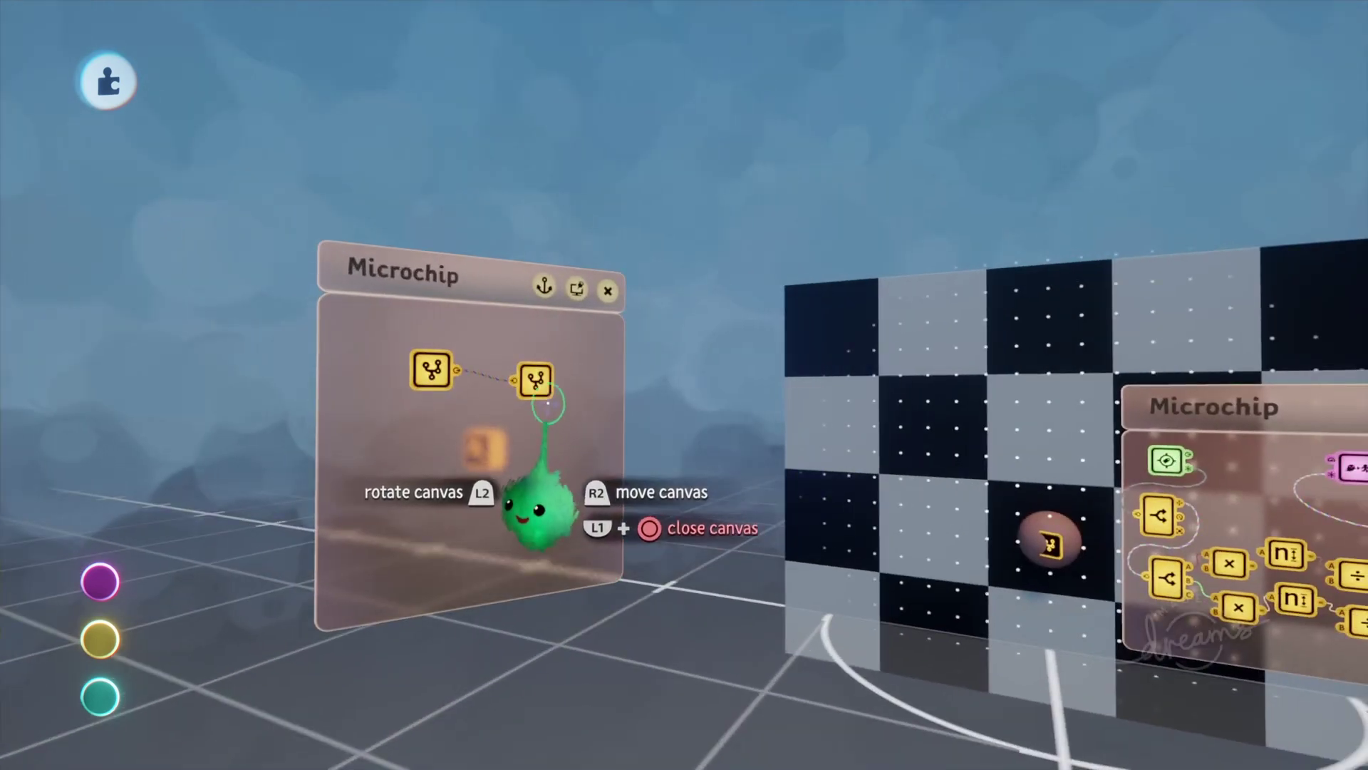
click(616, 295)
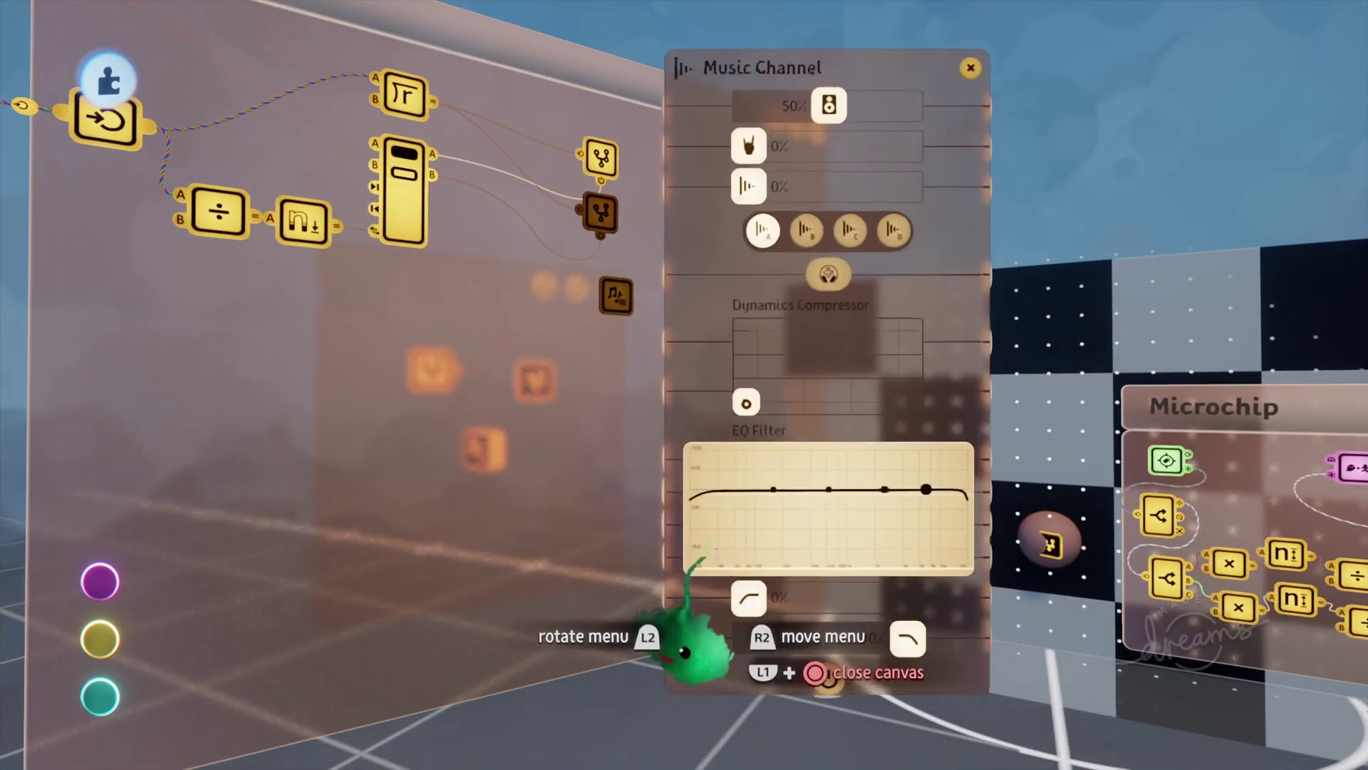
key(Escape)
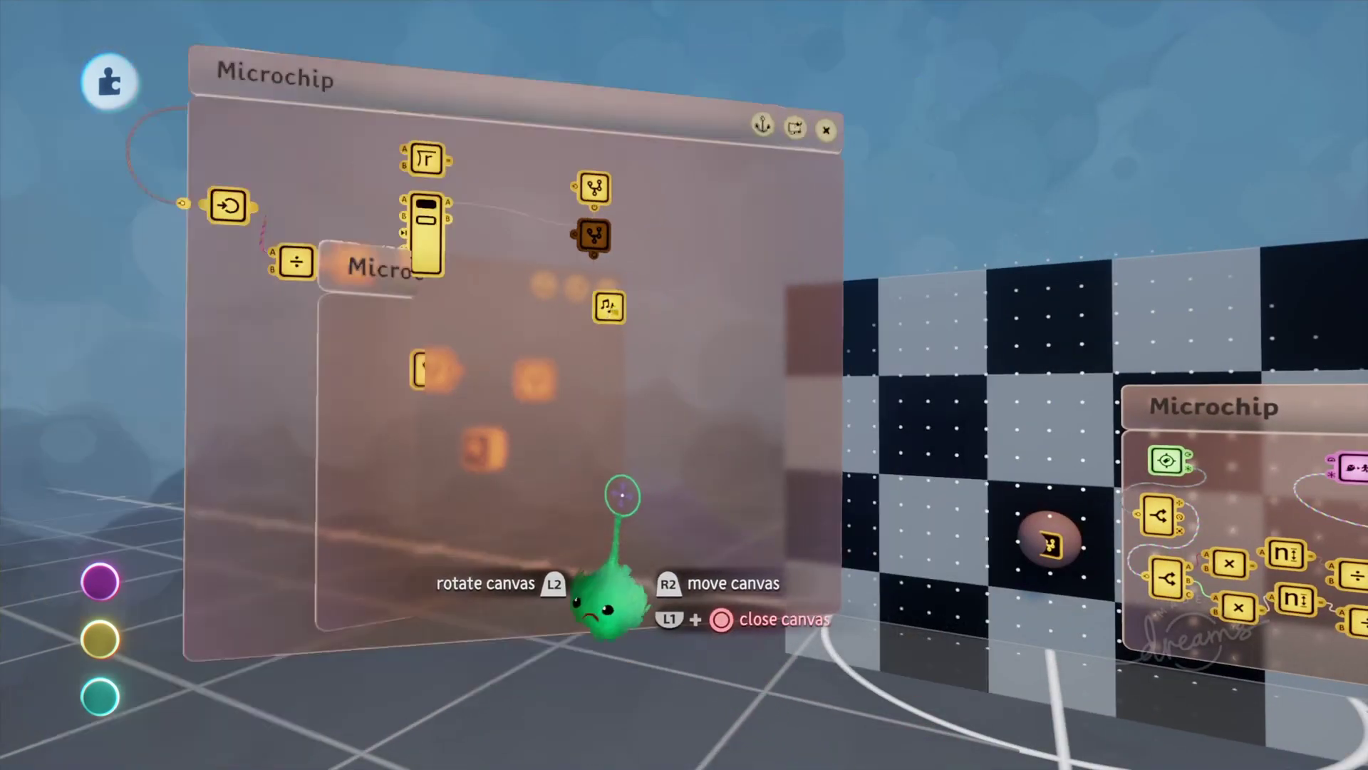
key(Escape)
key(Escape)
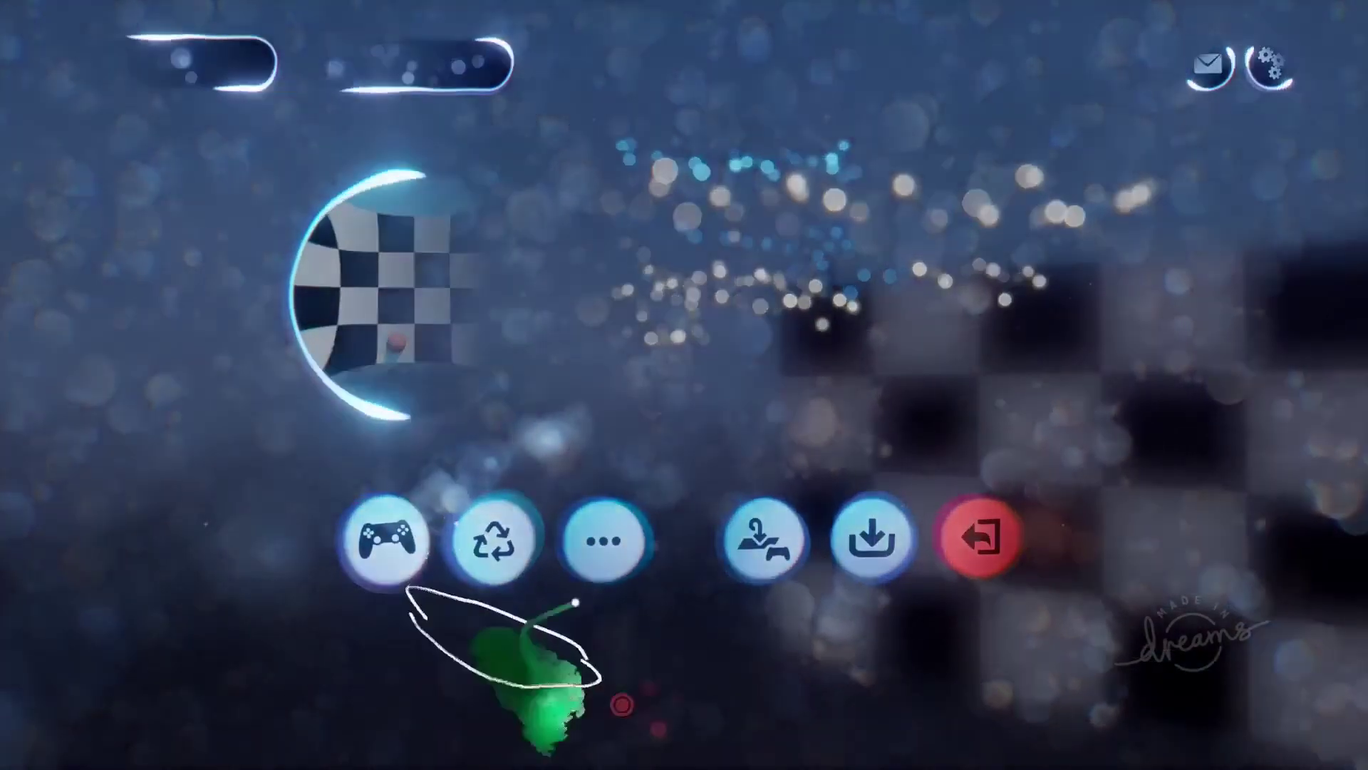
Play-test the scene and drag the ball to the centre column between two squares
click(384, 537)
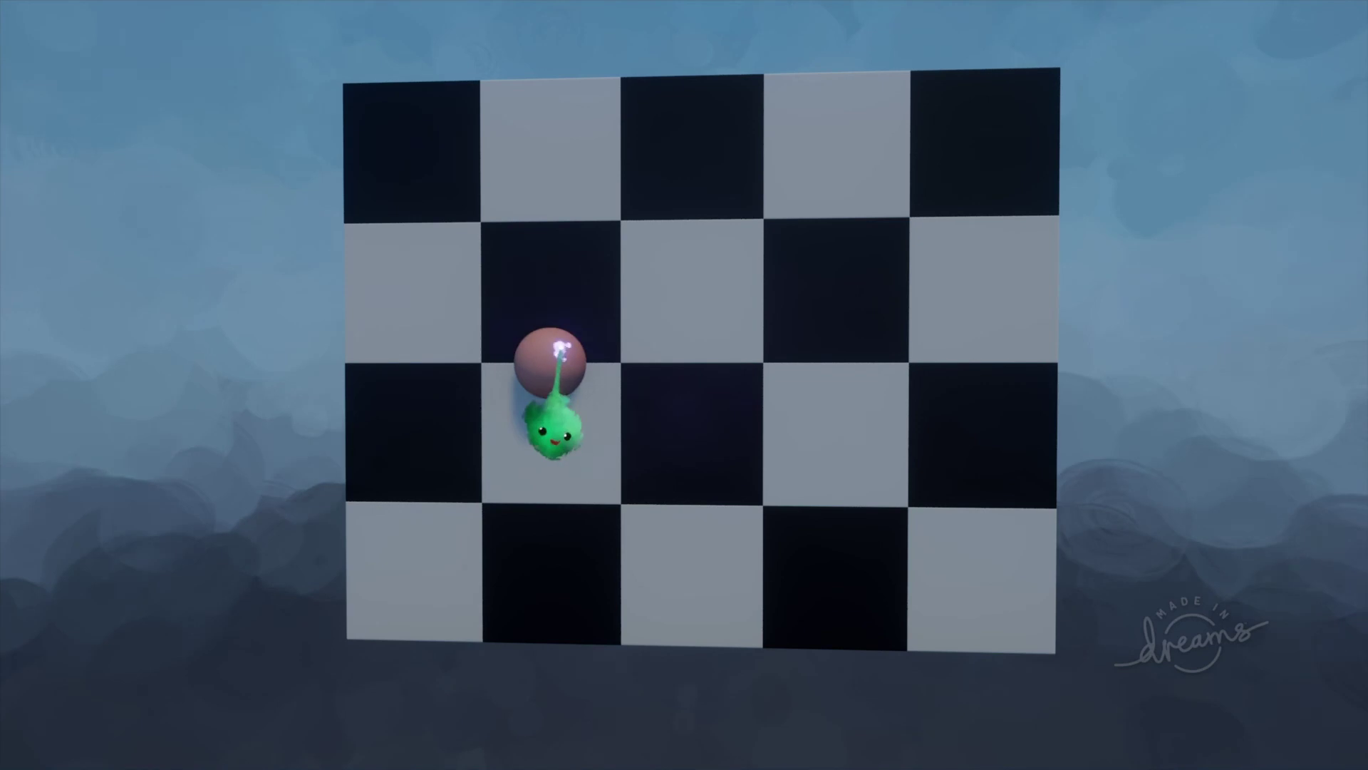
drag(560, 349, 697, 353)
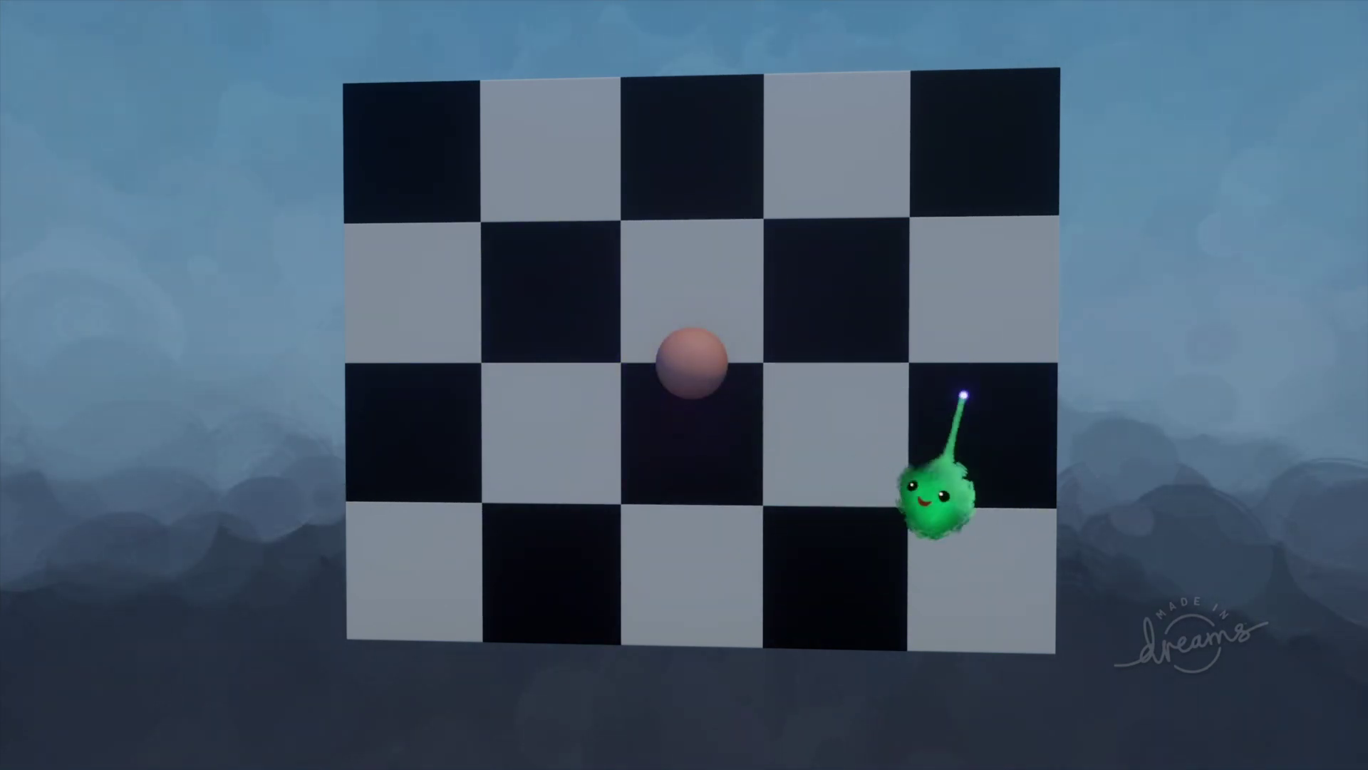